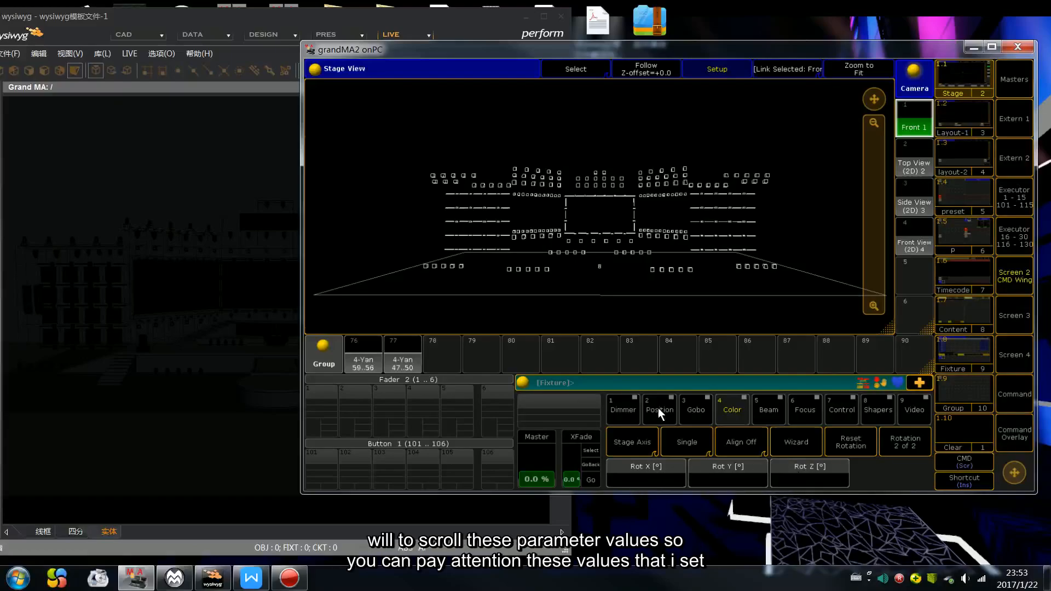
Turn off Setup mode in the Stage View and clear the fixture selection.
{"action": "left_click_drag", "start_coordinate": [681, 215], "coordinate": [771, 231]}
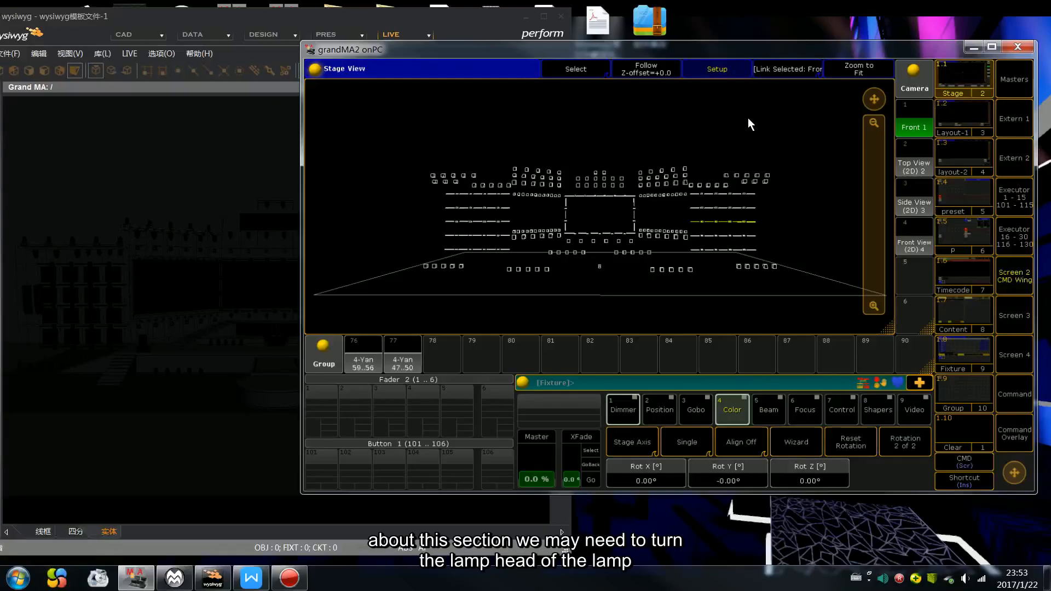
{"action": "left_click", "coordinate": [724, 71]}
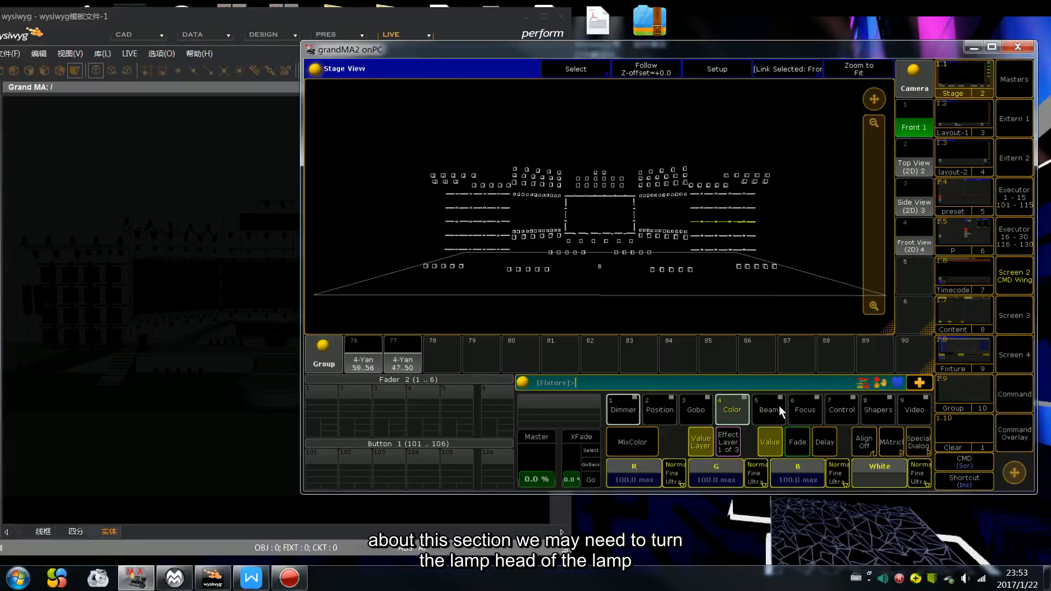
{"action": "key", "text": "Escape"}
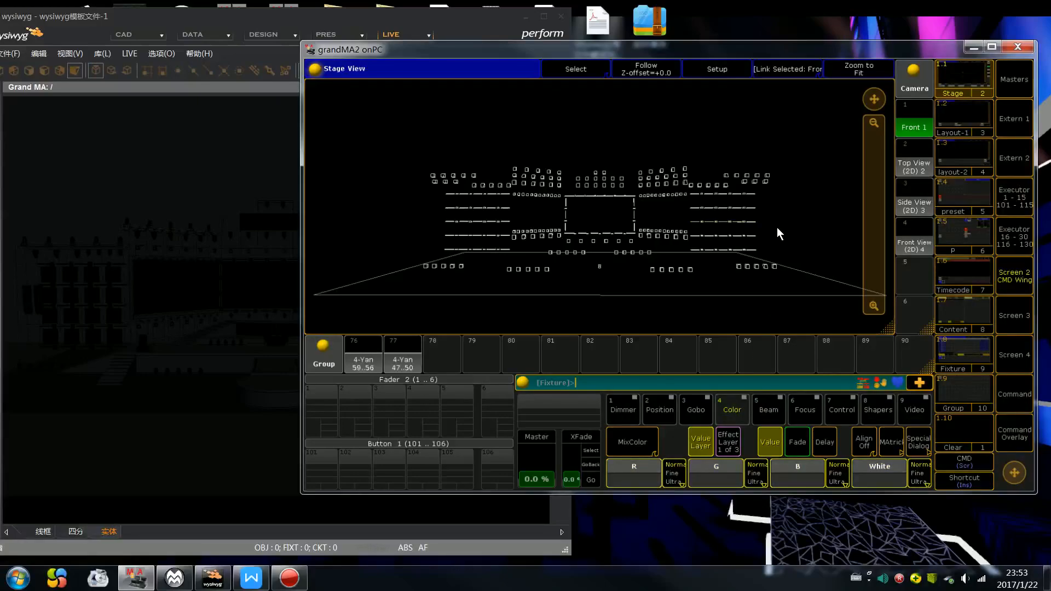
{"action": "left_click_drag", "start_coordinate": [497, 49], "coordinate": [499, 45]}
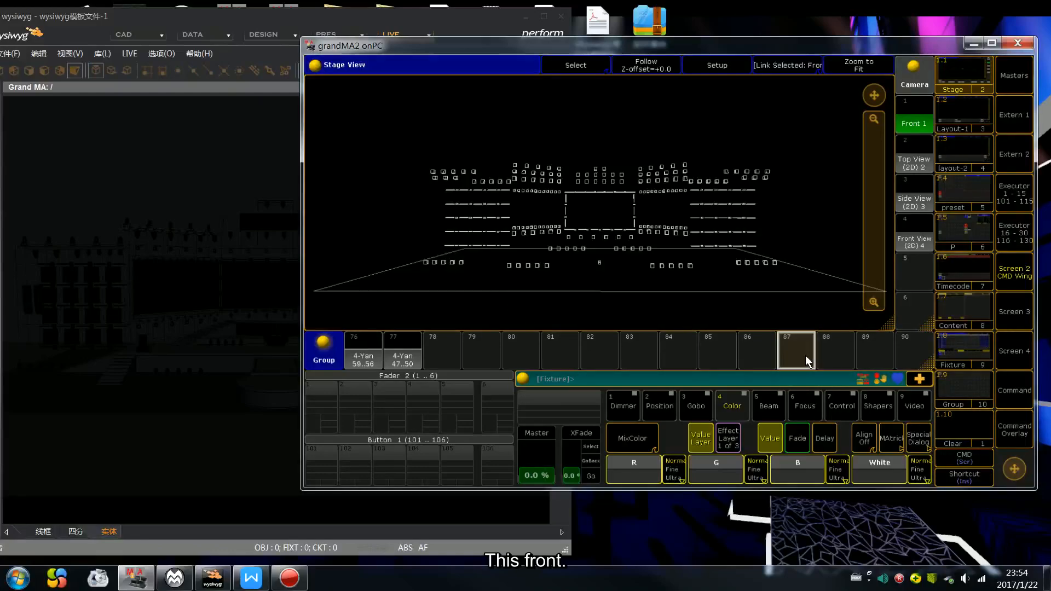
Select the 330Beam fixture groups 3, 4, 6, 7, 10, 11 and 13, leaving group 15 out of the selection.
{"action": "scroll", "coordinate": [803, 356], "scroll_direction": "up", "scroll_amount": 5}
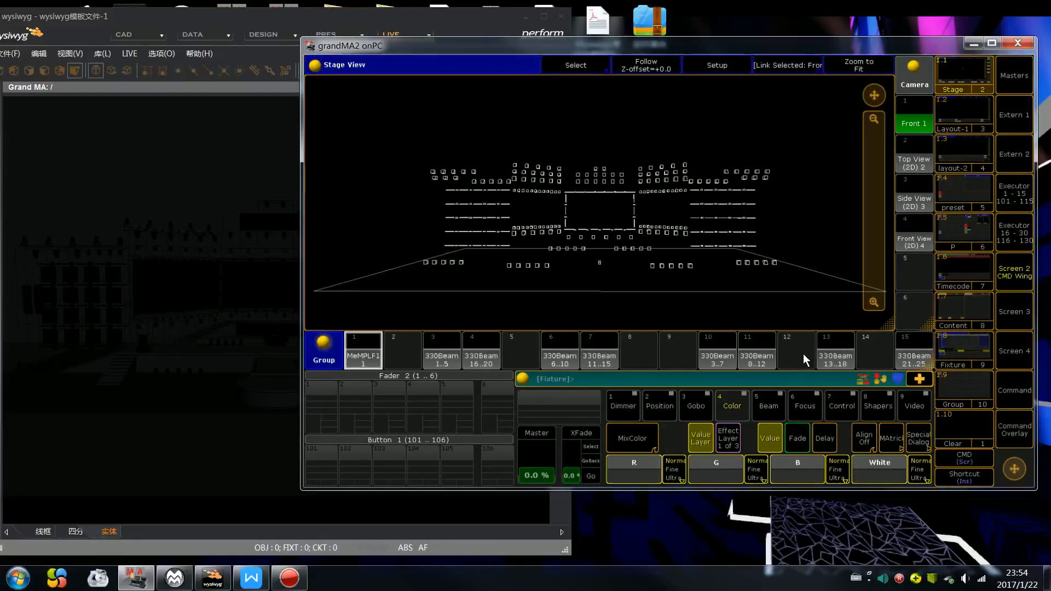
{"action": "left_click", "coordinate": [442, 353]}
{"action": "left_click", "coordinate": [485, 353]}
{"action": "left_click", "coordinate": [562, 355]}
{"action": "left_click", "coordinate": [600, 356]}
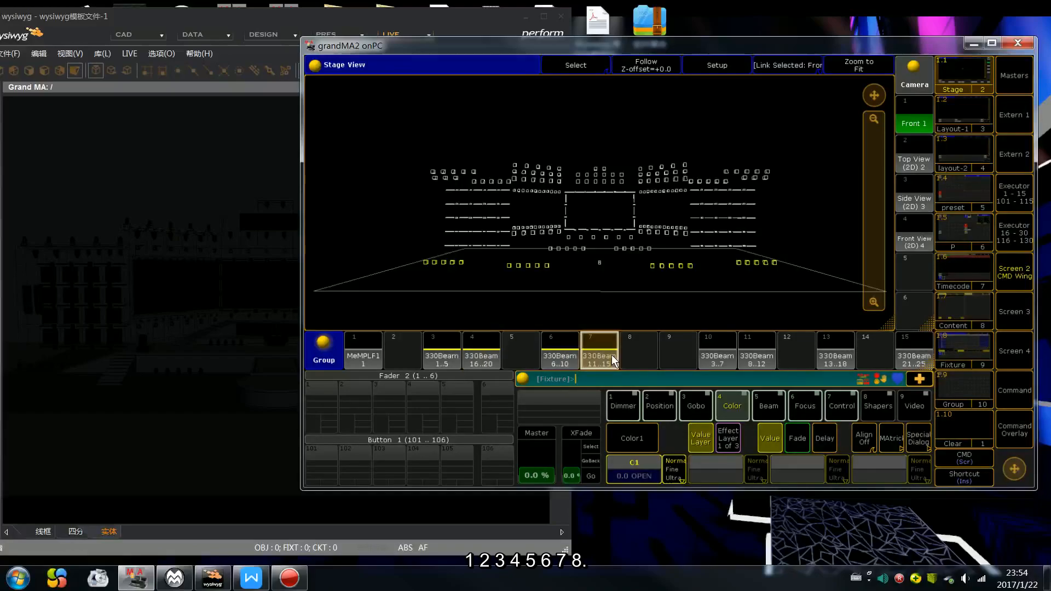
{"action": "left_click", "coordinate": [717, 356]}
{"action": "left_click", "coordinate": [765, 362]}
{"action": "left_click", "coordinate": [840, 363]}
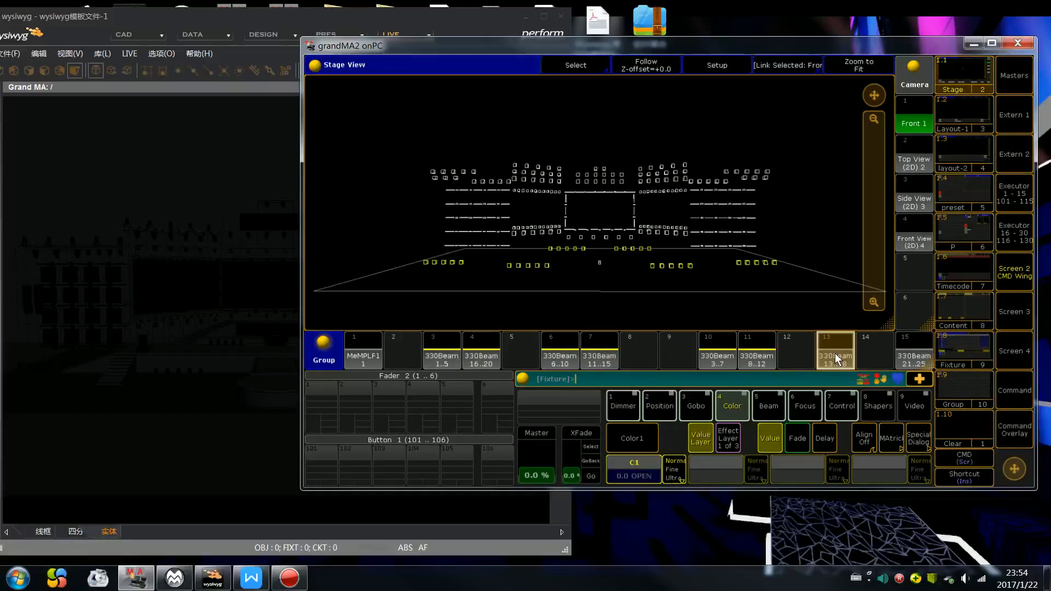
{"action": "left_click", "coordinate": [908, 351]}
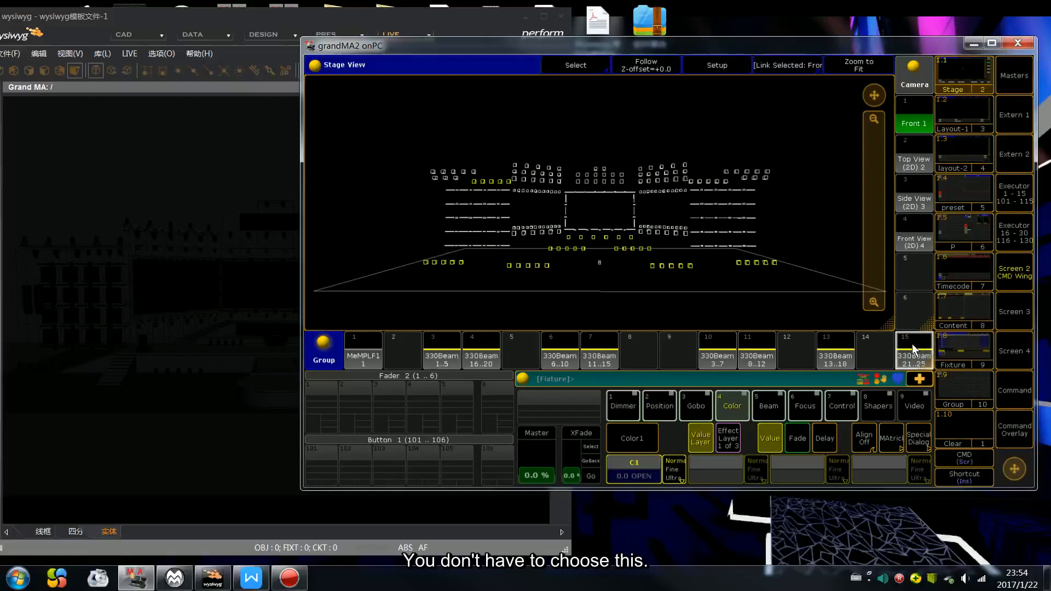
{"action": "type", "text": "Off"}
{"action": "key", "text": "Return"}
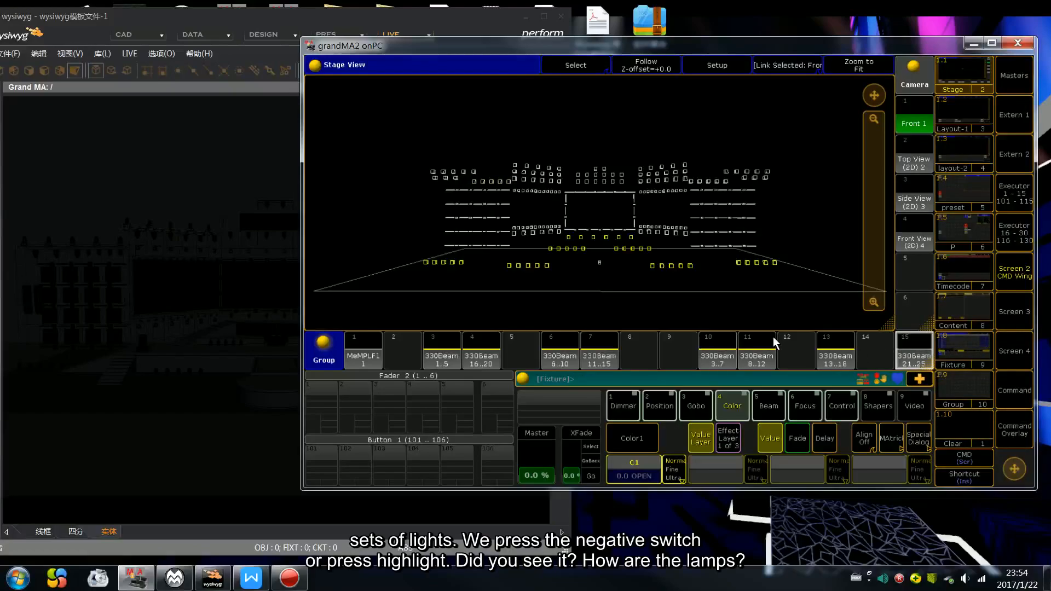
Highlight the selected 330Beam fixtures and check their beam direction in the wysiwyg view.
{"action": "key", "text": "f"}
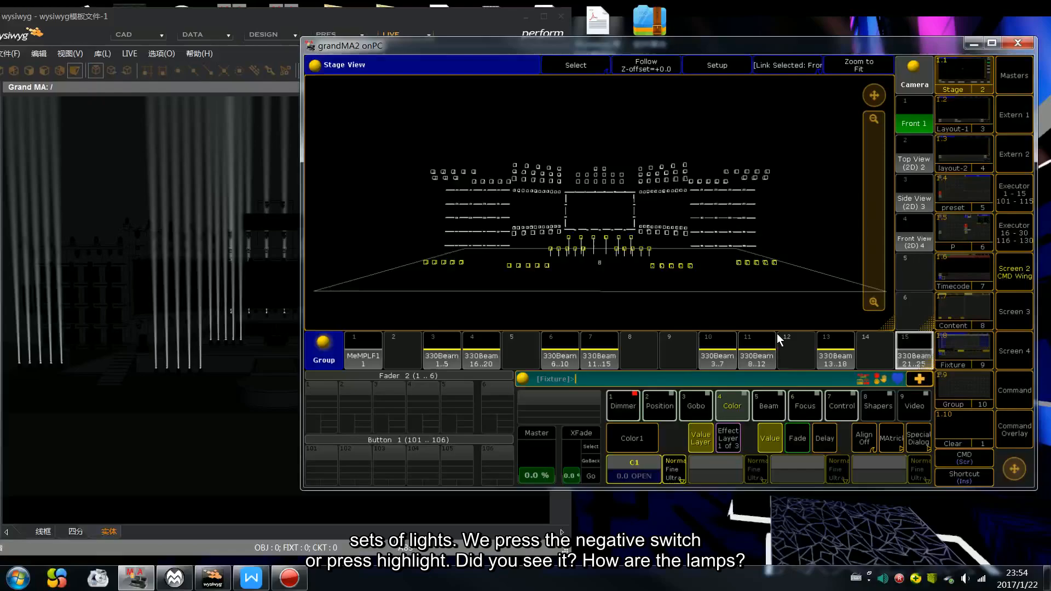
{"action": "left_click_drag", "start_coordinate": [407, 45], "coordinate": [458, 21]}
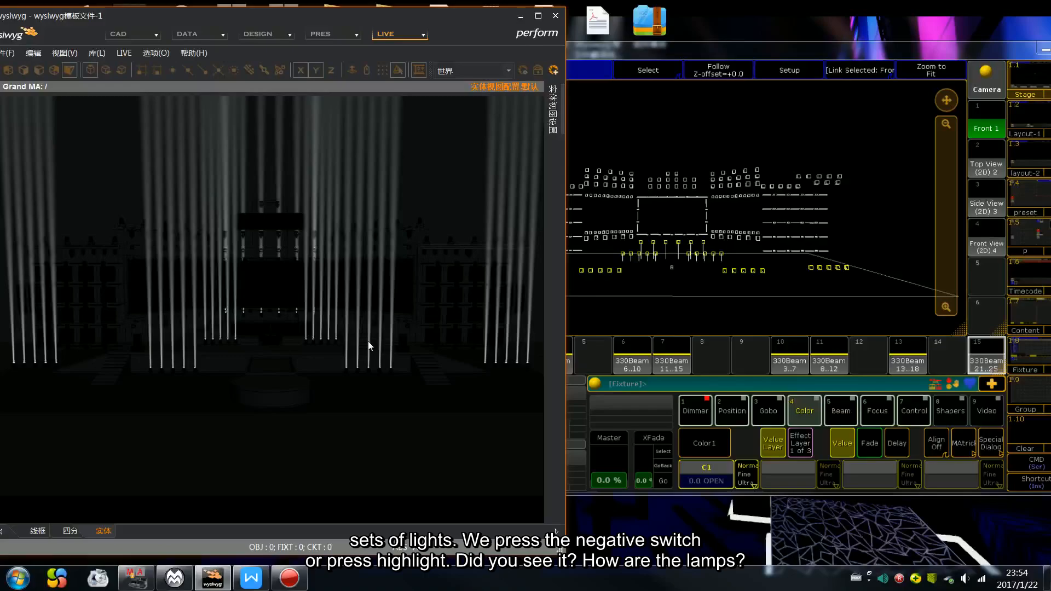
{"action": "scroll", "coordinate": [368, 346], "scroll_direction": "down", "scroll_amount": 2}
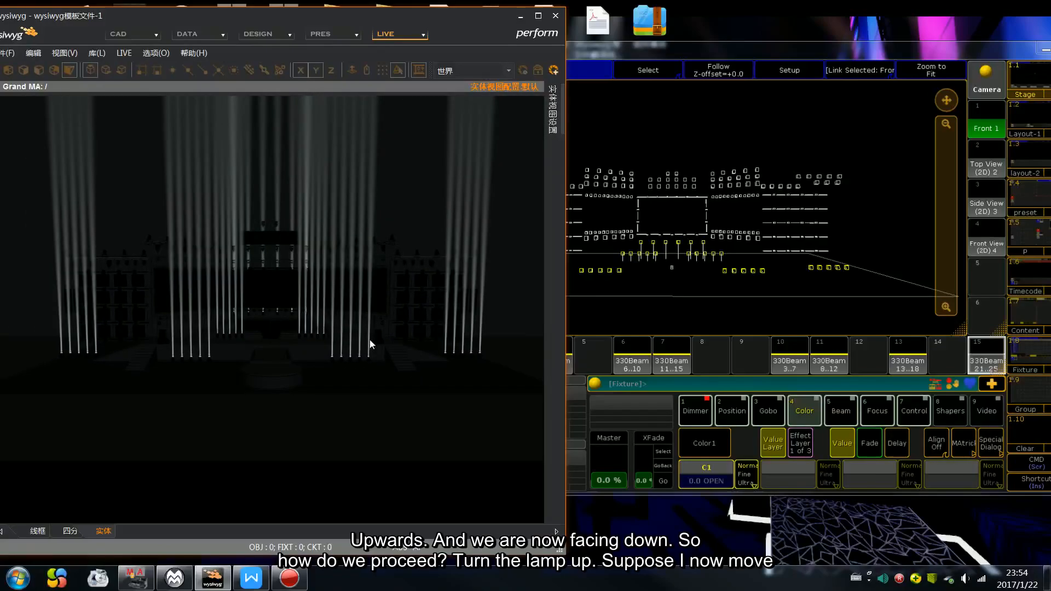
{"action": "left_click_drag", "start_coordinate": [694, 48], "coordinate": [670, 45]}
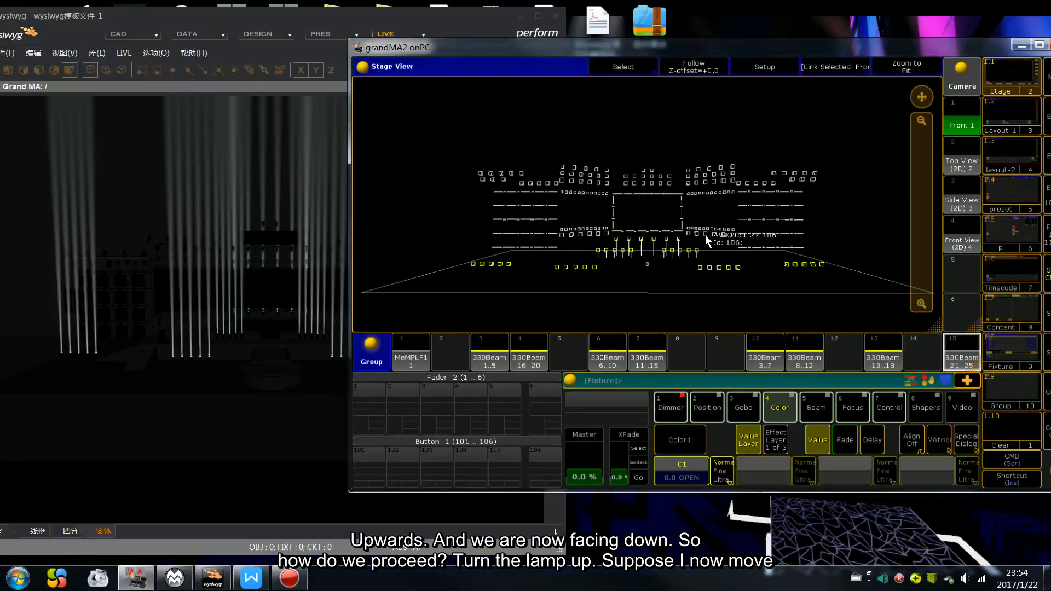
Raise the tilt of the selected beams to about 50.3 to compare their direction in both visualizations.
{"action": "left_click", "coordinate": [715, 404]}
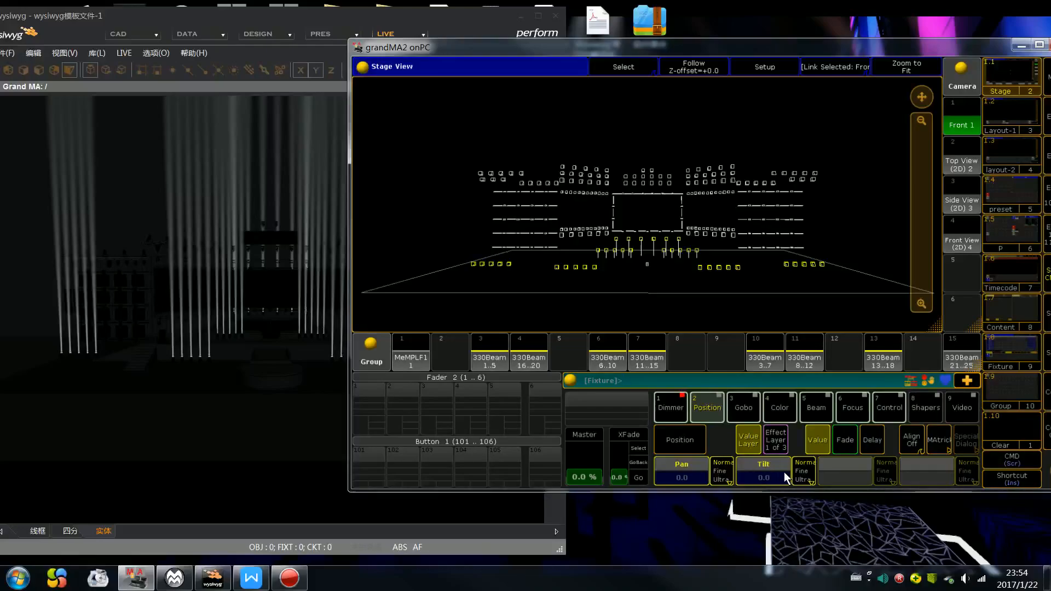
{"action": "scroll", "coordinate": [784, 472], "scroll_direction": "up", "scroll_amount": 10}
{"action": "scroll", "coordinate": [784, 473], "scroll_direction": "up", "scroll_amount": 2}
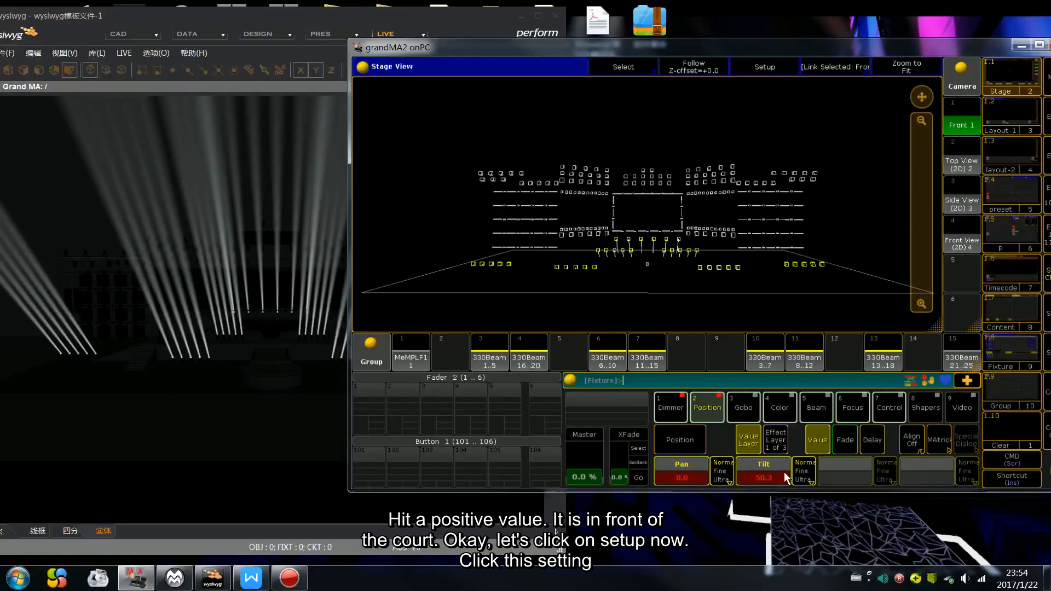
{"action": "left_click_drag", "start_coordinate": [666, 40], "coordinate": [611, 20]}
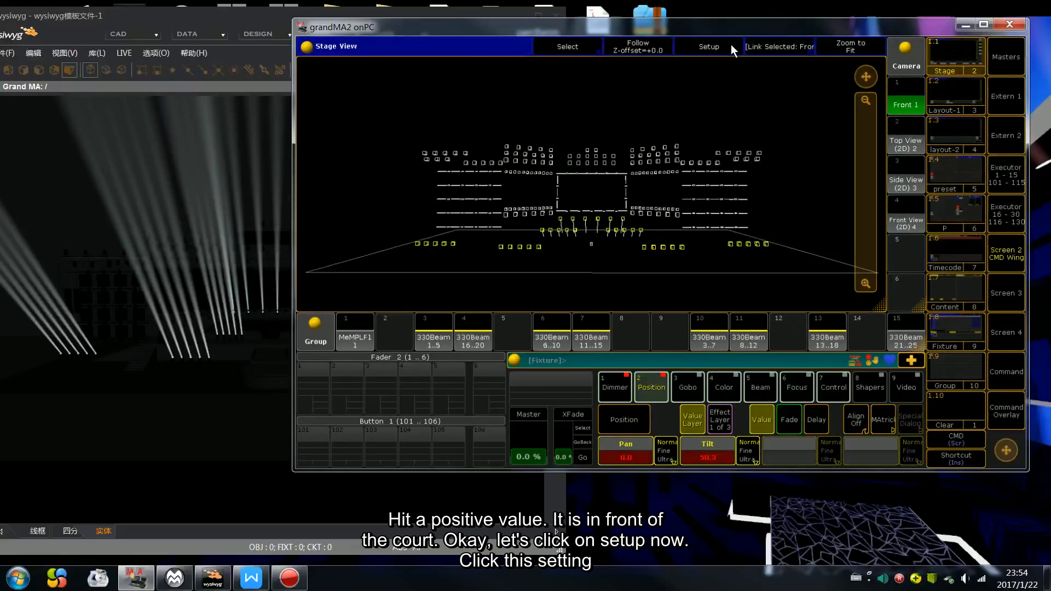
Look through the position and rotation pages of the Stage View's Setup mode for the selected fixtures, and leave Setup mode.
{"action": "left_click", "coordinate": [710, 46]}
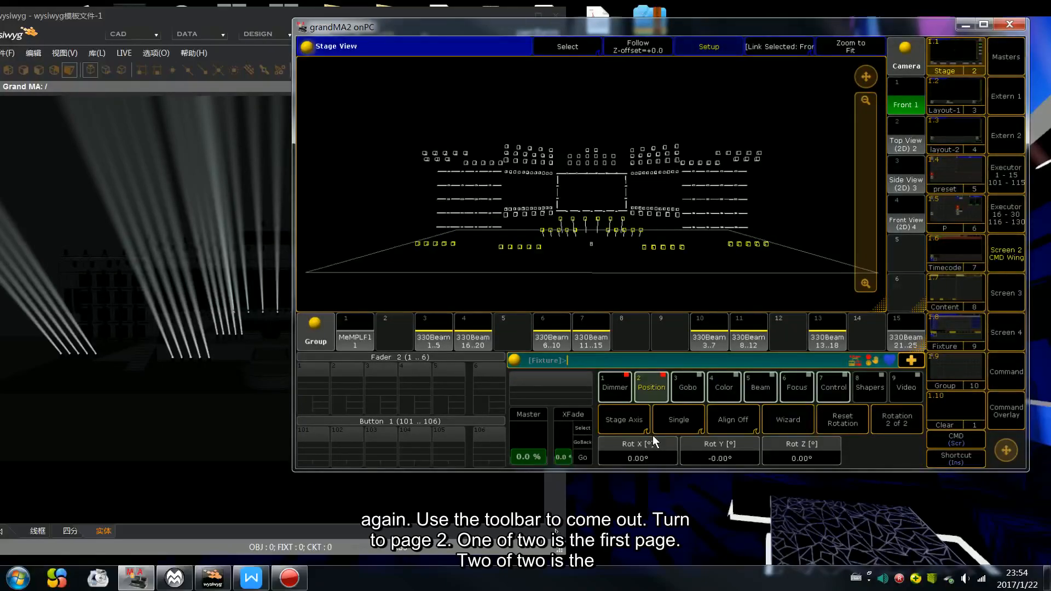
{"action": "left_click", "coordinate": [892, 418]}
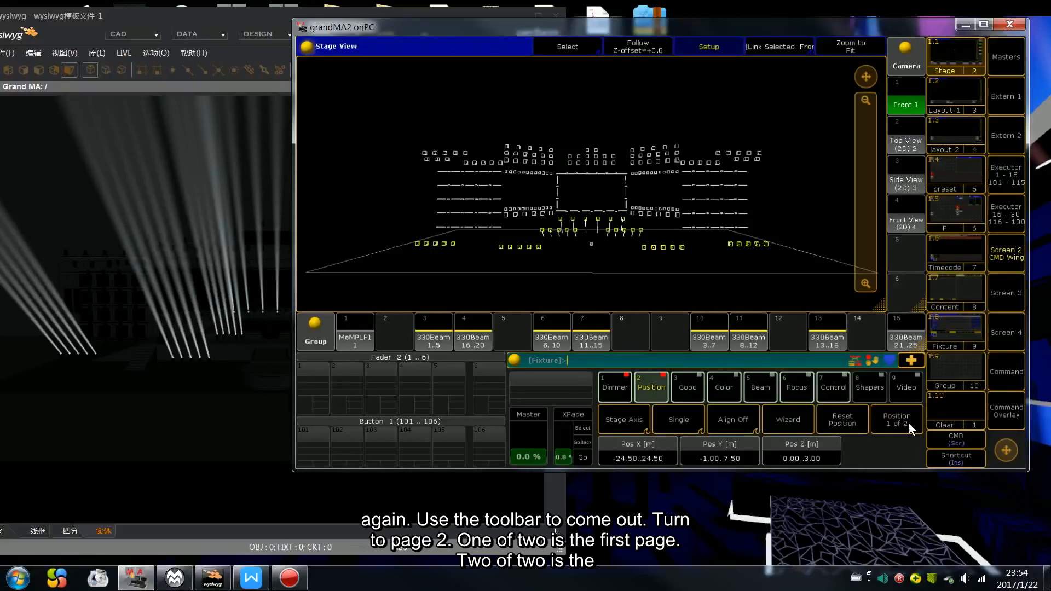
{"action": "left_click", "coordinate": [896, 425]}
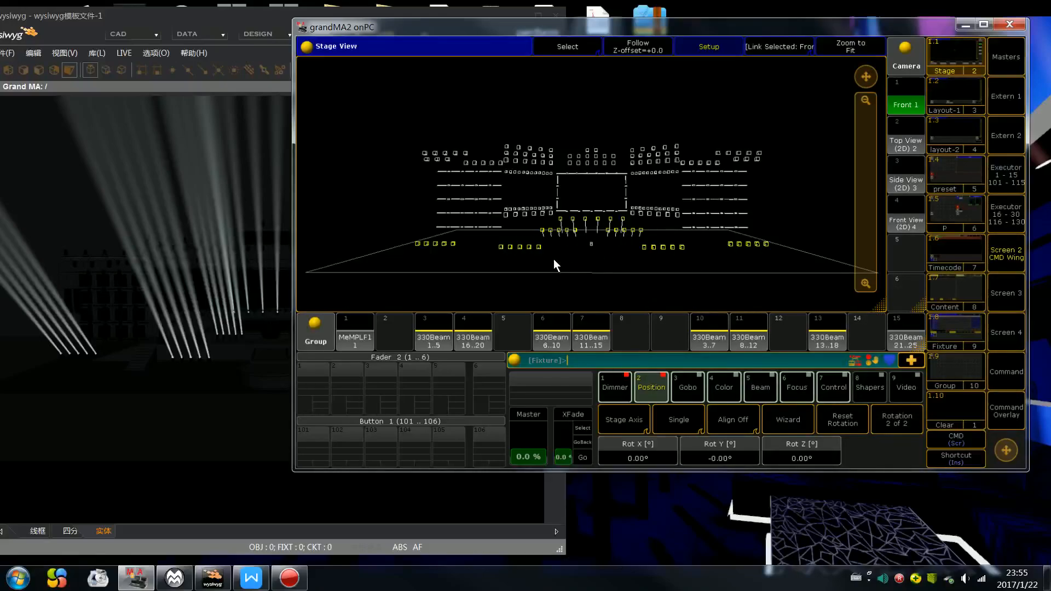
{"action": "left_click", "coordinate": [659, 389]}
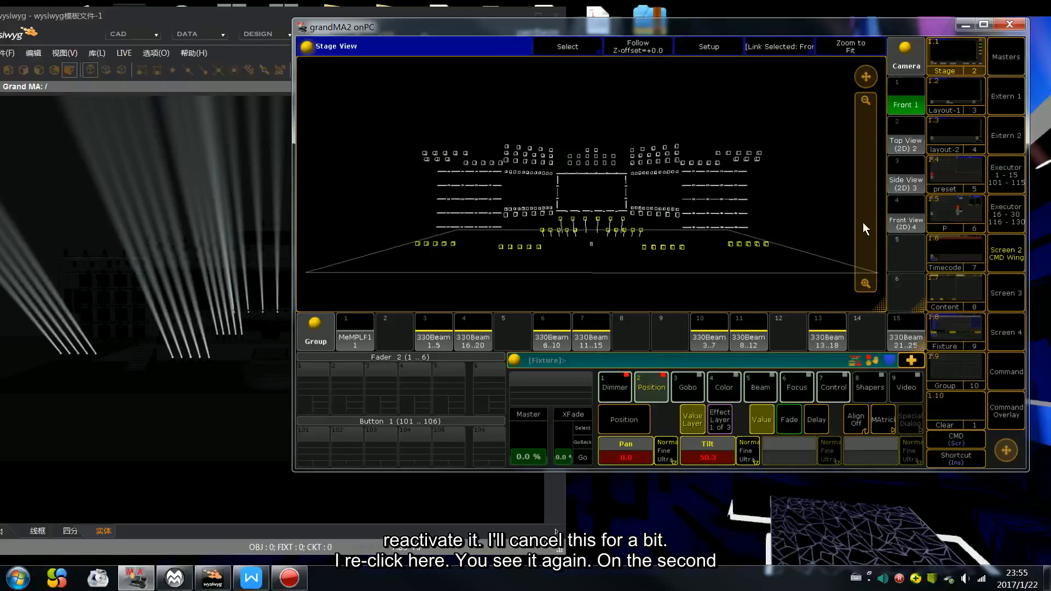
Reset the tilt of the selected beams to 0.
{"action": "left_click", "coordinate": [719, 452]}
{"action": "left_click", "coordinate": [447, 277]}
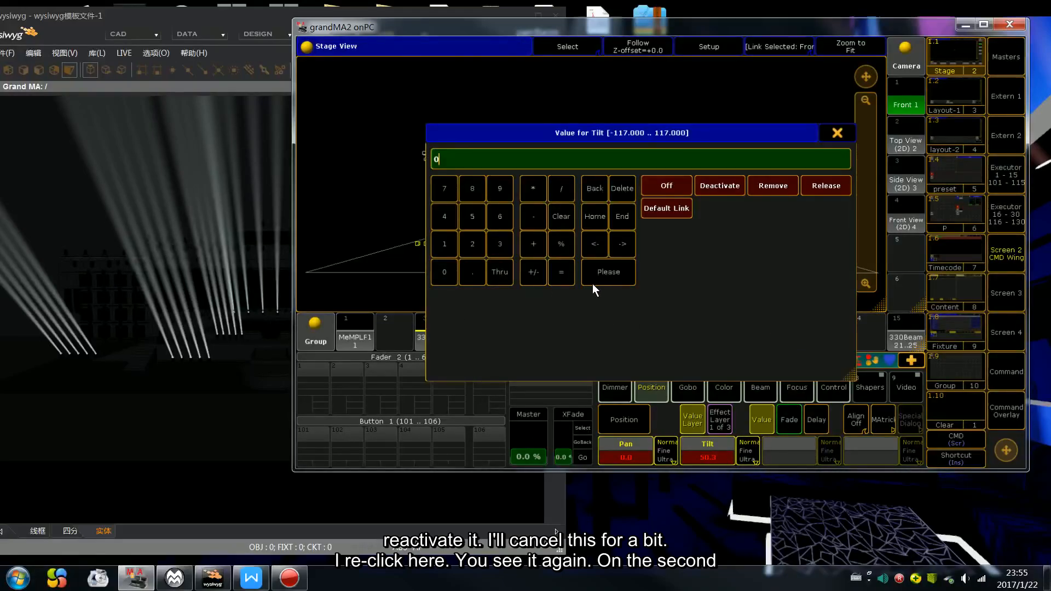
{"action": "left_click", "coordinate": [595, 280]}
Rotate the selected fixtures to -180° about the X axis in the Stage View's Setup mode.
{"action": "left_click", "coordinate": [705, 44]}
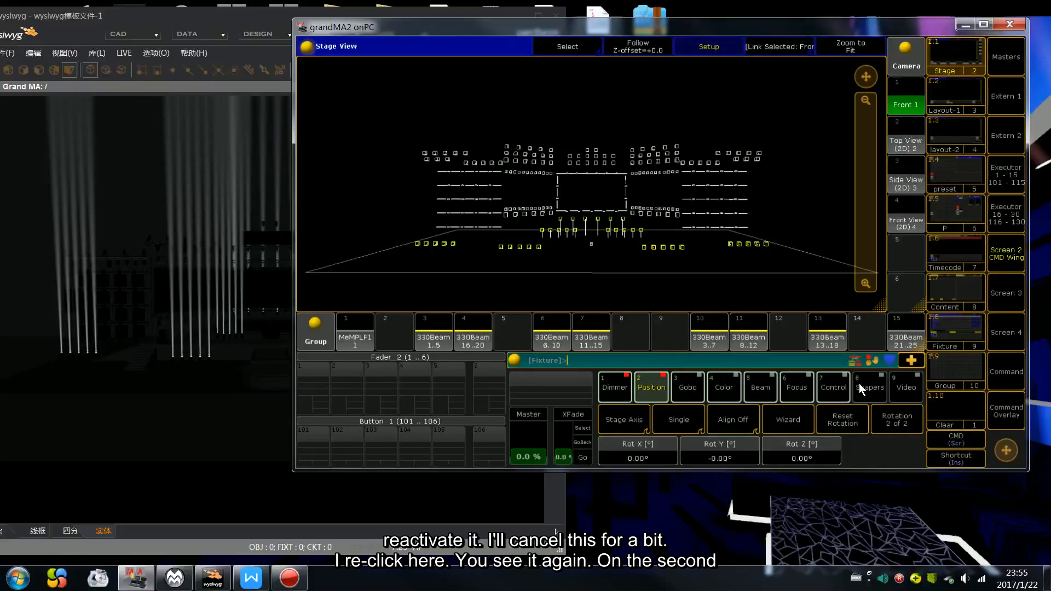
{"action": "left_click_drag", "start_coordinate": [739, 26], "coordinate": [909, 23]}
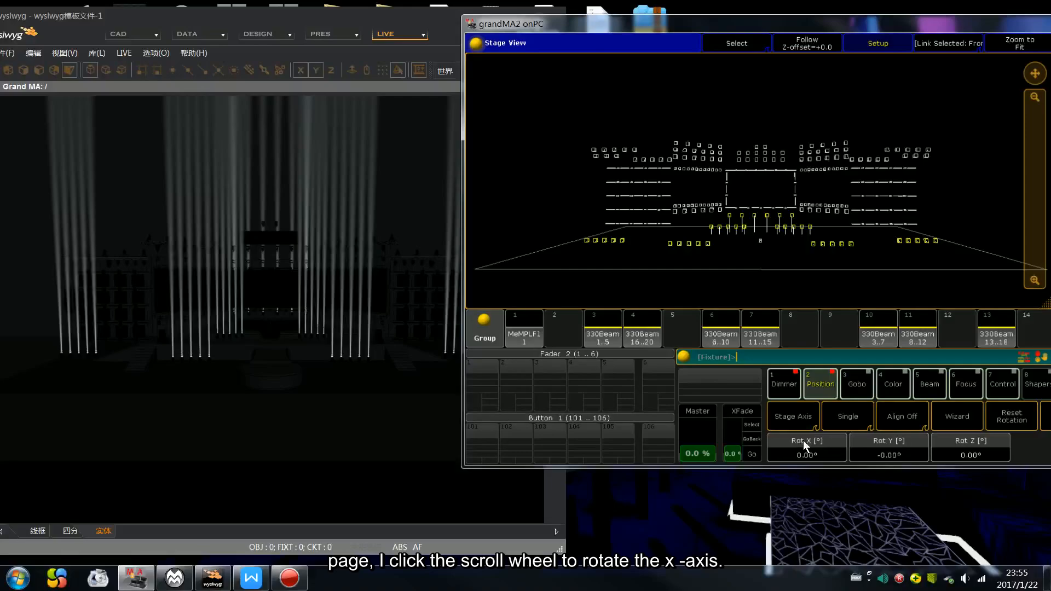
{"action": "scroll", "coordinate": [798, 440], "scroll_direction": "up", "scroll_amount": 5}
{"action": "scroll", "coordinate": [824, 481], "scroll_direction": "up", "scroll_amount": 12}
{"action": "scroll", "coordinate": [824, 482], "scroll_direction": "up", "scroll_amount": 1}
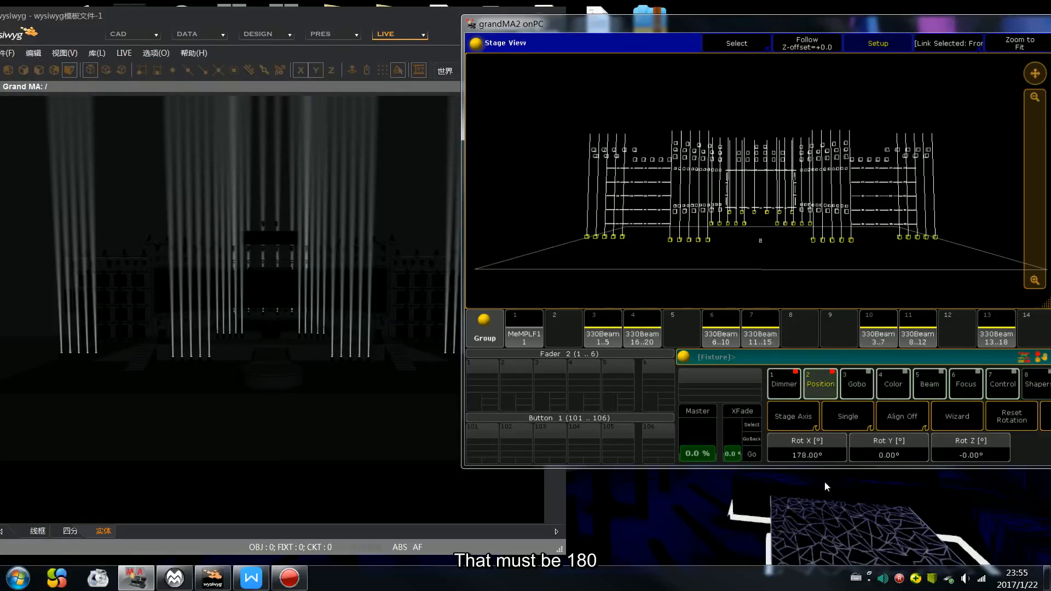
{"action": "scroll", "coordinate": [824, 482], "scroll_direction": "up", "scroll_amount": 2}
{"action": "scroll", "coordinate": [825, 482], "scroll_direction": "down", "scroll_amount": 1}
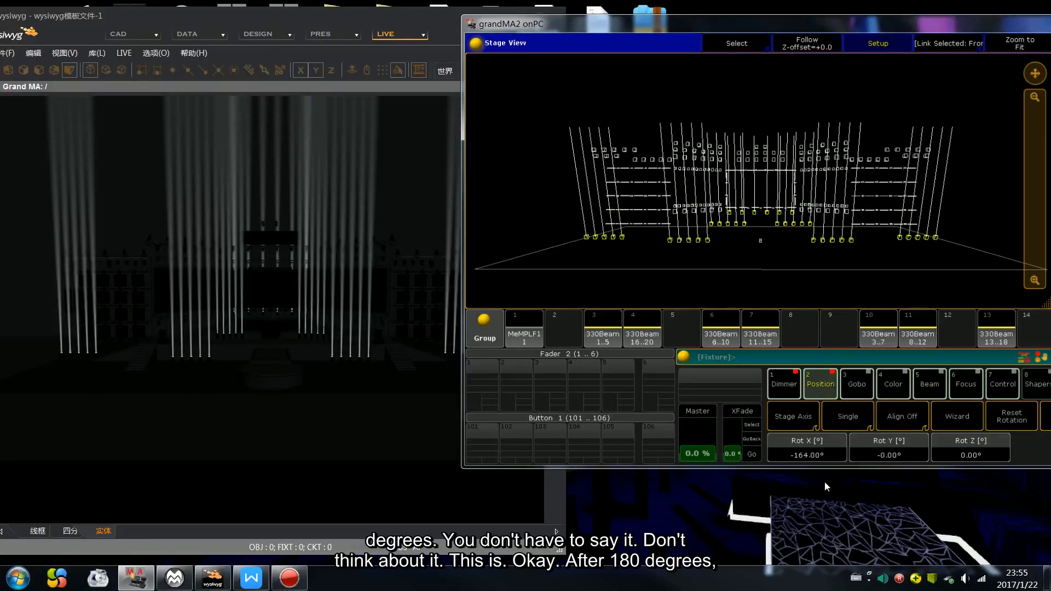
{"action": "scroll", "coordinate": [824, 481], "scroll_direction": "down", "scroll_amount": 3}
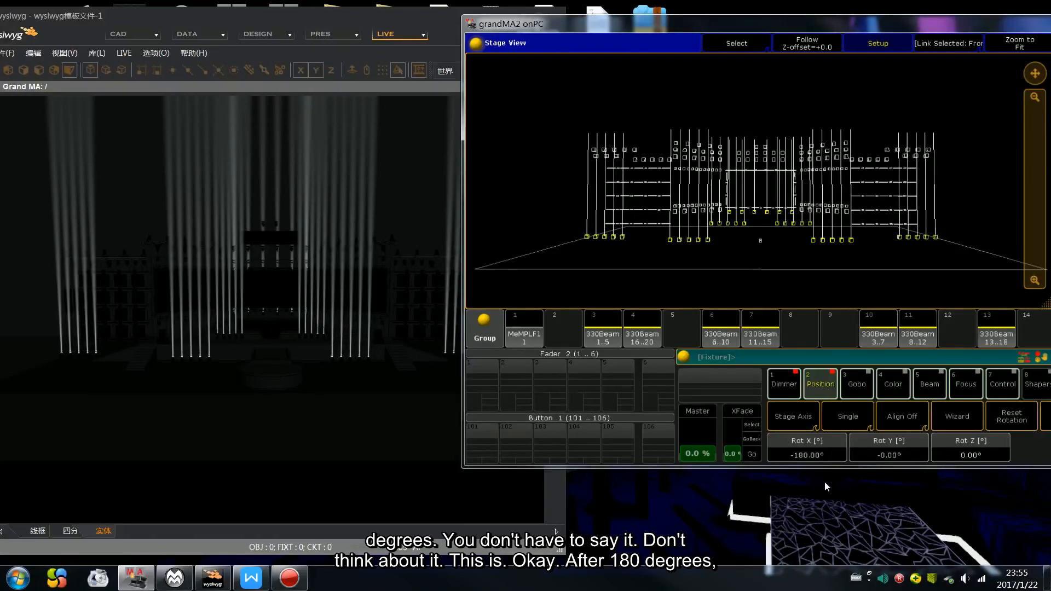
Raise the tilt of the selected beams to about 91.3 to compare their forward direction in both visualizations.
{"action": "left_click_drag", "start_coordinate": [790, 28], "coordinate": [751, 26]}
{"action": "left_click", "coordinate": [778, 371]}
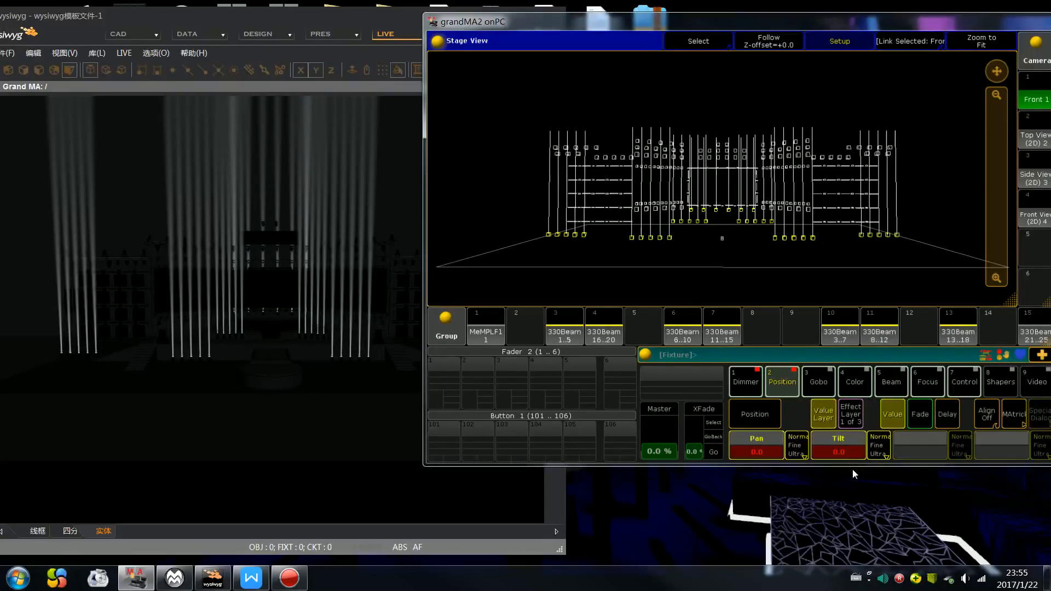
{"action": "scroll", "coordinate": [852, 470], "scroll_direction": "up", "scroll_amount": 15}
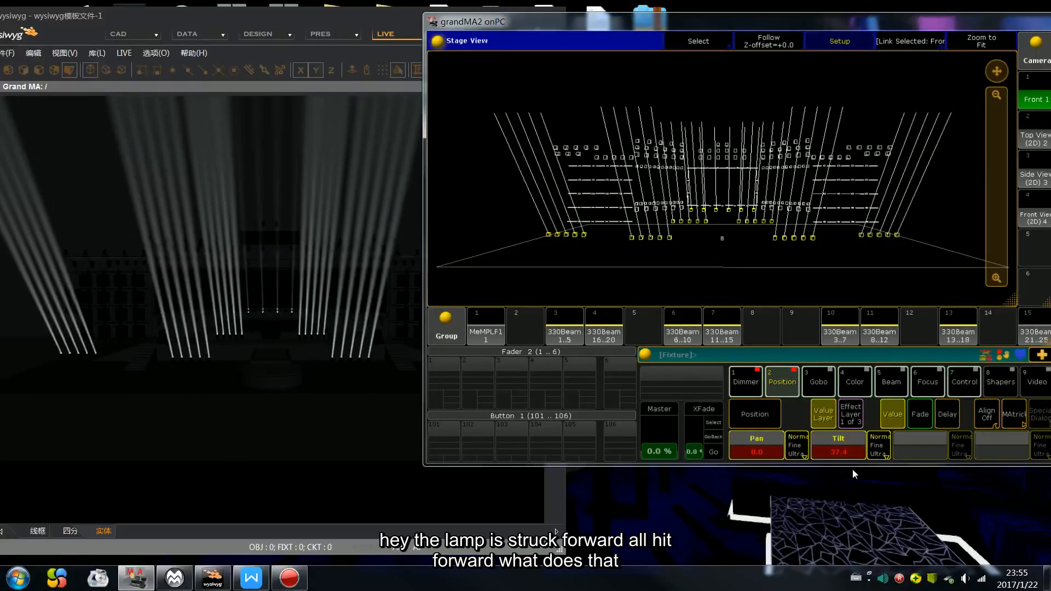
{"action": "scroll", "coordinate": [852, 469], "scroll_direction": "up", "scroll_amount": 10}
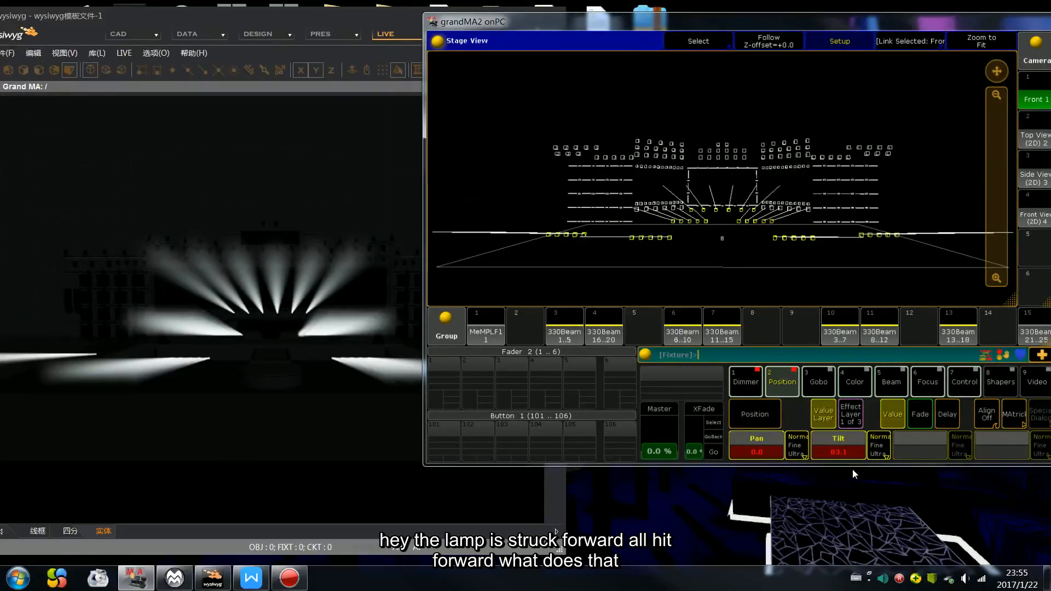
{"action": "scroll", "coordinate": [852, 469], "scroll_direction": "up", "scroll_amount": 2}
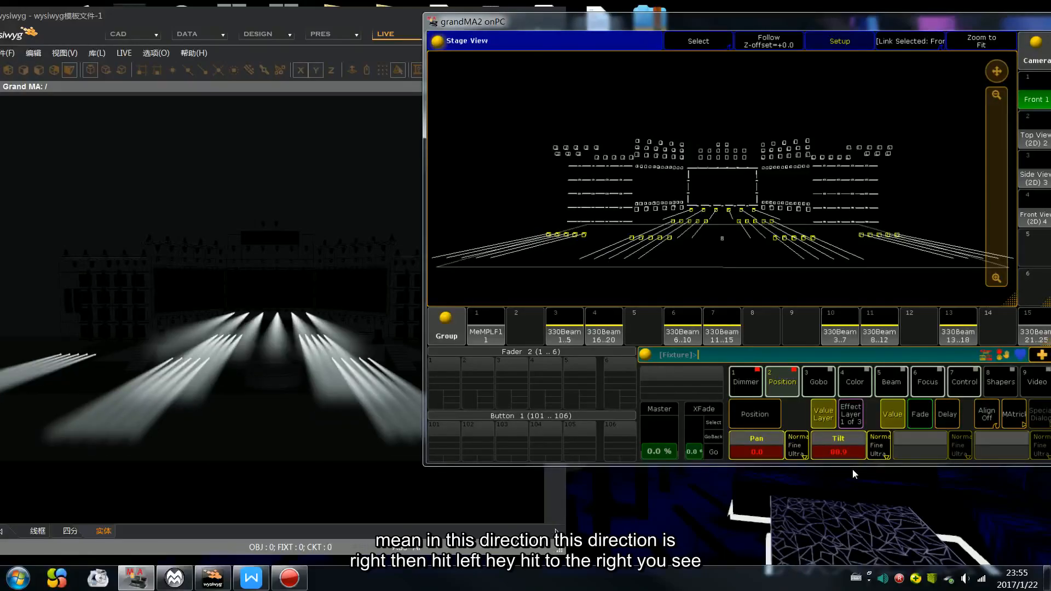
{"action": "scroll", "coordinate": [852, 469], "scroll_direction": "down", "scroll_amount": 2}
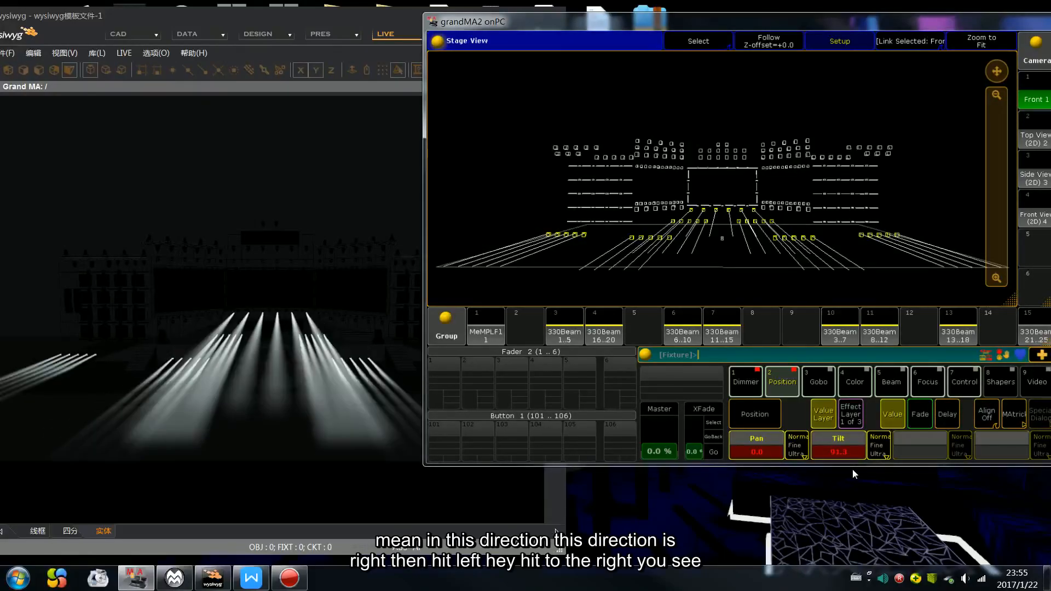
Pan the selected beams to both sides to compare their sideways direction, ending at about 8.1.
{"action": "scroll", "coordinate": [838, 467], "scroll_direction": "down", "scroll_amount": 10}
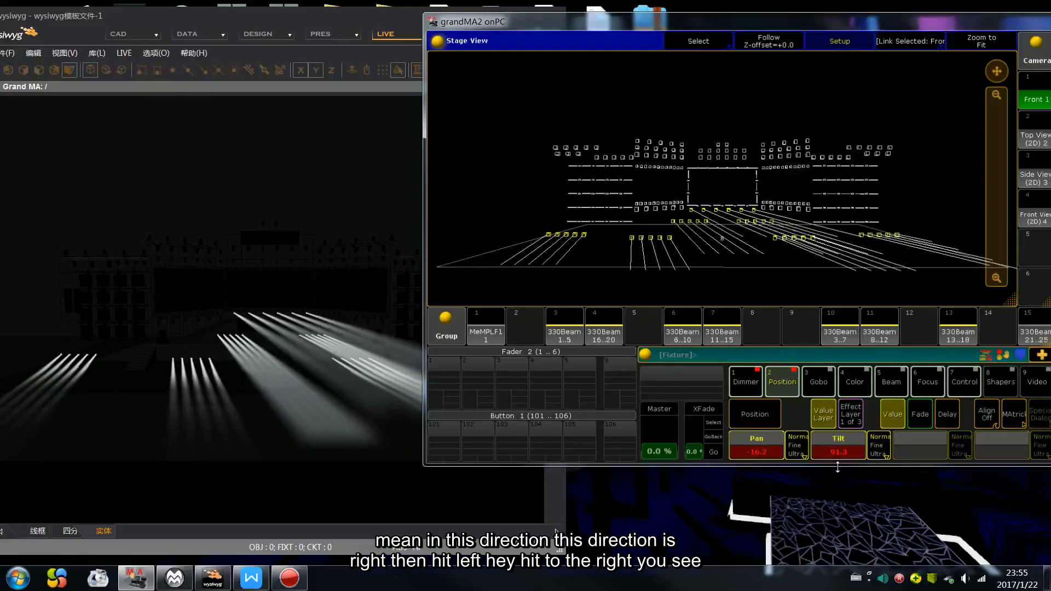
{"action": "scroll", "coordinate": [837, 467], "scroll_direction": "up", "scroll_amount": 14}
{"action": "scroll", "coordinate": [838, 467], "scroll_direction": "up", "scroll_amount": 2}
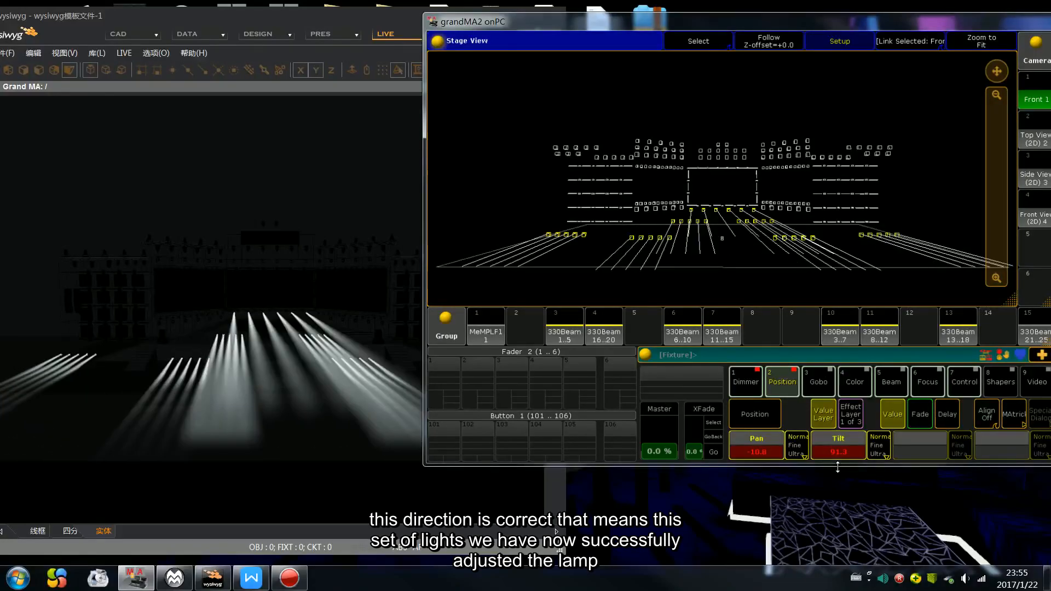
{"action": "scroll", "coordinate": [837, 467], "scroll_direction": "down", "scroll_amount": 6}
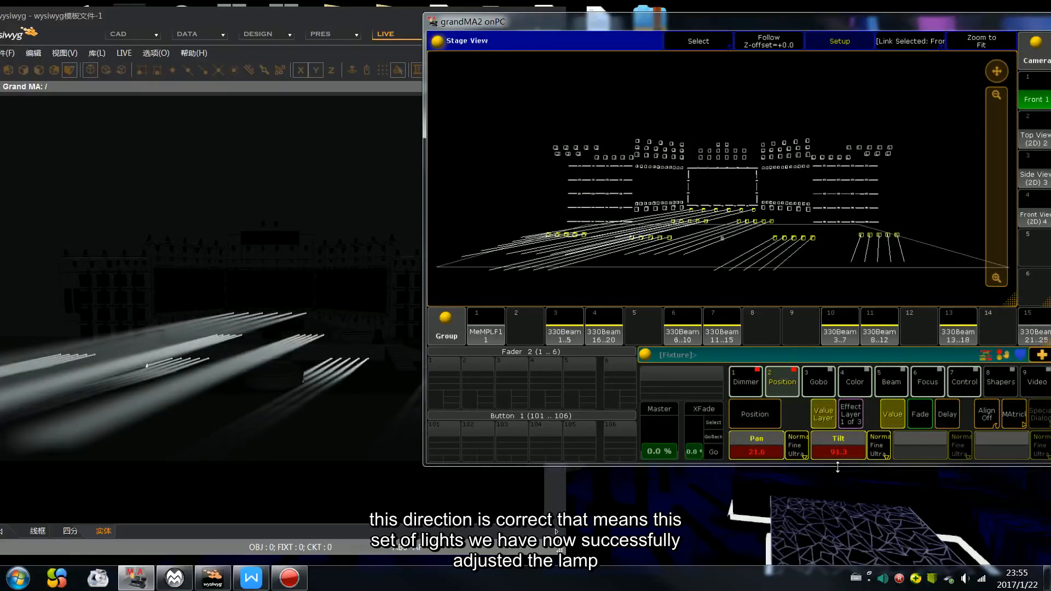
{"action": "scroll", "coordinate": [838, 467], "scroll_direction": "up", "scroll_amount": 1}
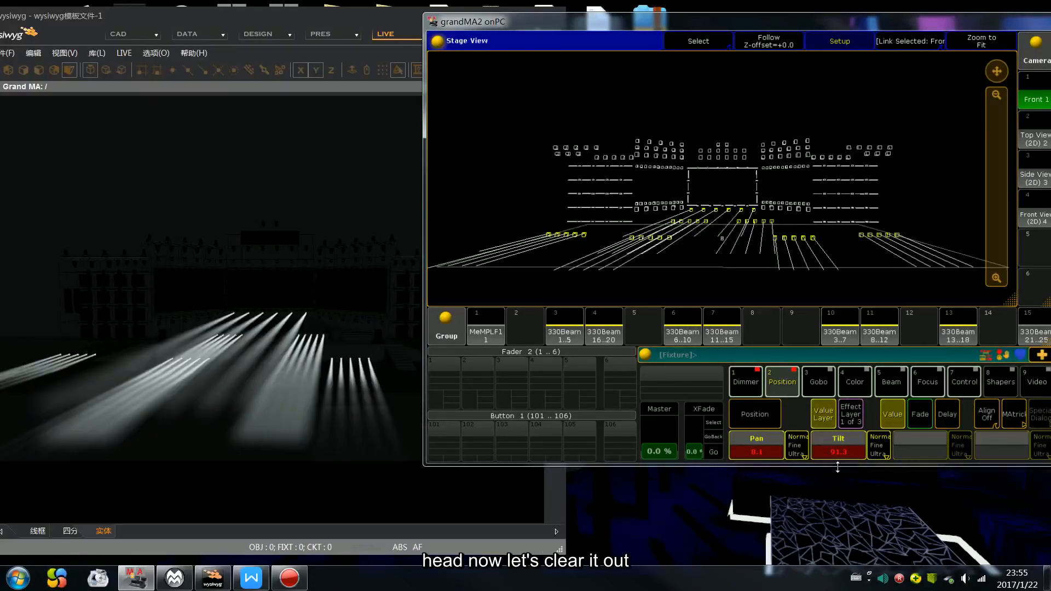
Return the beams' pan to 0 and clear the programmer values and fixture selection.
{"action": "scroll", "coordinate": [838, 467], "scroll_direction": "down", "scroll_amount": 1}
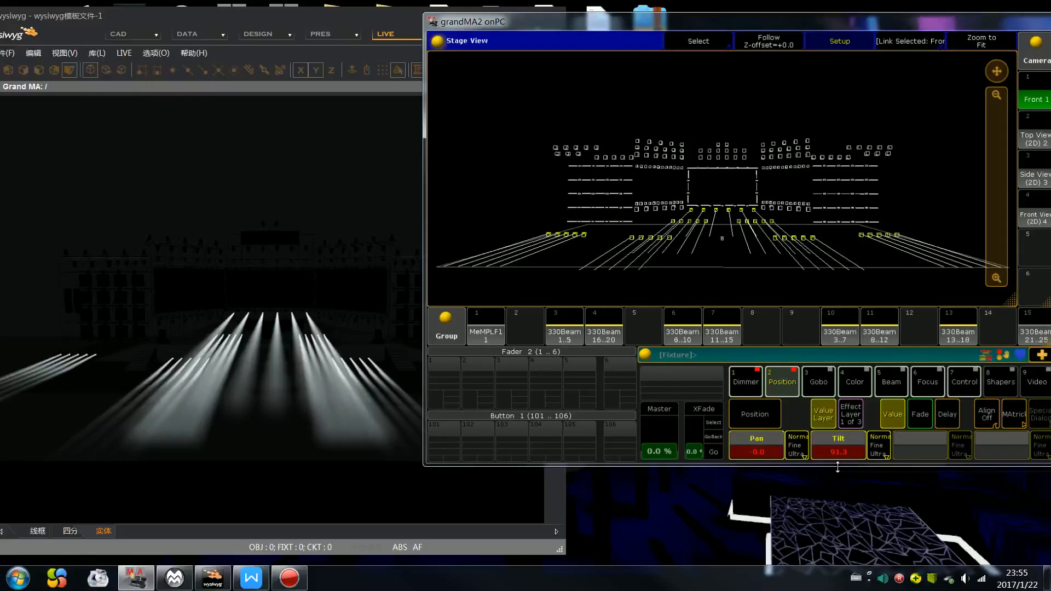
{"action": "key", "text": "BackSpace"}
{"action": "key", "text": "BackSpace"}
{"action": "key", "text": "BackSpace"}
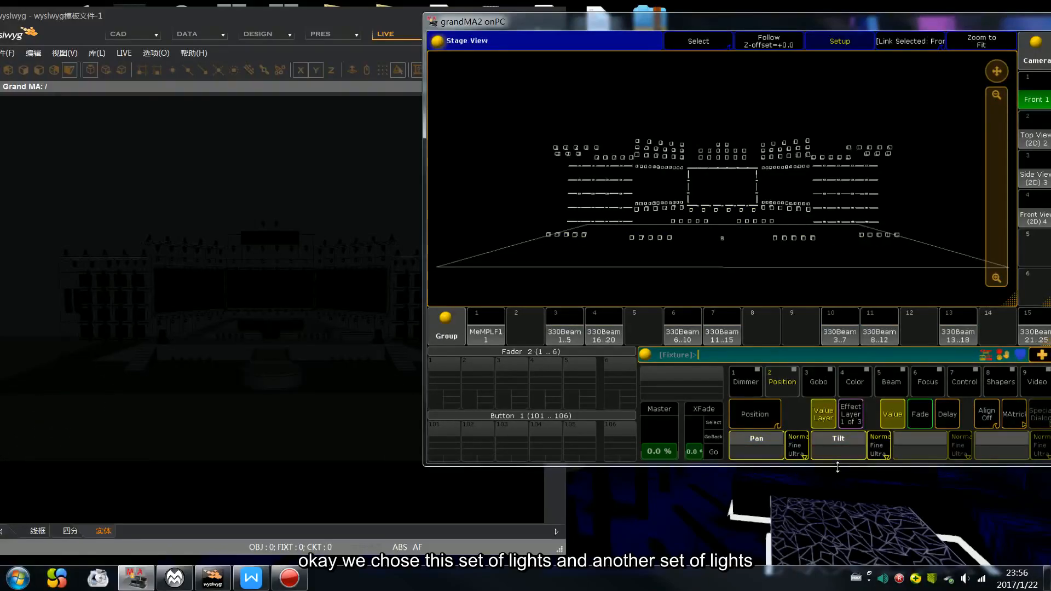
Bring the 330Beam 21..25 group and Group 16 to full intensity and tilt them to about 67.9.
{"action": "left_click", "coordinate": [1039, 327]}
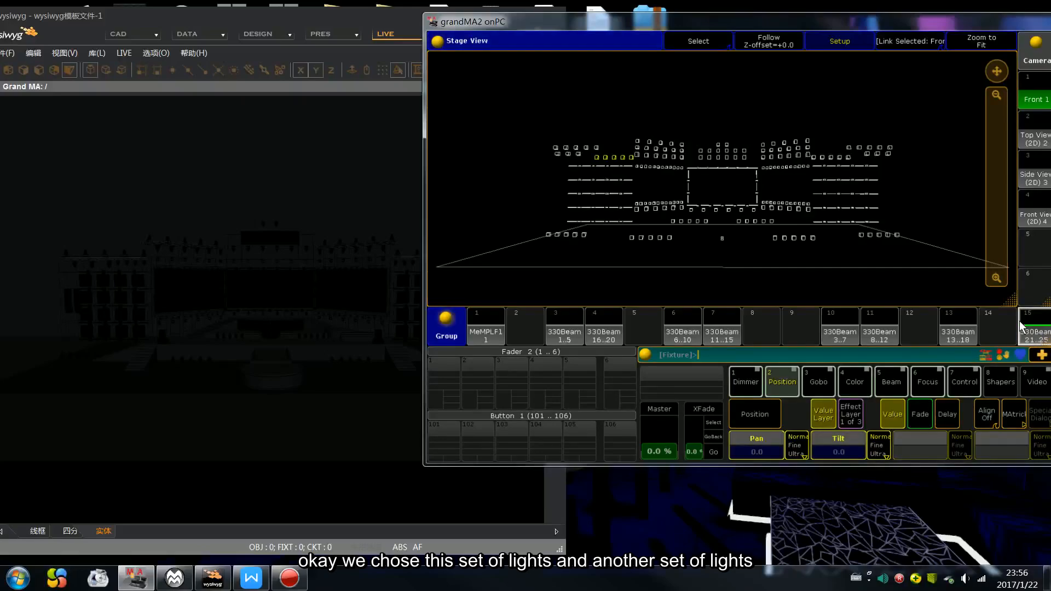
{"action": "scroll", "coordinate": [764, 321], "scroll_direction": "down", "scroll_amount": 1}
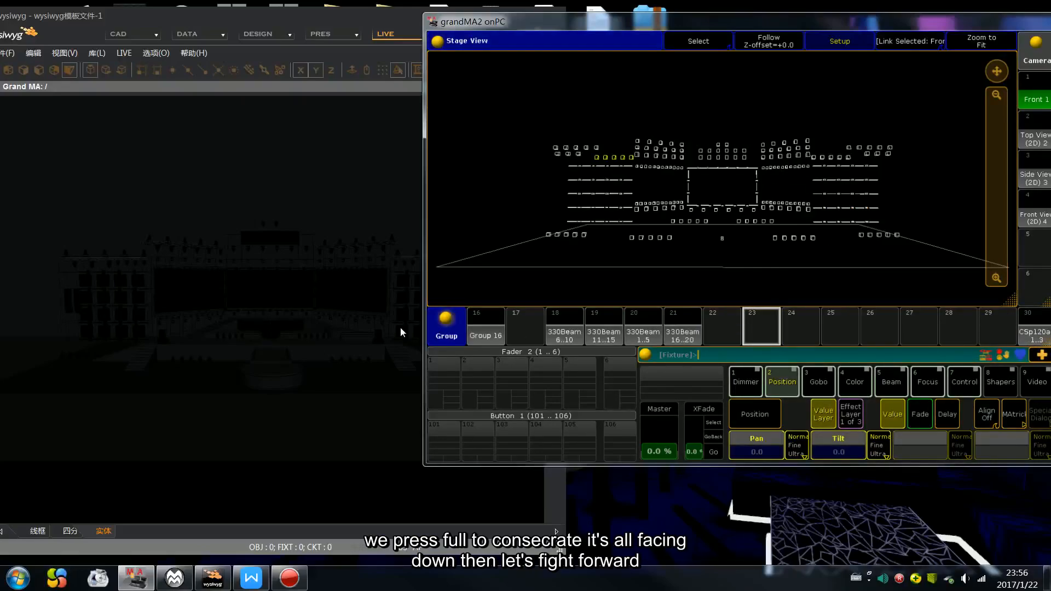
{"action": "key", "text": "f"}
{"action": "left_click_drag", "start_coordinate": [695, 20], "coordinate": [775, 28]}
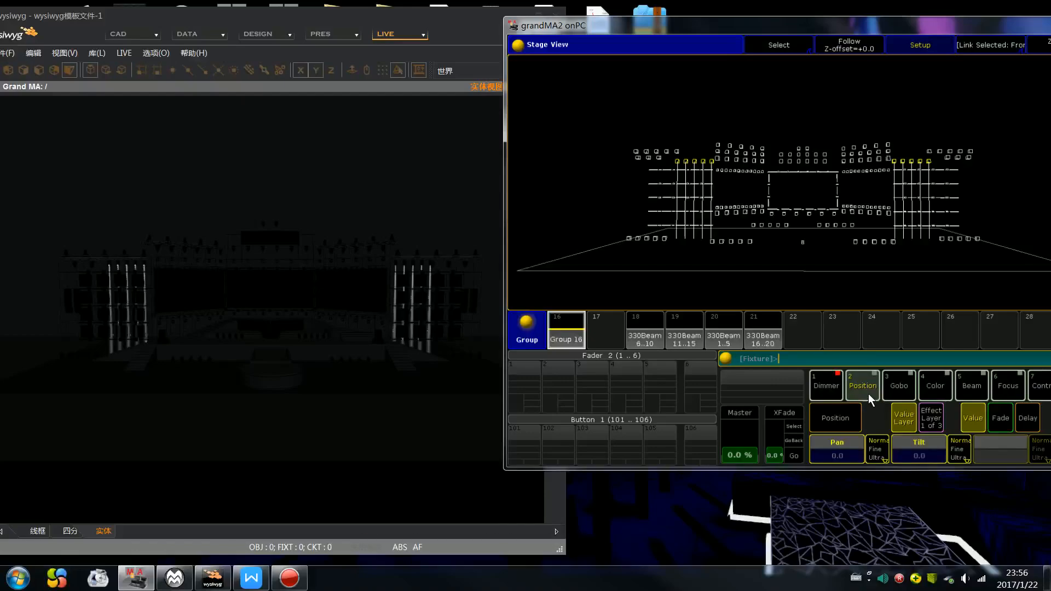
{"action": "left_click", "coordinate": [869, 396]}
{"action": "scroll", "coordinate": [868, 393], "scroll_direction": "up", "scroll_amount": 3}
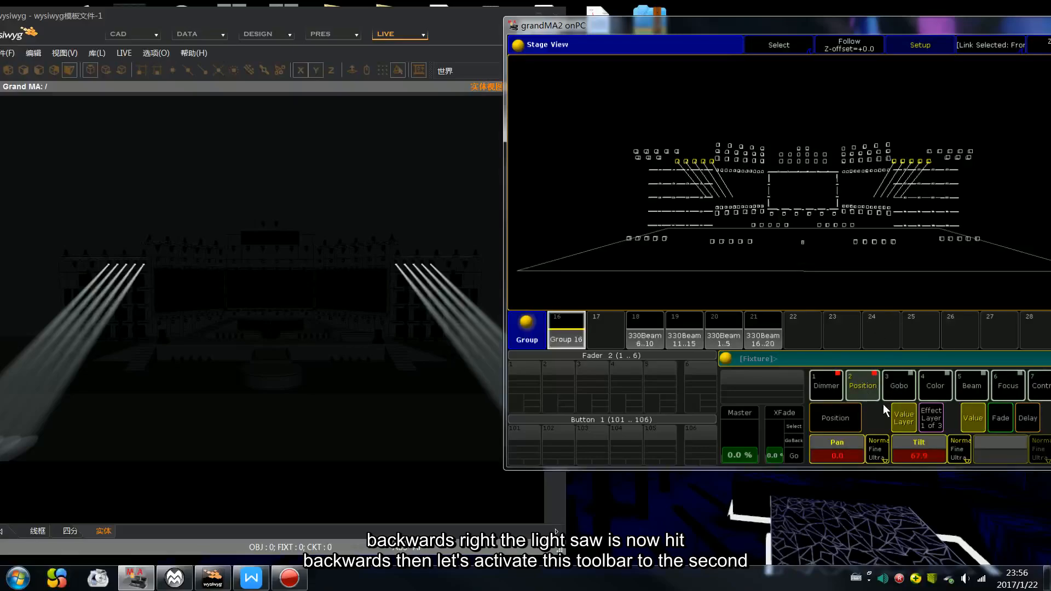
Rotate the selected fixtures to 180° about the Z axis in the Stage View's Setup mode.
{"action": "left_click_drag", "start_coordinate": [789, 26], "coordinate": [684, 22]}
{"action": "left_click", "coordinate": [810, 44]}
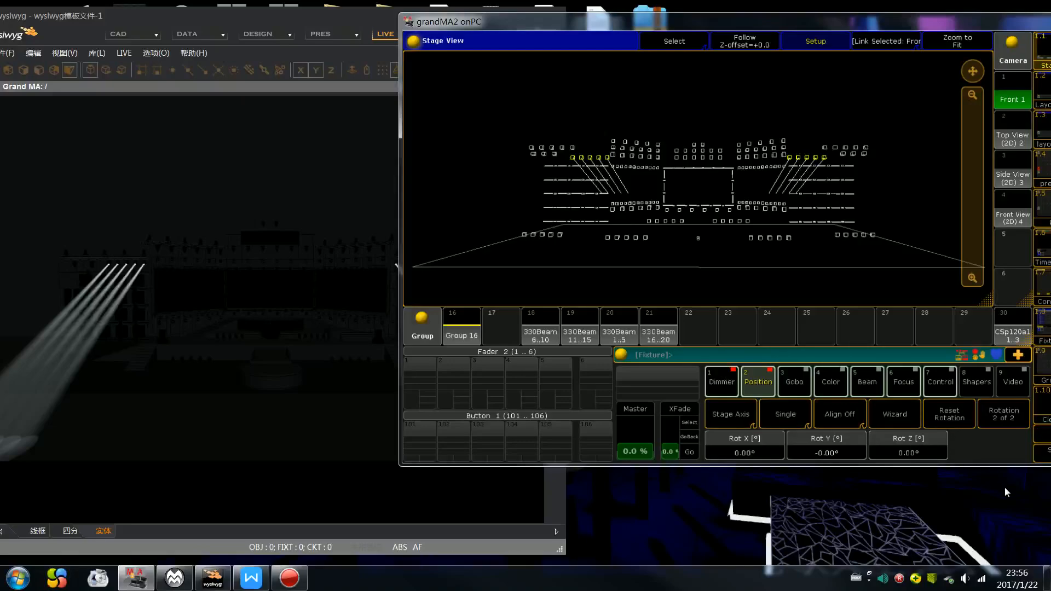
{"action": "scroll", "coordinate": [1004, 487], "scroll_direction": "up", "scroll_amount": 8}
{"action": "scroll", "coordinate": [1004, 487], "scroll_direction": "down", "scroll_amount": 9}
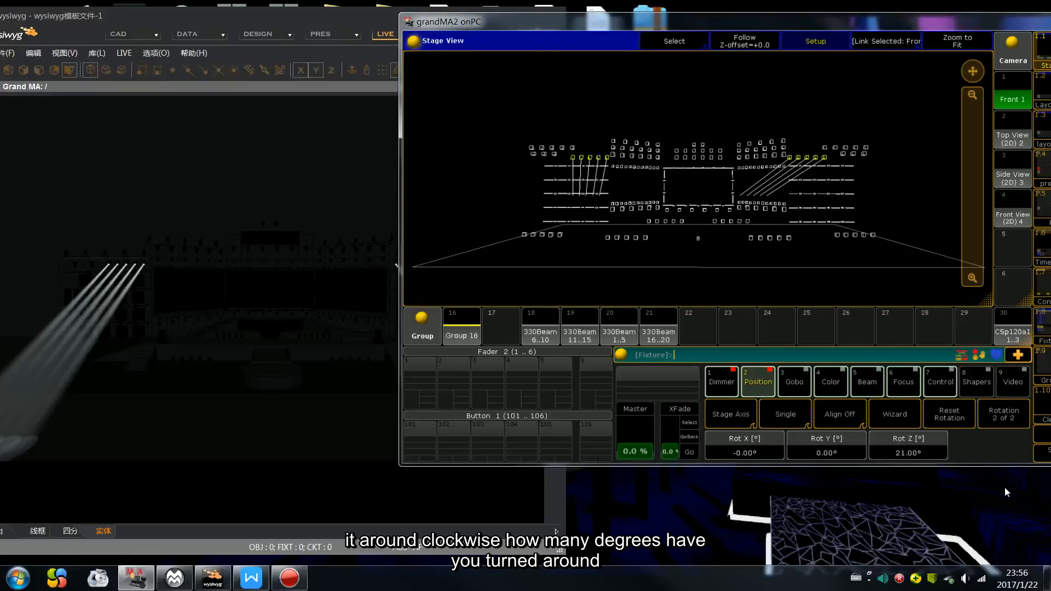
{"action": "scroll", "coordinate": [1004, 487], "scroll_direction": "down", "scroll_amount": 20}
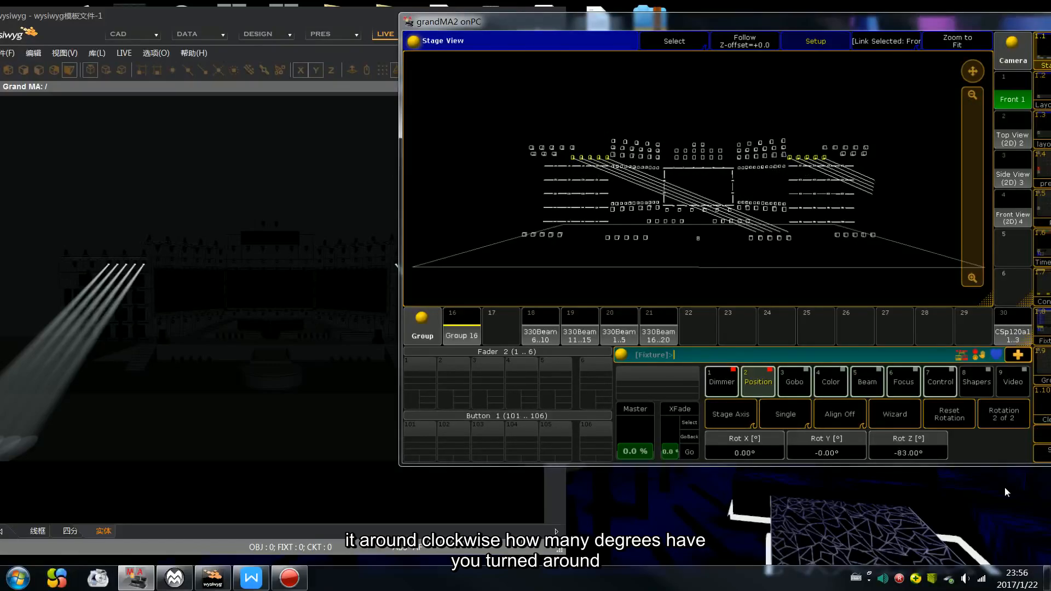
{"action": "scroll", "coordinate": [1004, 488], "scroll_direction": "down", "scroll_amount": 17}
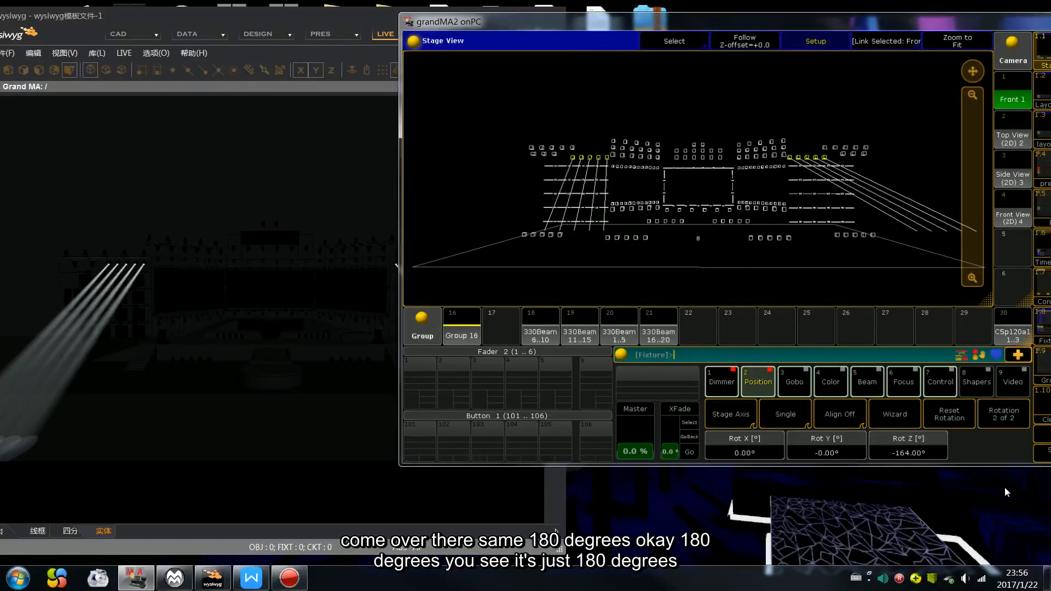
{"action": "scroll", "coordinate": [1003, 488], "scroll_direction": "down", "scroll_amount": 3}
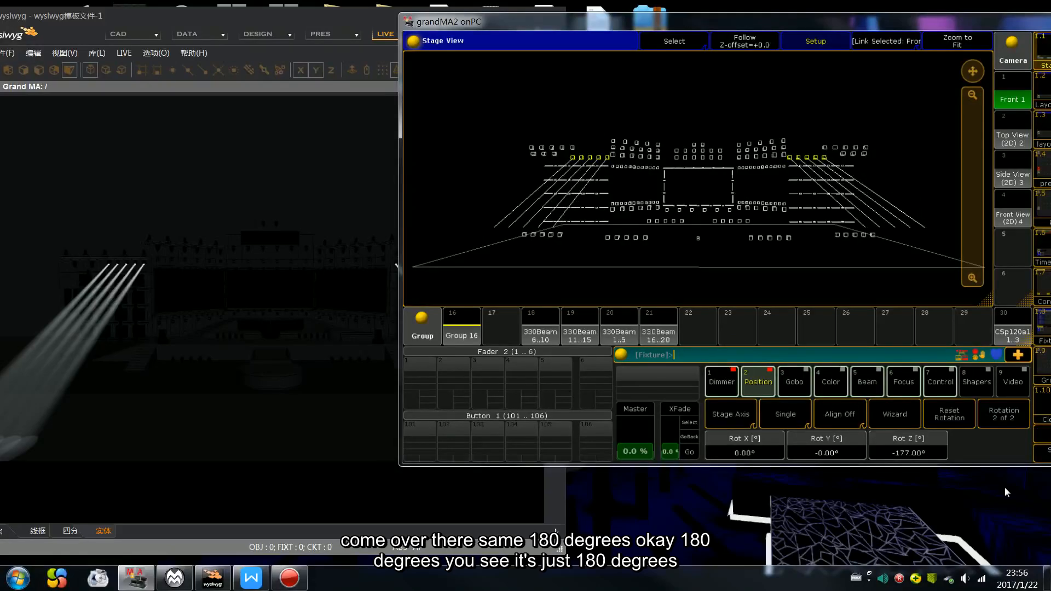
{"action": "scroll", "coordinate": [1004, 487], "scroll_direction": "down", "scroll_amount": 1}
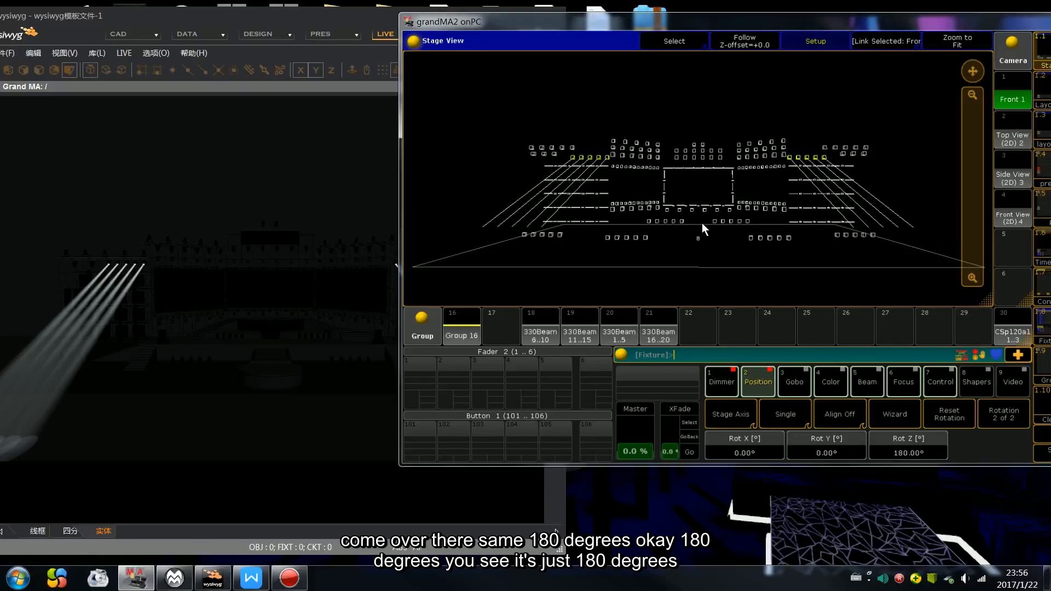
Vary the tilt to compare the beams in both visualizations, ending at about 63.2, and clear the programmer.
{"action": "left_click", "coordinate": [757, 380]}
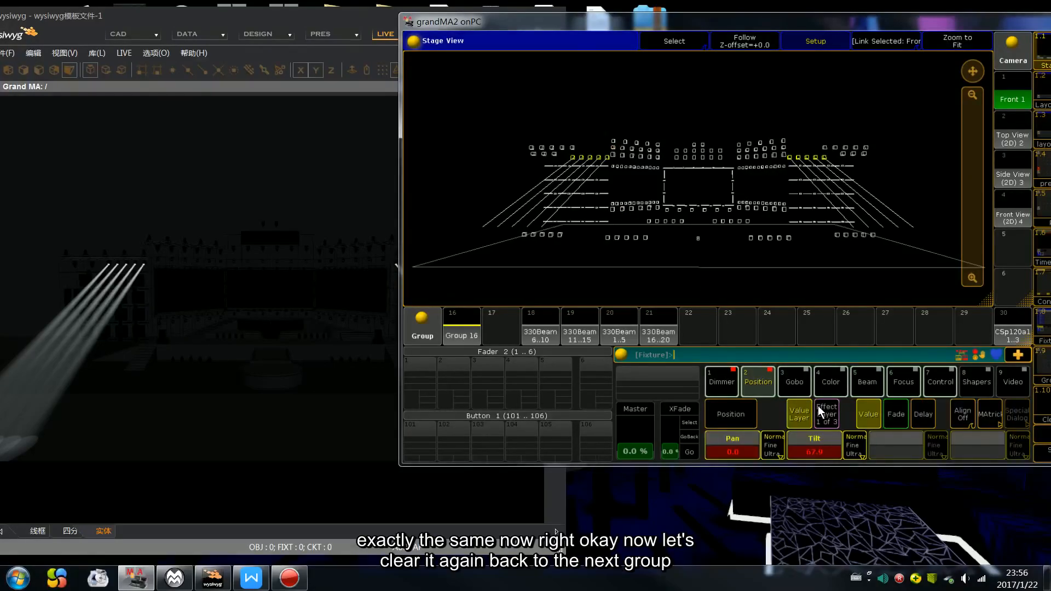
{"action": "scroll", "coordinate": [818, 405], "scroll_direction": "up", "scroll_amount": 5}
{"action": "scroll", "coordinate": [818, 405], "scroll_direction": "down", "scroll_amount": 15}
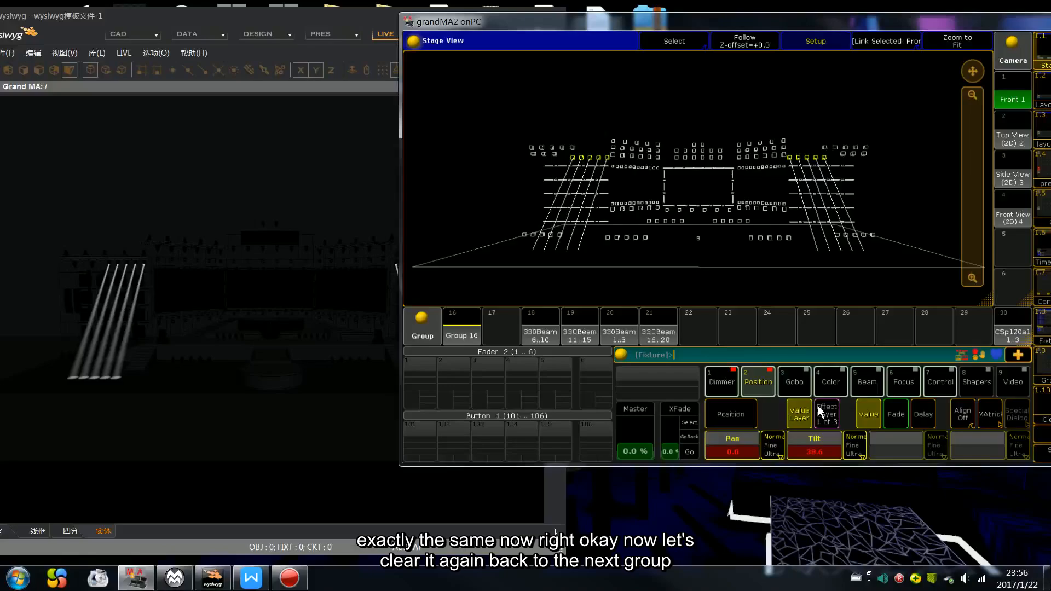
{"action": "scroll", "coordinate": [818, 406], "scroll_direction": "up", "scroll_amount": 12}
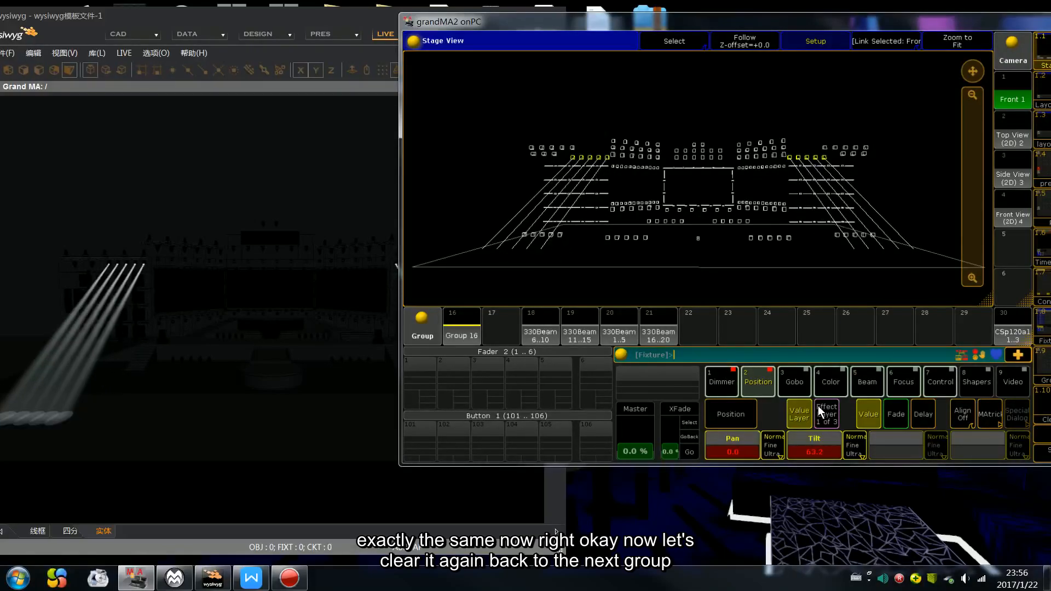
{"action": "key", "text": "Escape"}
{"action": "key", "text": "Escape"}
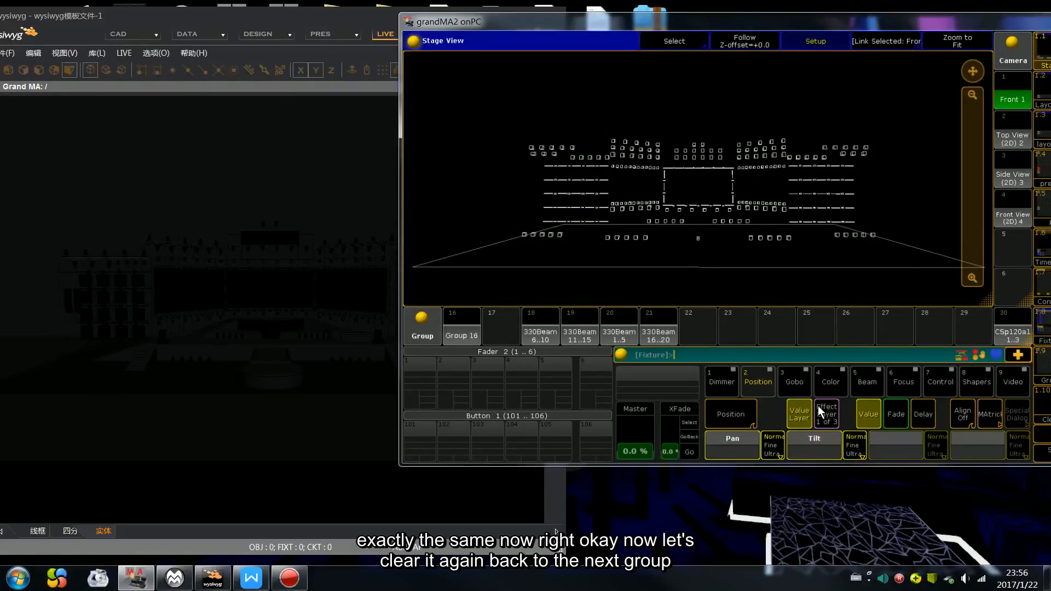
Select the 330Beam groups 18 to 21 together and bring them to full intensity.
{"action": "left_click", "coordinate": [536, 336]}
{"action": "left_click", "coordinate": [580, 334]}
{"action": "left_click", "coordinate": [620, 334]}
{"action": "left_click", "coordinate": [660, 334]}
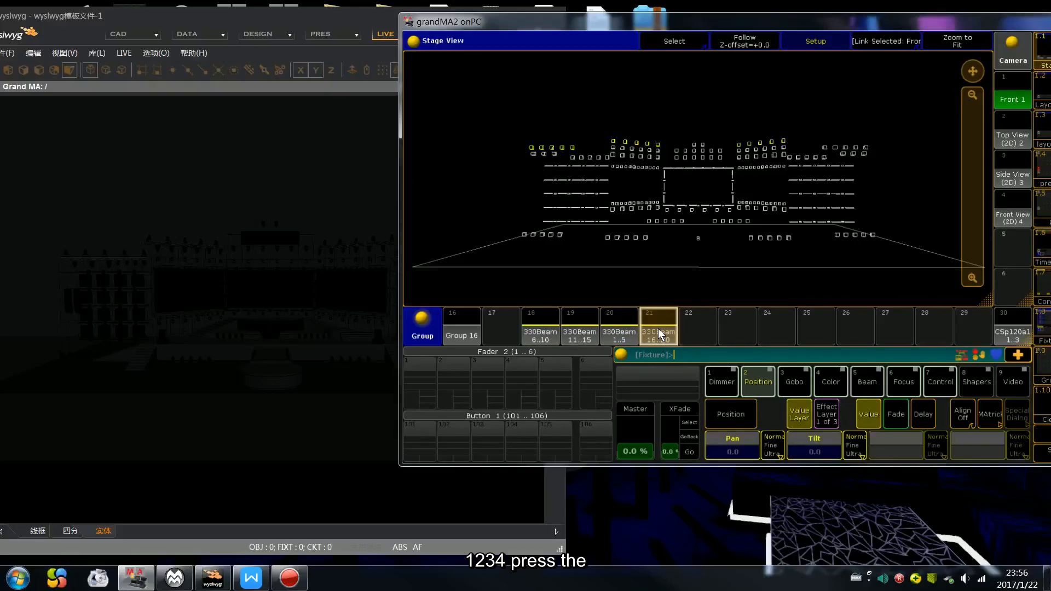
{"action": "key", "text": "f"}
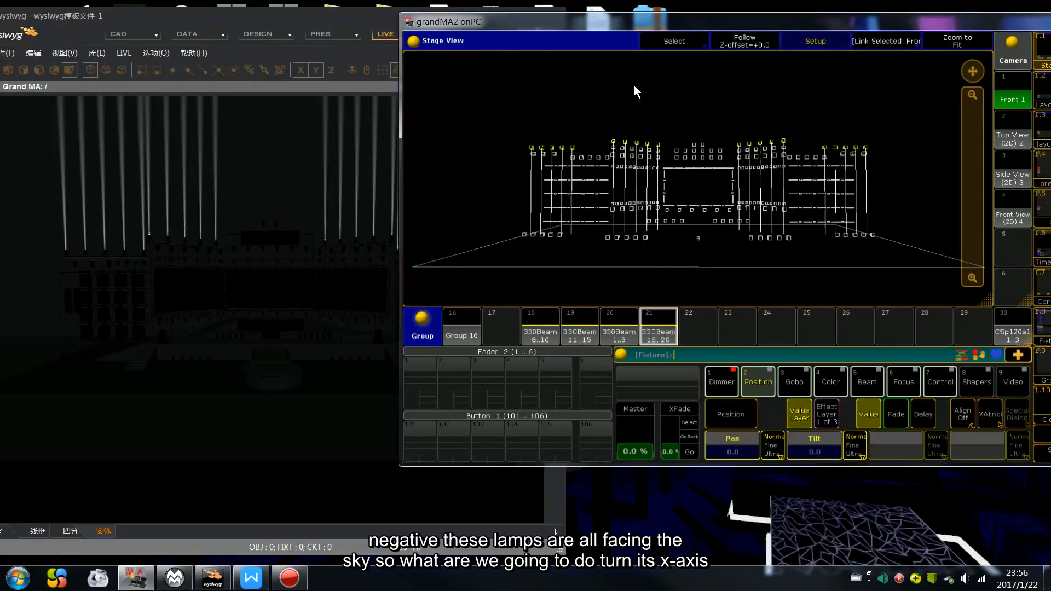
{"action": "left_click_drag", "start_coordinate": [615, 31], "coordinate": [700, 32]}
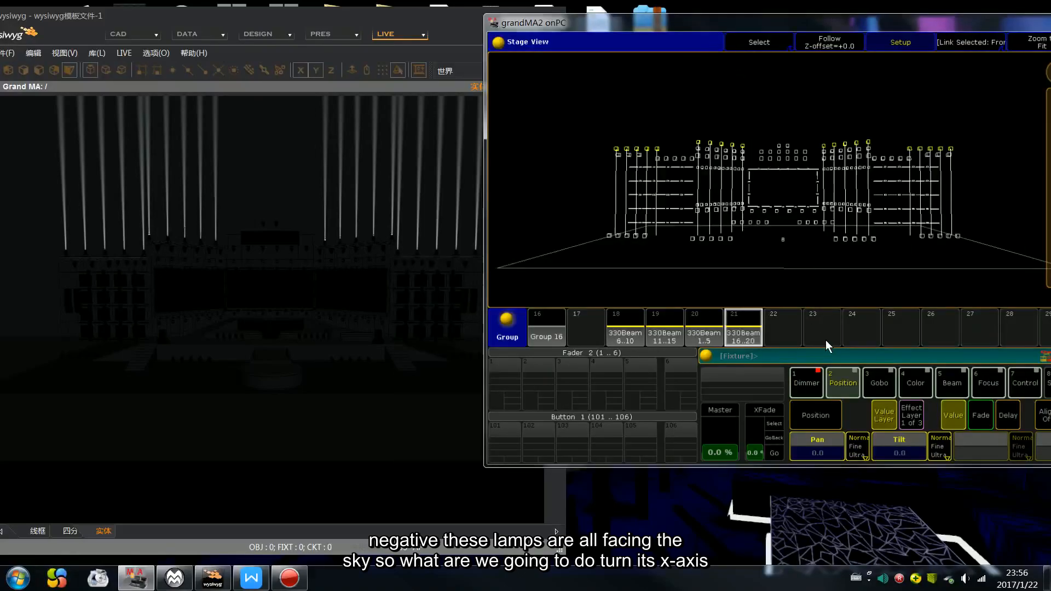
{"action": "left_click_drag", "start_coordinate": [780, 25], "coordinate": [697, 25]}
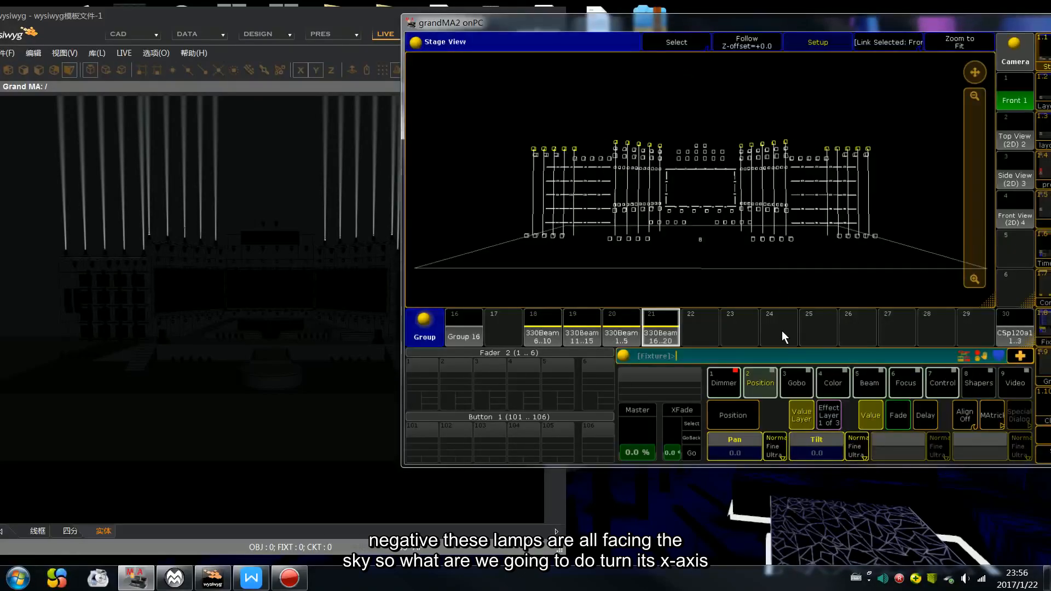
Rotate the four selected beam groups to -180° about the X axis in Setup mode.
{"action": "left_click", "coordinate": [817, 44]}
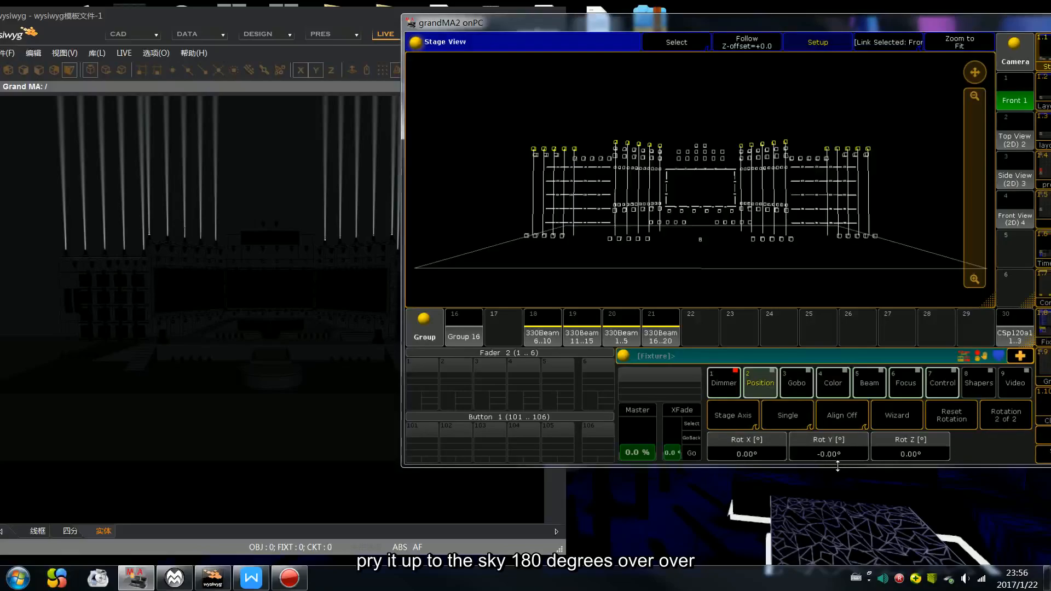
{"action": "scroll", "coordinate": [837, 466], "scroll_direction": "up", "scroll_amount": 20}
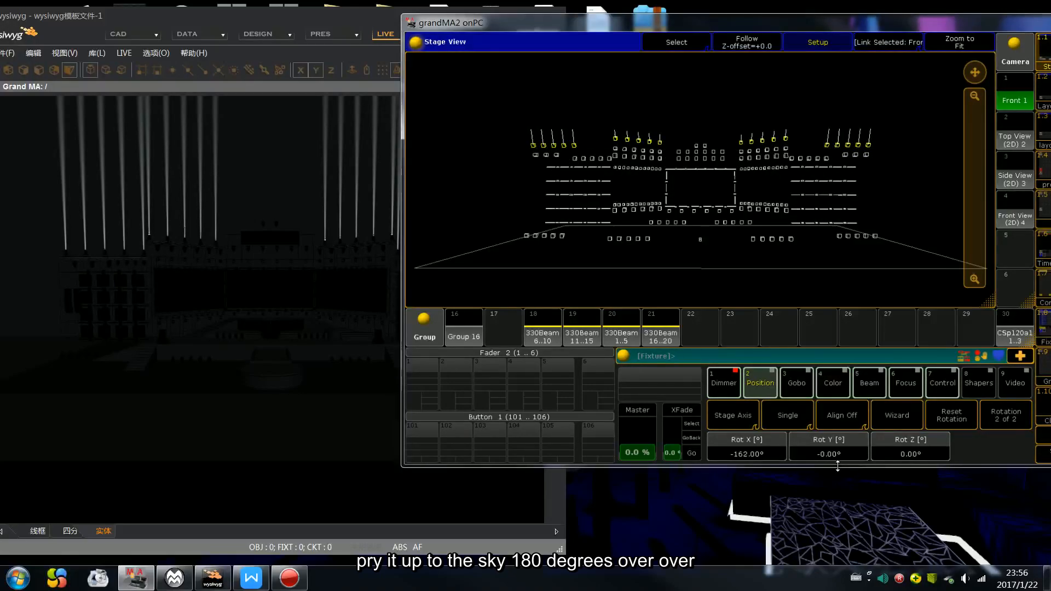
{"action": "scroll", "coordinate": [838, 466], "scroll_direction": "down", "scroll_amount": 5}
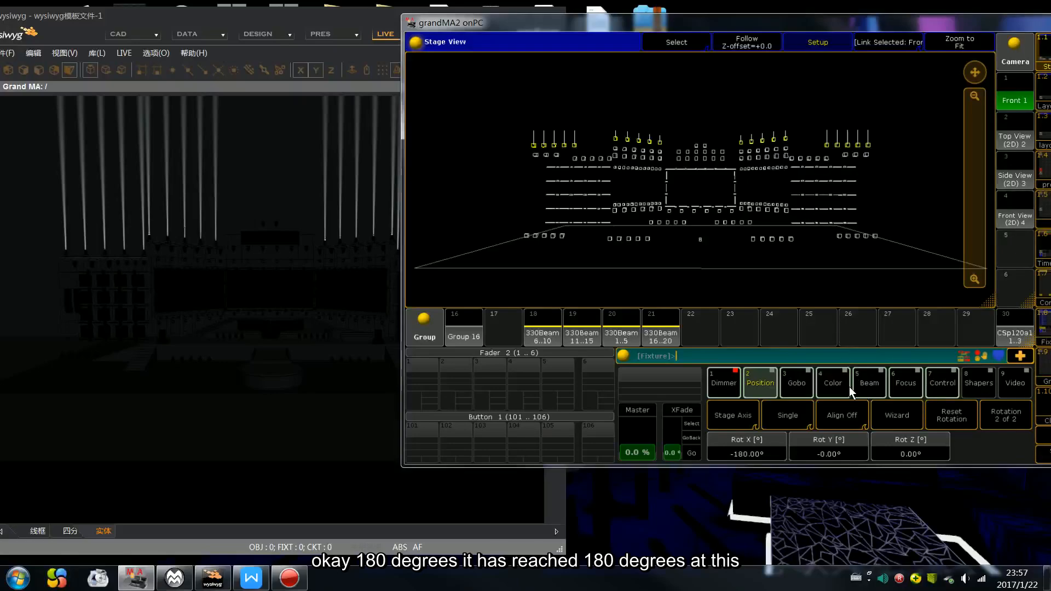
Sweep the tilt of the selected groups to compare their forward movement in both visualizations, returning it to 0.
{"action": "left_click", "coordinate": [766, 388]}
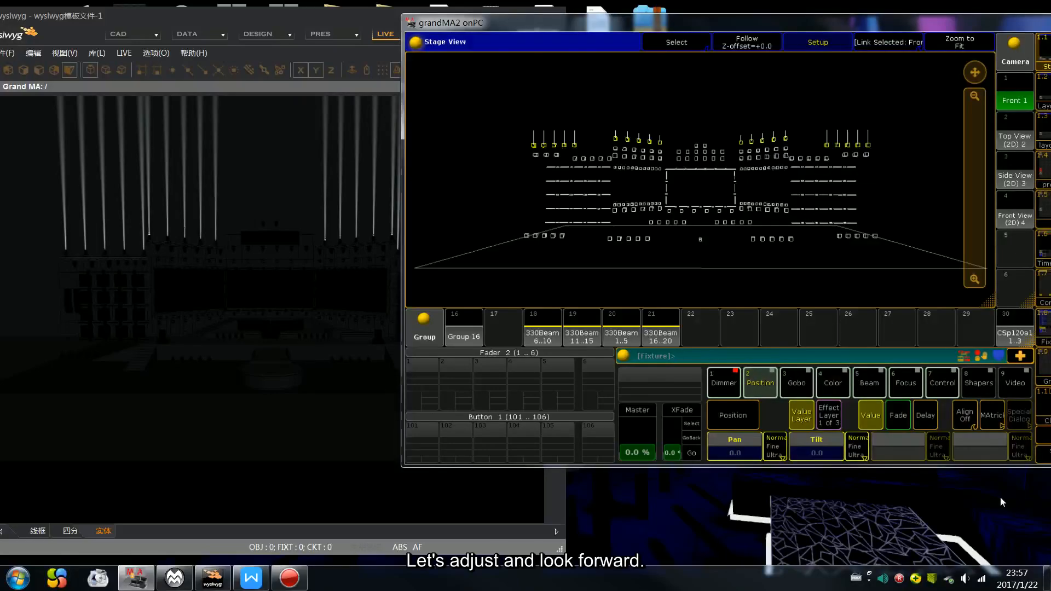
{"action": "scroll", "coordinate": [1000, 497], "scroll_direction": "up", "scroll_amount": 15}
{"action": "scroll", "coordinate": [1000, 497], "scroll_direction": "up", "scroll_amount": 8}
{"action": "scroll", "coordinate": [1000, 497], "scroll_direction": "down", "scroll_amount": 14}
{"action": "scroll", "coordinate": [1000, 497], "scroll_direction": "down", "scroll_amount": 8}
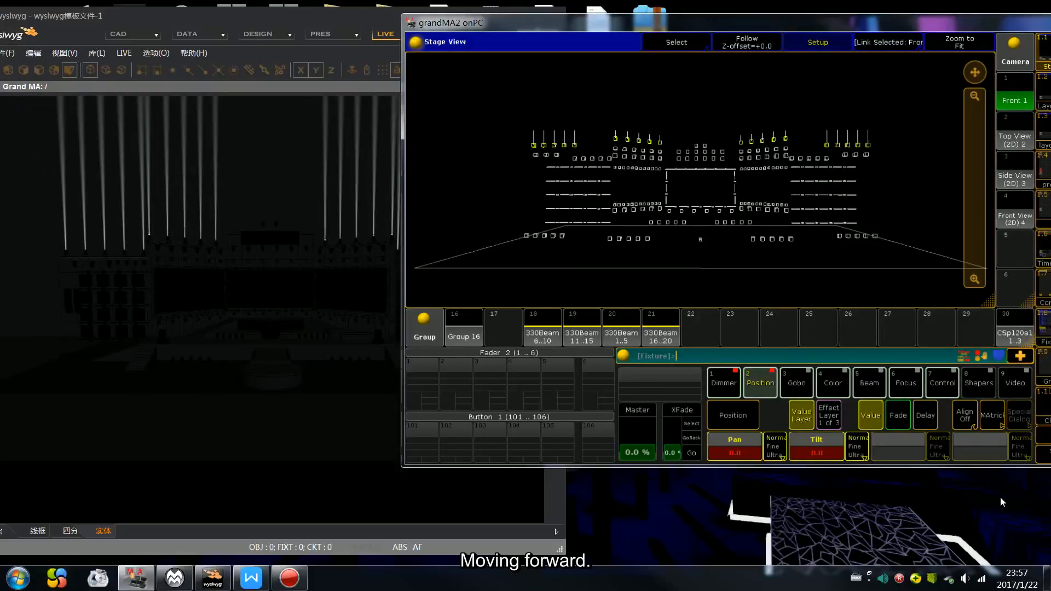
Examine the upward beams from the side camera view and return to the front camera.
{"action": "left_click_drag", "start_coordinate": [980, 74], "coordinate": [981, 92]}
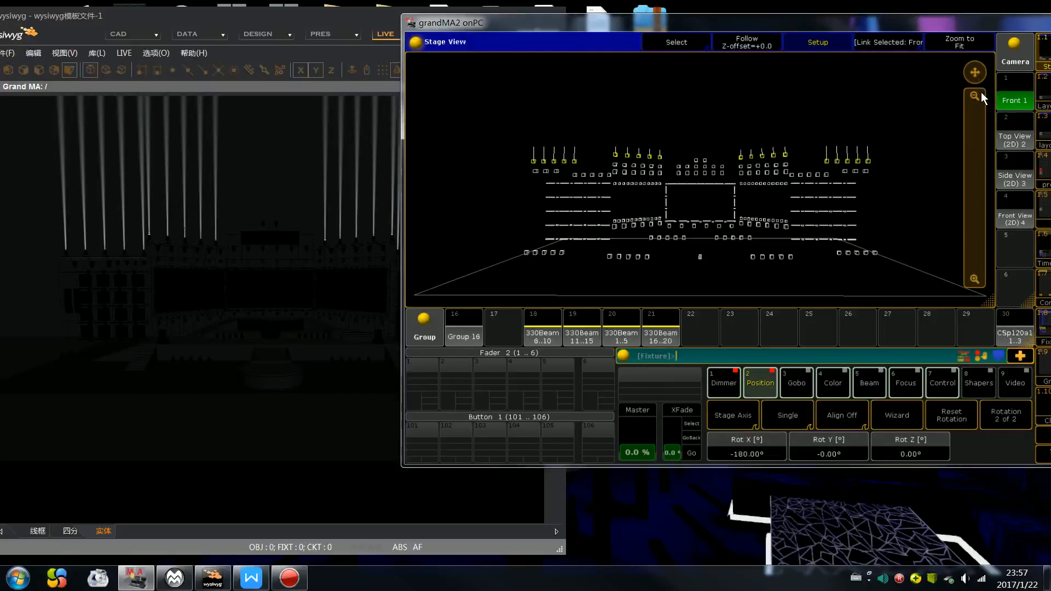
{"action": "left_click", "coordinate": [1013, 138]}
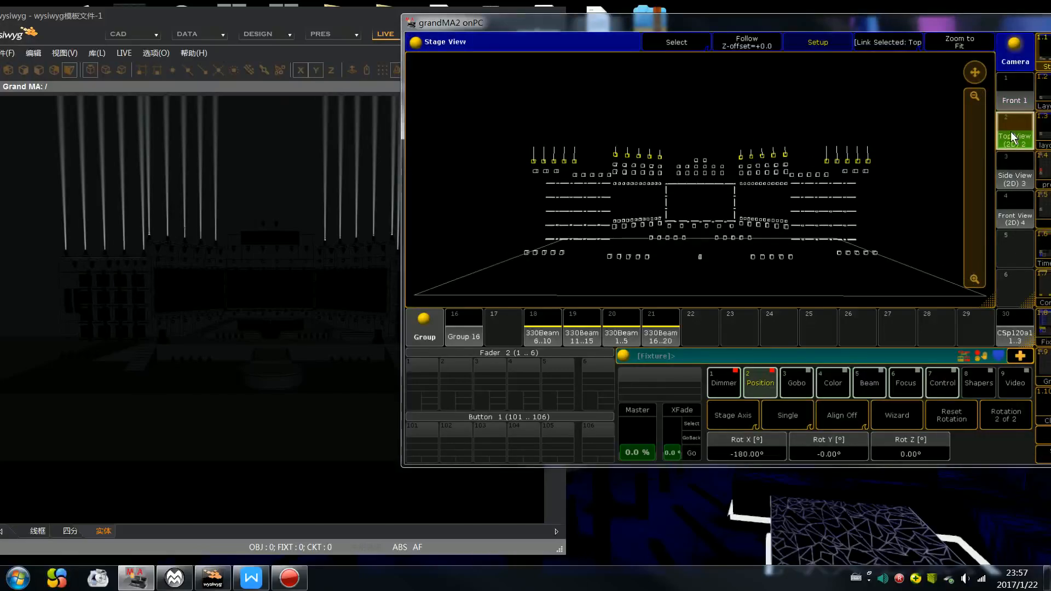
{"action": "left_click", "coordinate": [1007, 163]}
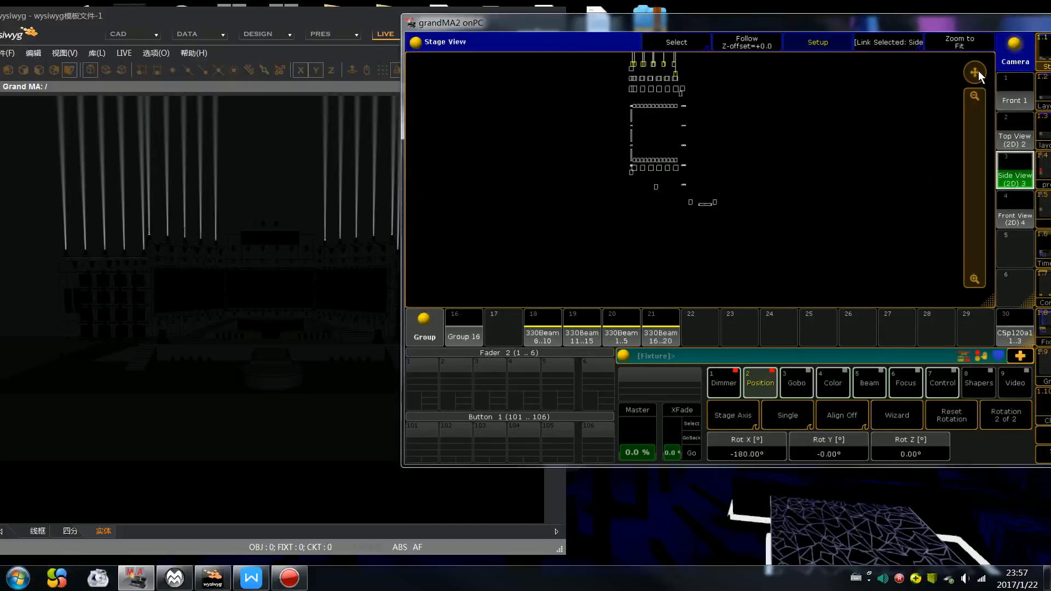
{"action": "left_click_drag", "start_coordinate": [976, 80], "coordinate": [973, 101]}
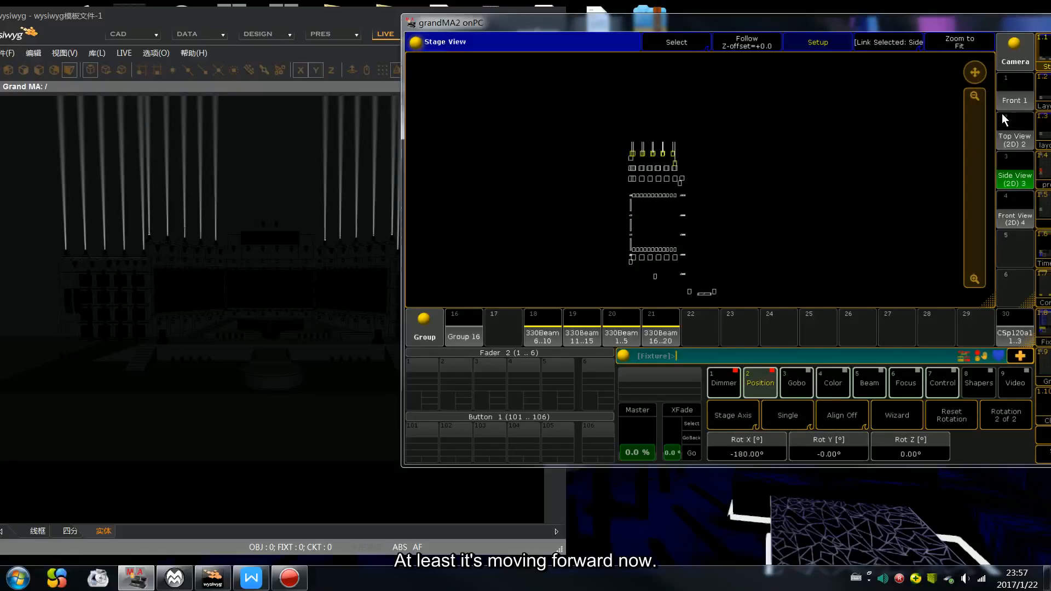
{"action": "left_click", "coordinate": [1011, 101]}
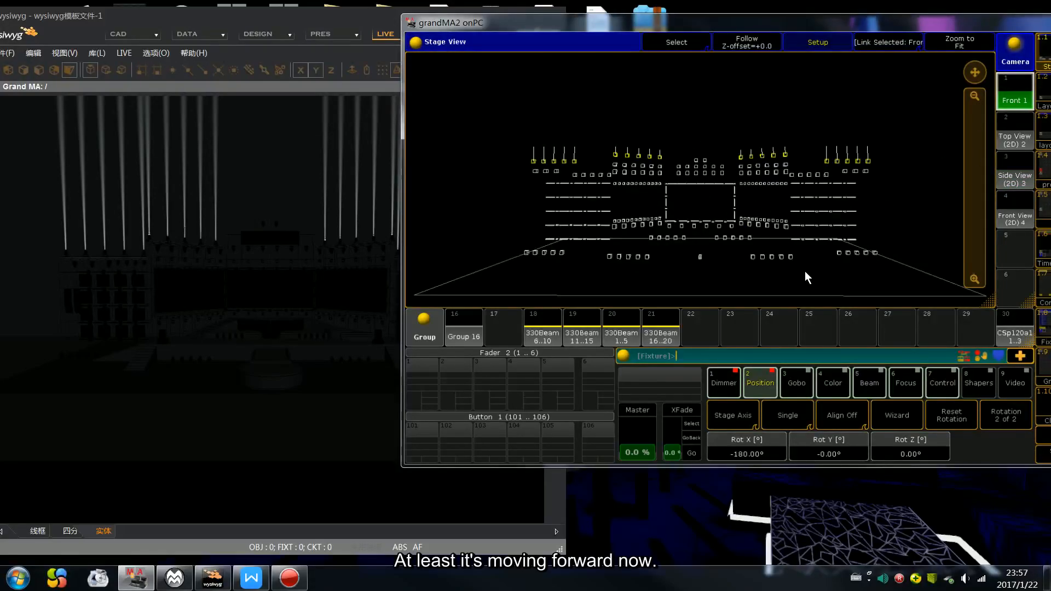
Tilt the selected groups to about 112.3 and compare their beam directions from the top camera view.
{"action": "left_click", "coordinate": [767, 394]}
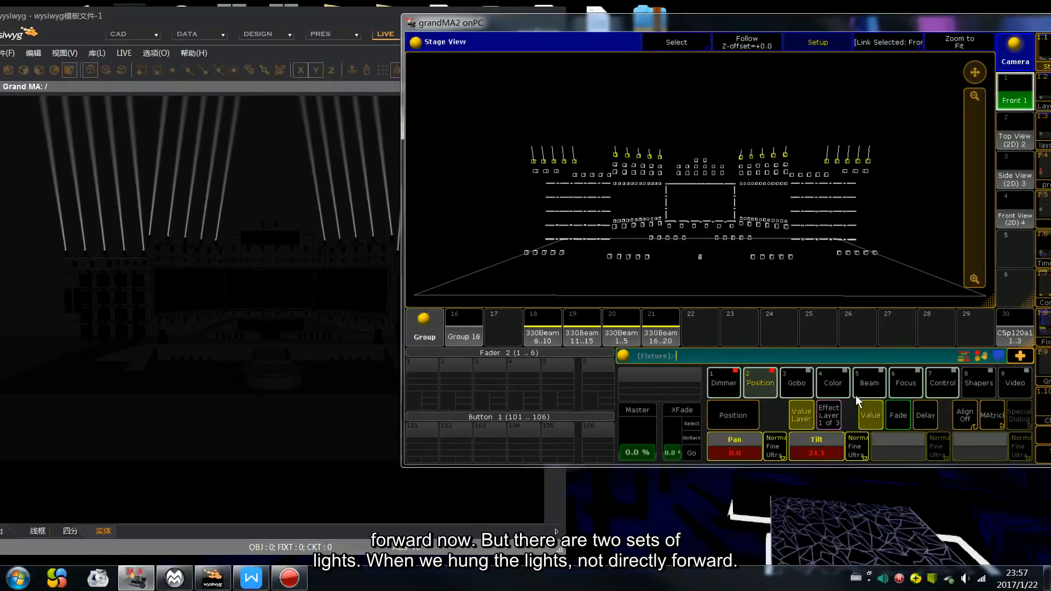
{"action": "scroll", "coordinate": [856, 395], "scroll_direction": "up", "scroll_amount": 15}
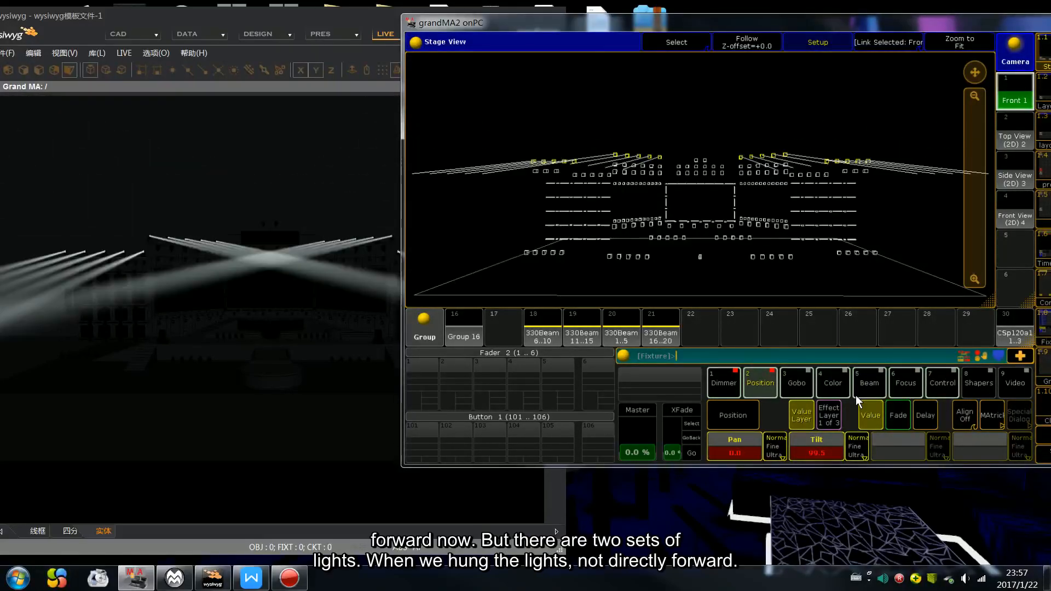
{"action": "scroll", "coordinate": [855, 396], "scroll_direction": "up", "scroll_amount": 2}
{"action": "scroll", "coordinate": [855, 395], "scroll_direction": "up", "scroll_amount": 2}
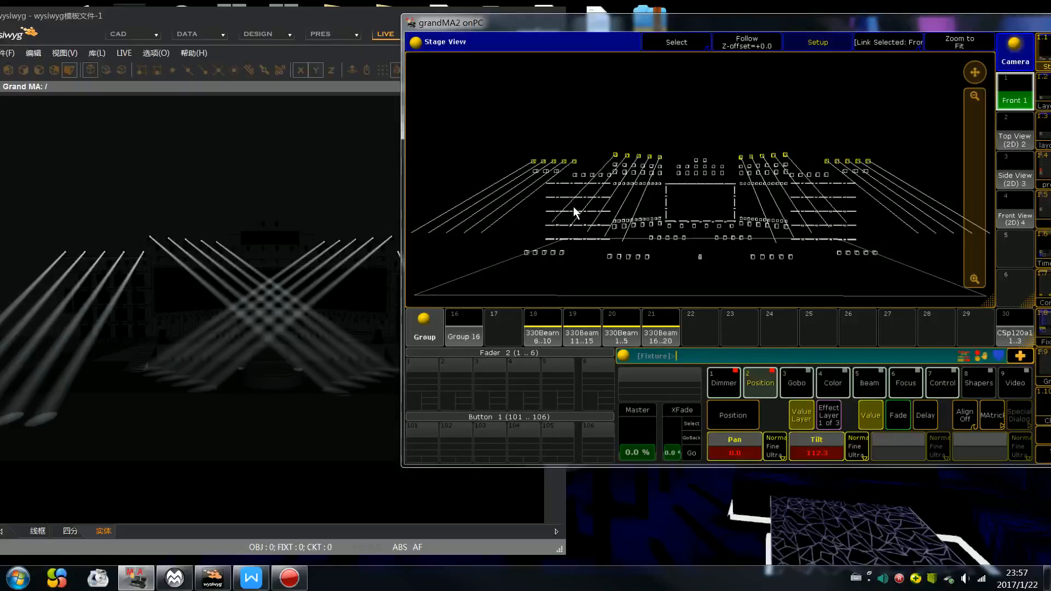
{"action": "left_click_drag", "start_coordinate": [871, 28], "coordinate": [846, 28]}
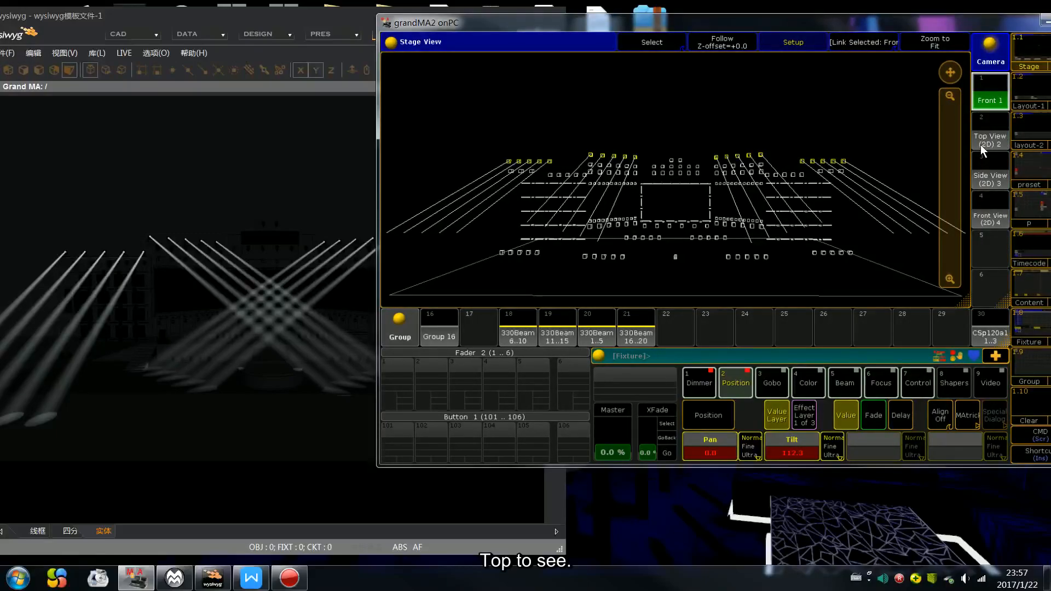
{"action": "left_click", "coordinate": [990, 140]}
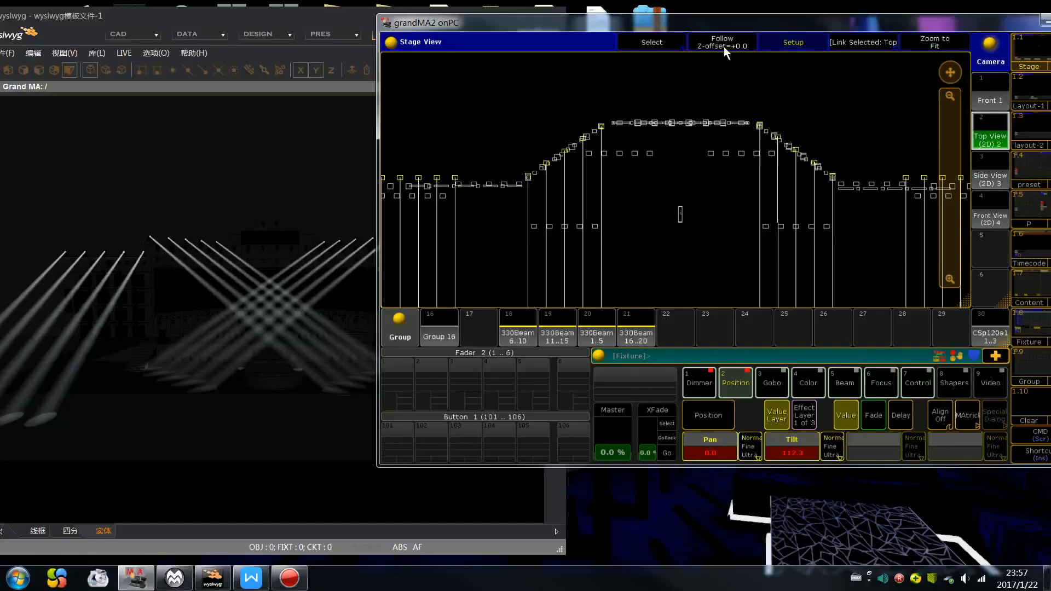
Restore the cleared programmer values with Oops and close the command overlay.
{"action": "left_click_drag", "start_coordinate": [948, 159], "coordinate": [950, 106]}
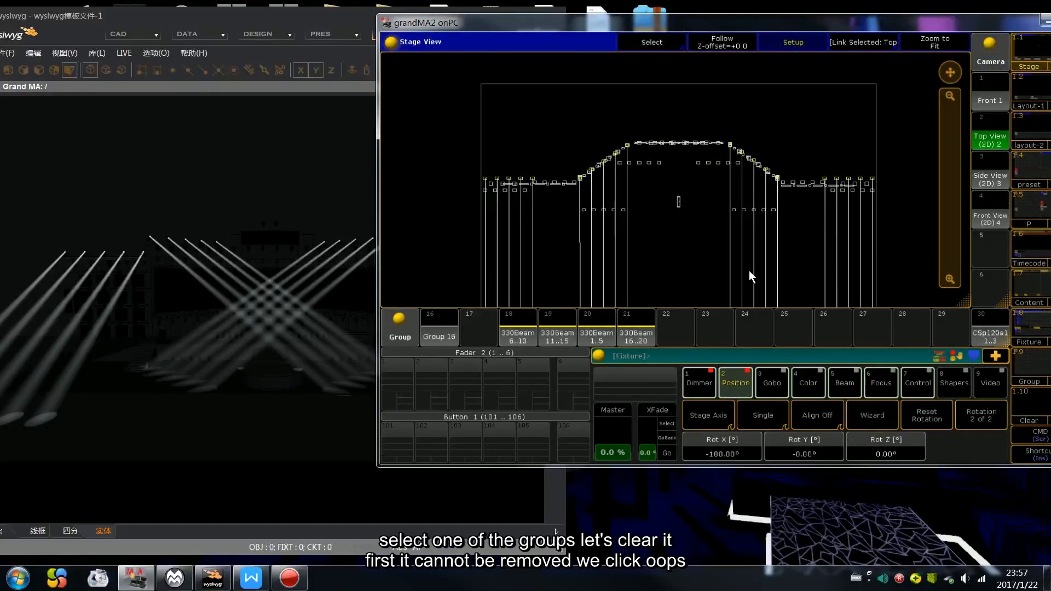
{"action": "left_click", "coordinate": [525, 328]}
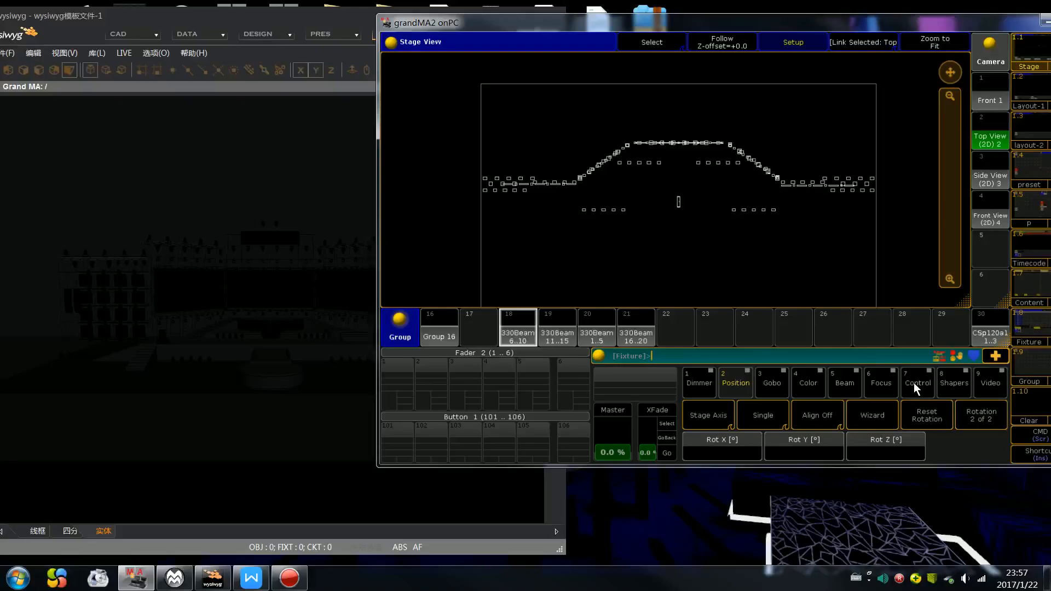
{"action": "left_click", "coordinate": [827, 359]}
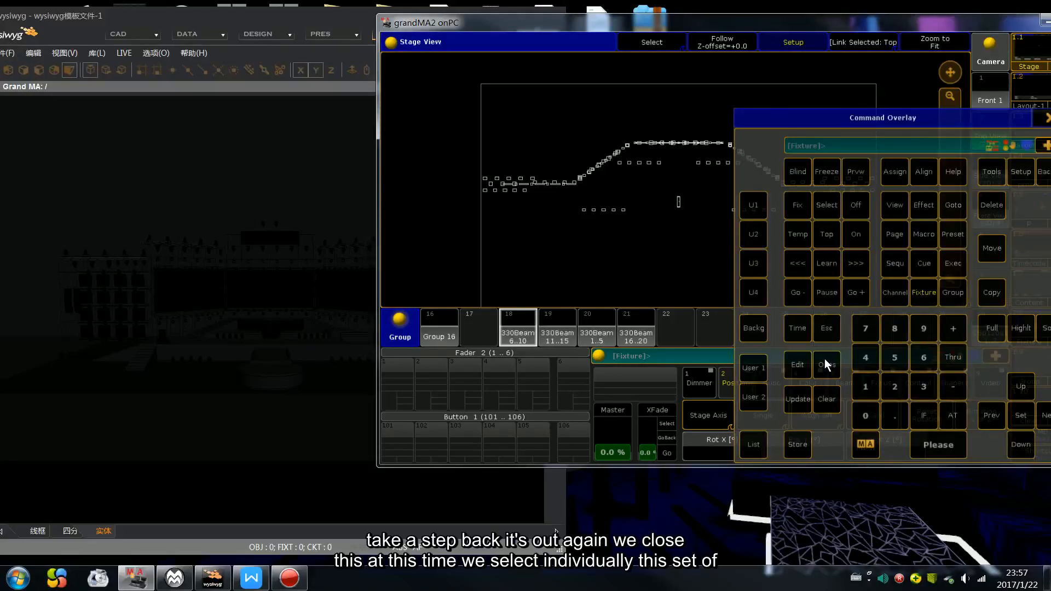
{"action": "left_click", "coordinate": [826, 363]}
{"action": "left_click", "coordinate": [676, 264]}
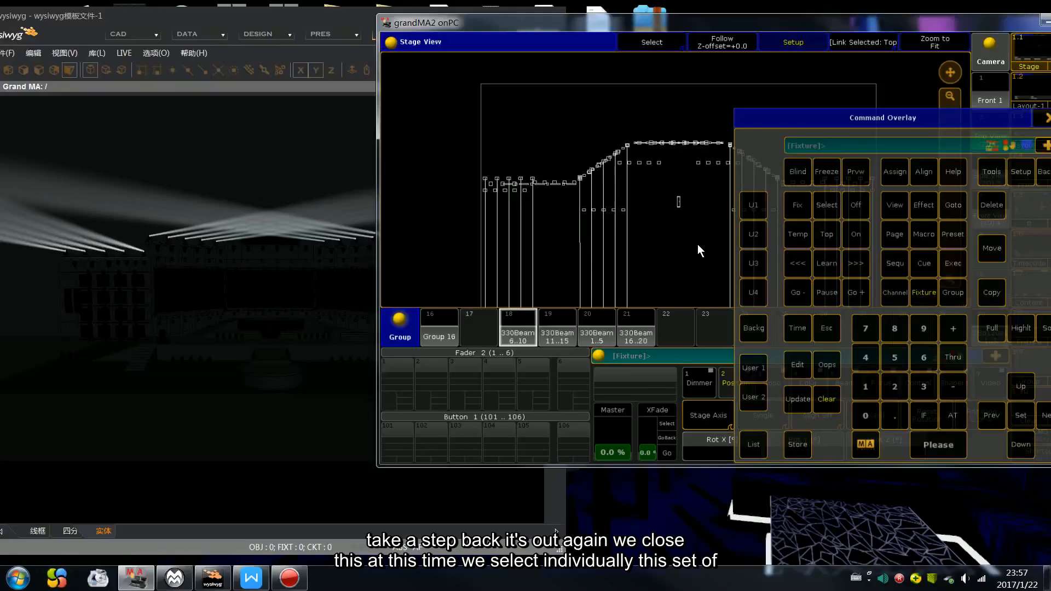
{"action": "left_click", "coordinate": [1044, 120]}
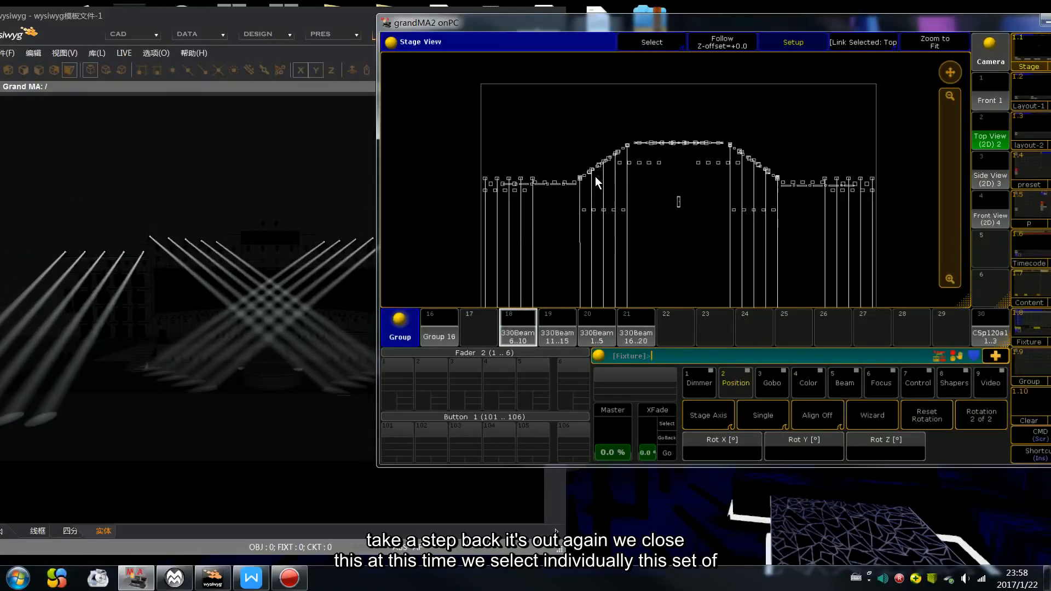
Select the 330Beam 6..10 group and try rotating it about the Y axis to -89° in the top camera view.
{"action": "left_click", "coordinate": [522, 331]}
{"action": "mouse_move", "coordinate": [948, 150]}
{"action": "left_mouse_down"}
{"action": "mouse_move", "coordinate": [958, 224]}
{"action": "mouse_move", "coordinate": [959, 143]}
{"action": "left_mouse_up"}
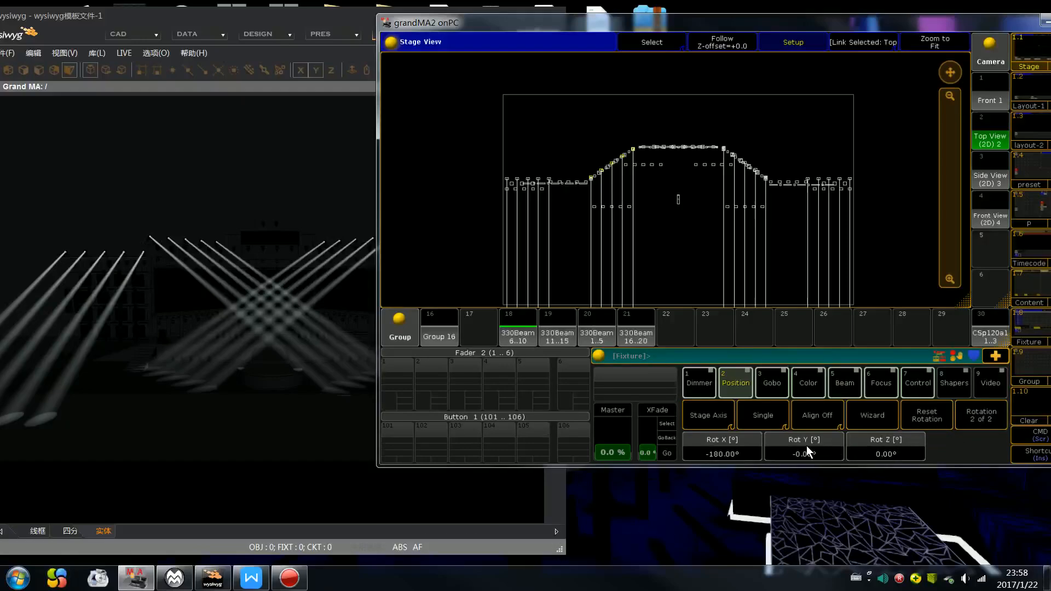
{"action": "scroll", "coordinate": [816, 445], "scroll_direction": "down", "scroll_amount": 10}
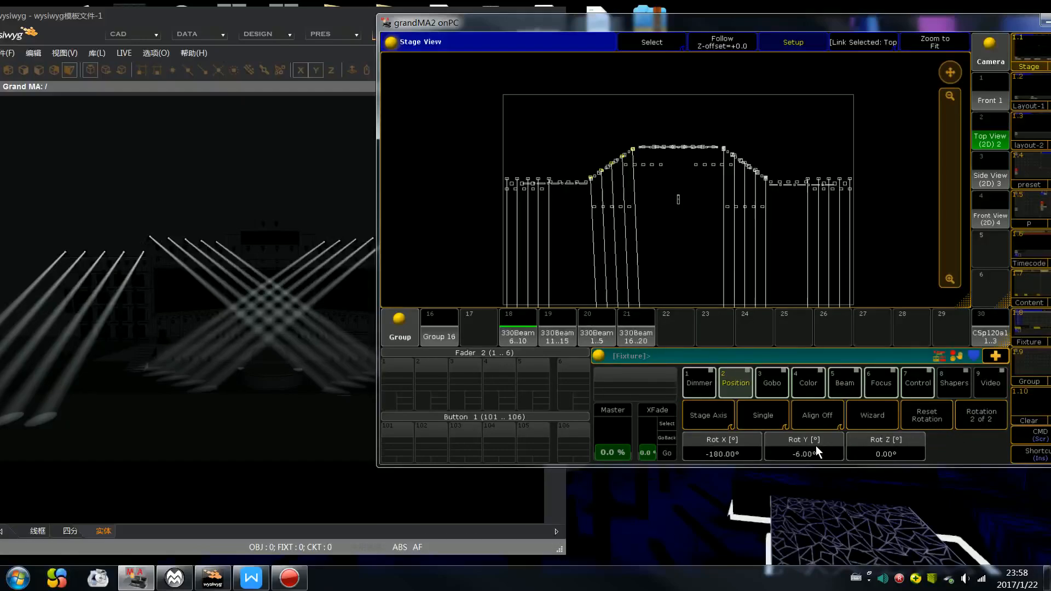
{"action": "scroll", "coordinate": [816, 445], "scroll_direction": "down", "scroll_amount": 4}
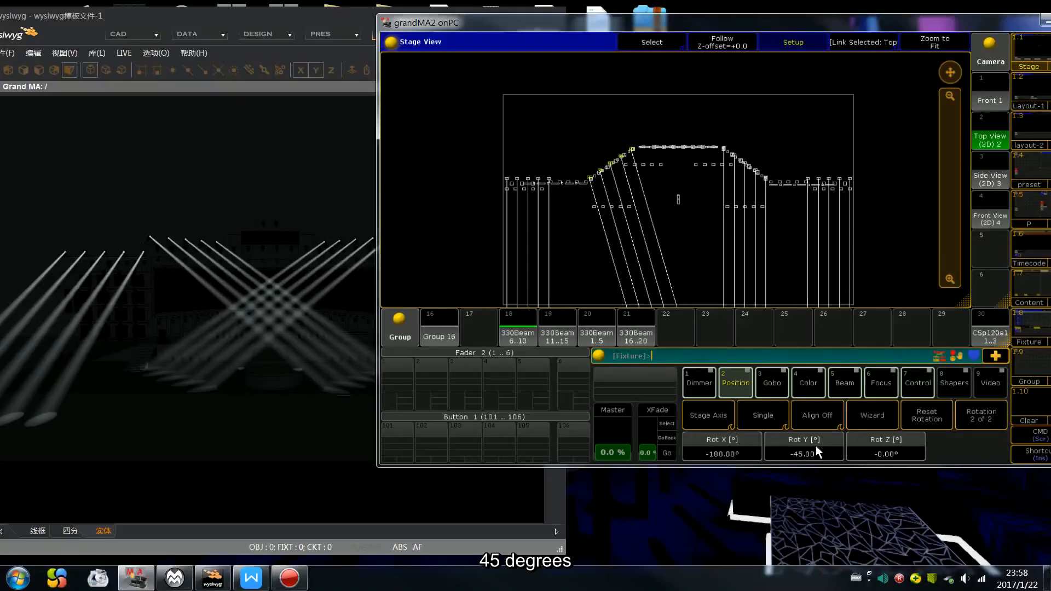
{"action": "scroll", "coordinate": [816, 446], "scroll_direction": "up", "scroll_amount": 1}
{"action": "scroll", "coordinate": [815, 446], "scroll_direction": "down", "scroll_amount": 3}
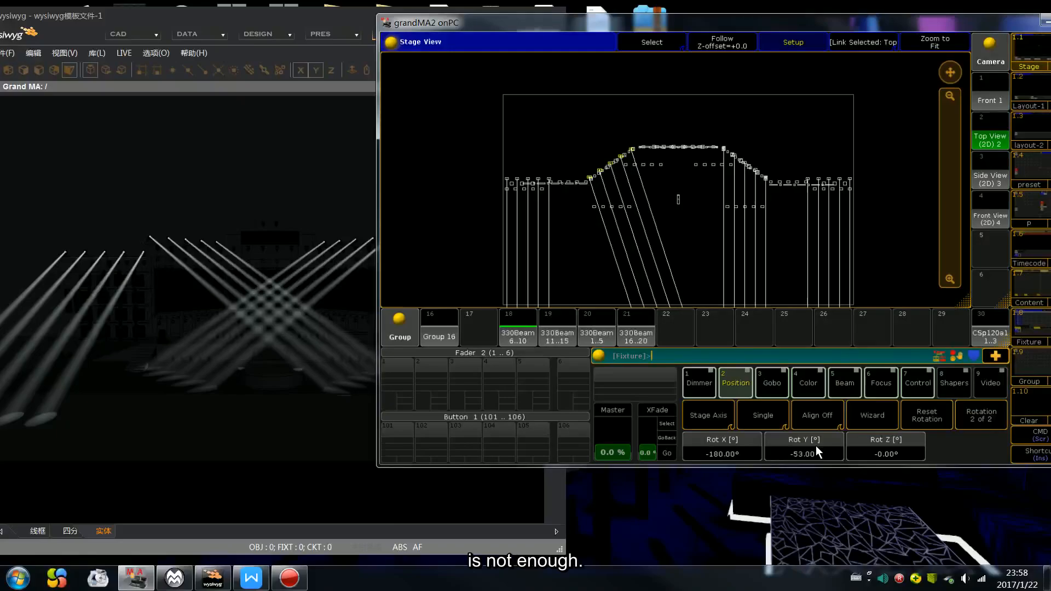
{"action": "left_click_drag", "start_coordinate": [953, 149], "coordinate": [967, 239]}
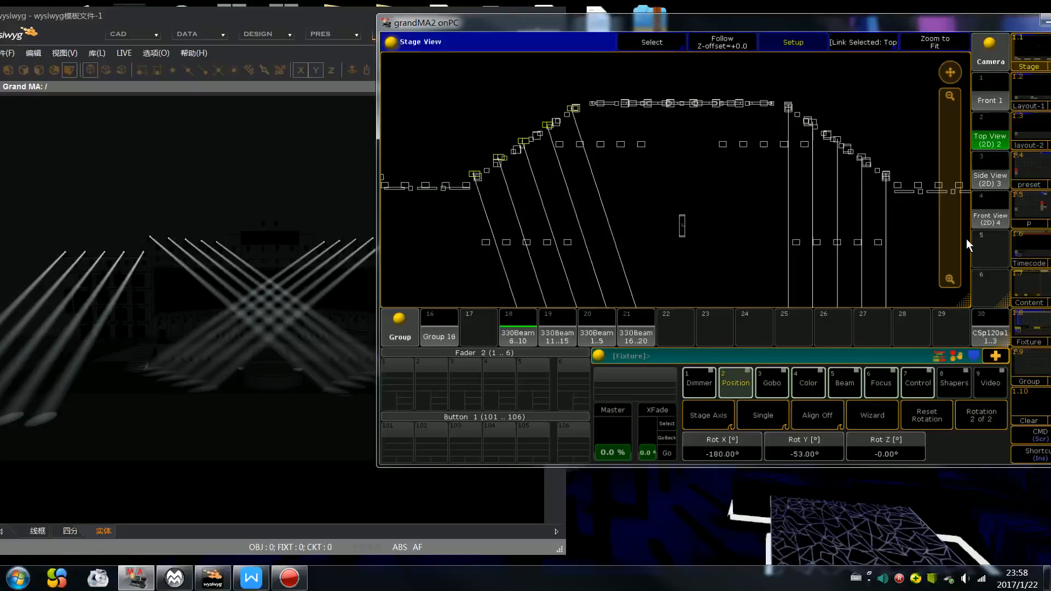
{"action": "scroll", "coordinate": [967, 239], "scroll_direction": "down", "scroll_amount": 11}
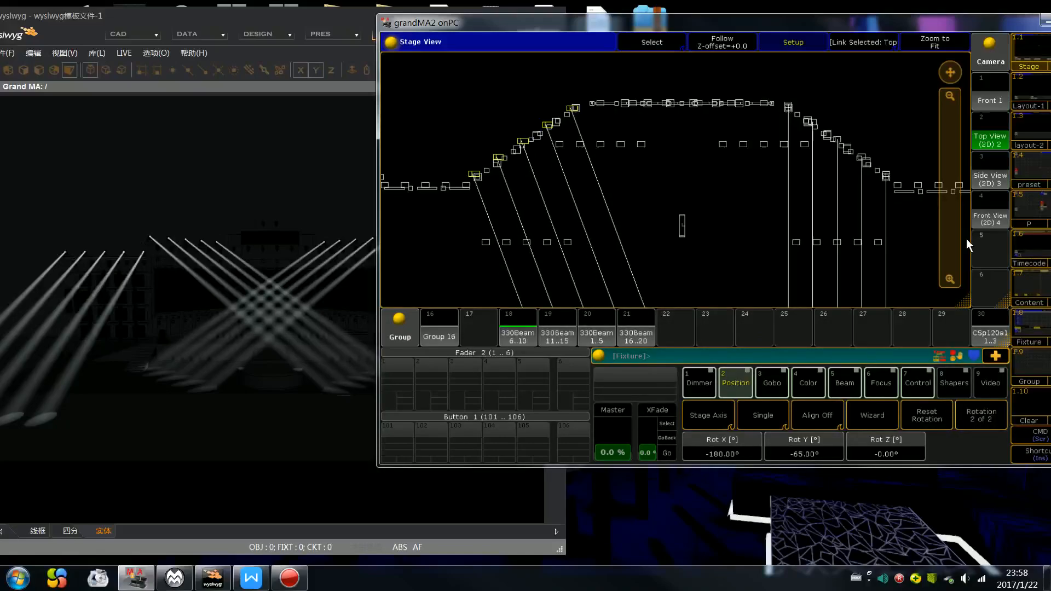
{"action": "scroll", "coordinate": [967, 239], "scroll_direction": "down", "scroll_amount": 3}
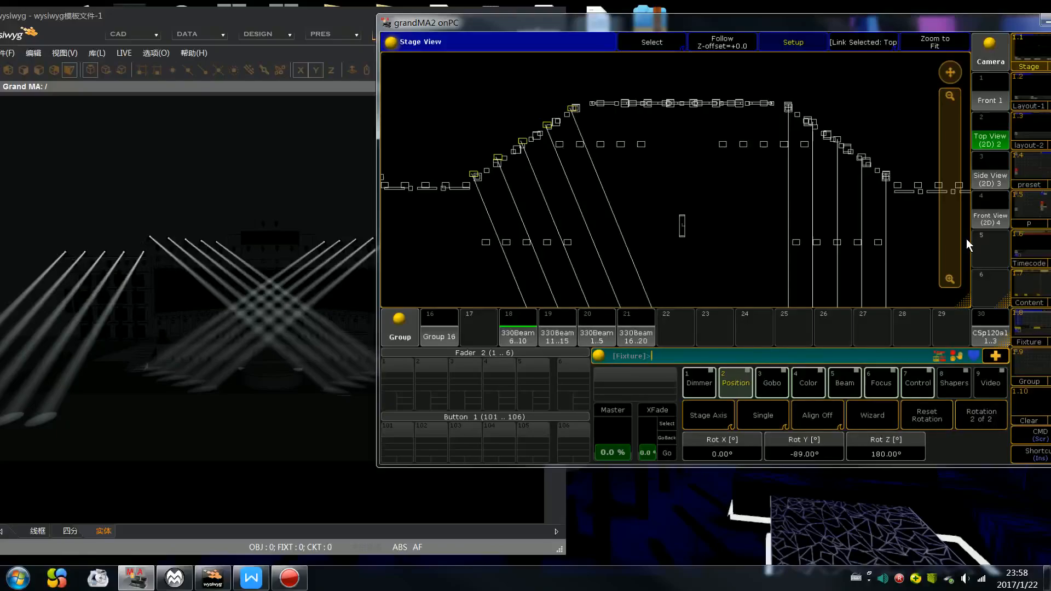
Undo the Y-axis rotations of the 330Beam 6..10 group.
{"action": "key", "text": "BackSpace"}
{"action": "key", "text": "BackSpace"}
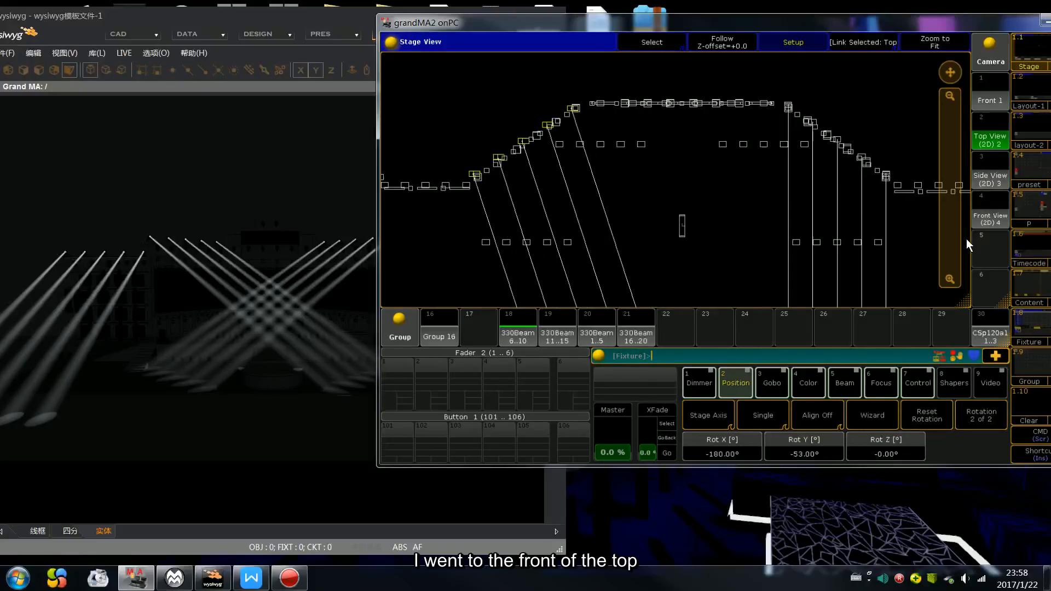
{"action": "key", "text": "BackSpace"}
{"action": "key", "text": "BackSpace"}
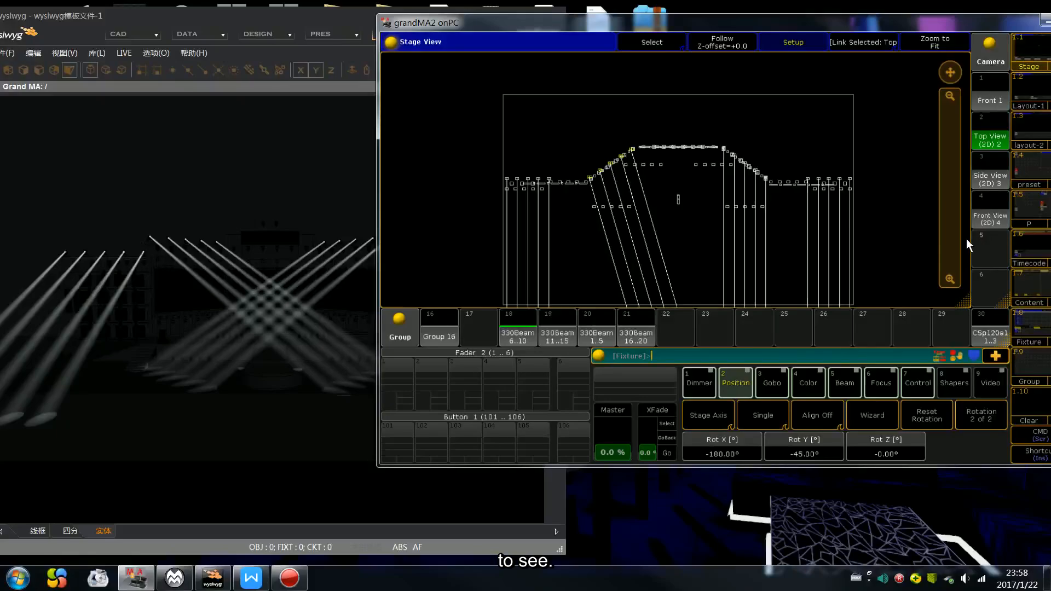
Try small Y-axis rotations from the front camera in Single and Group modes, undoing each and returning to Single mode.
{"action": "left_click", "coordinate": [983, 94]}
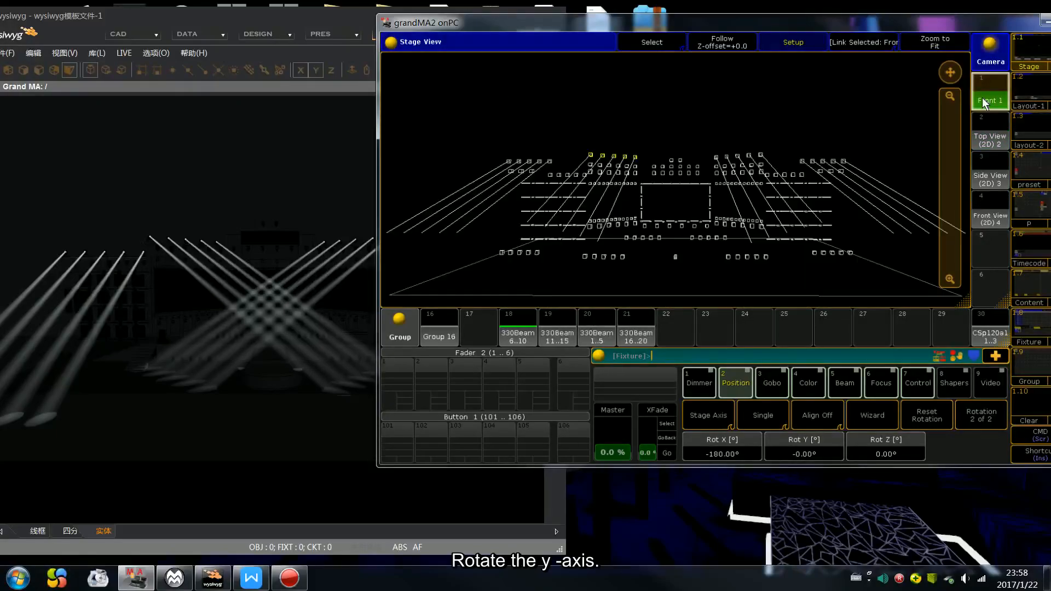
{"action": "scroll", "coordinate": [878, 229], "scroll_direction": "down", "scroll_amount": 20}
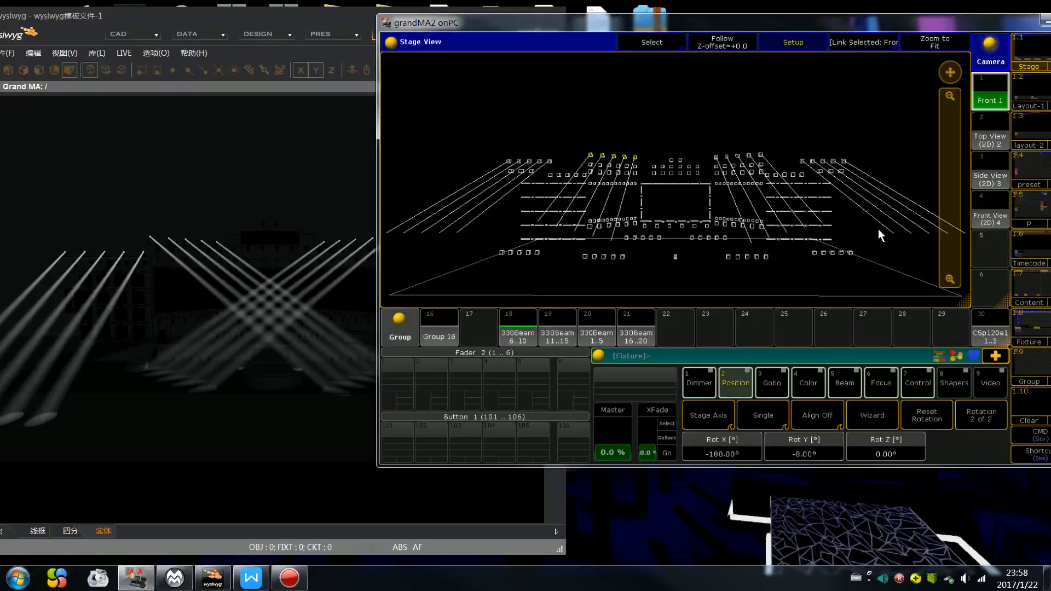
{"action": "key", "text": "BackSpace"}
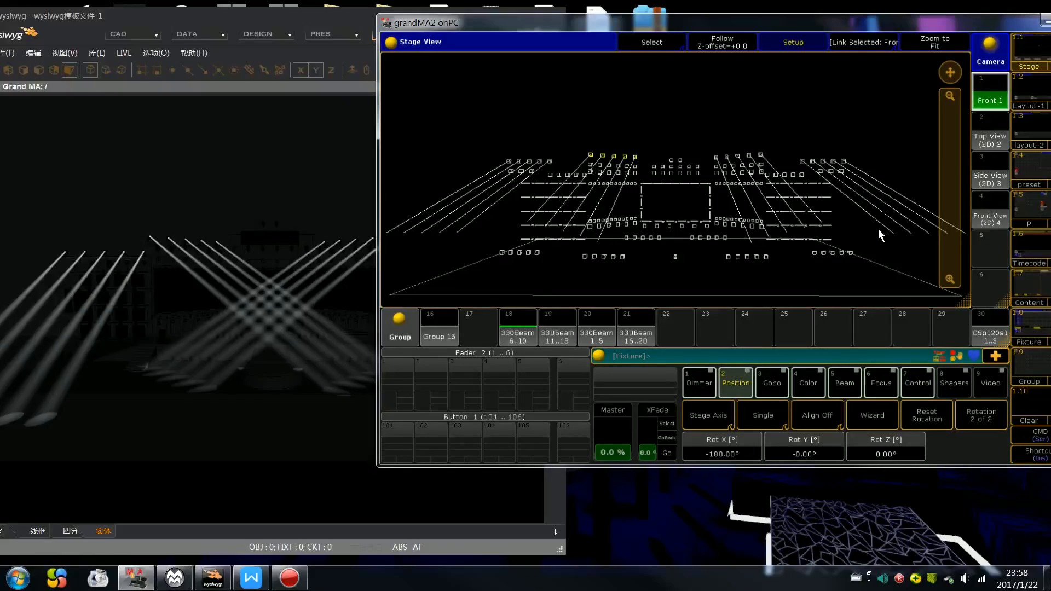
{"action": "left_click", "coordinate": [765, 417]}
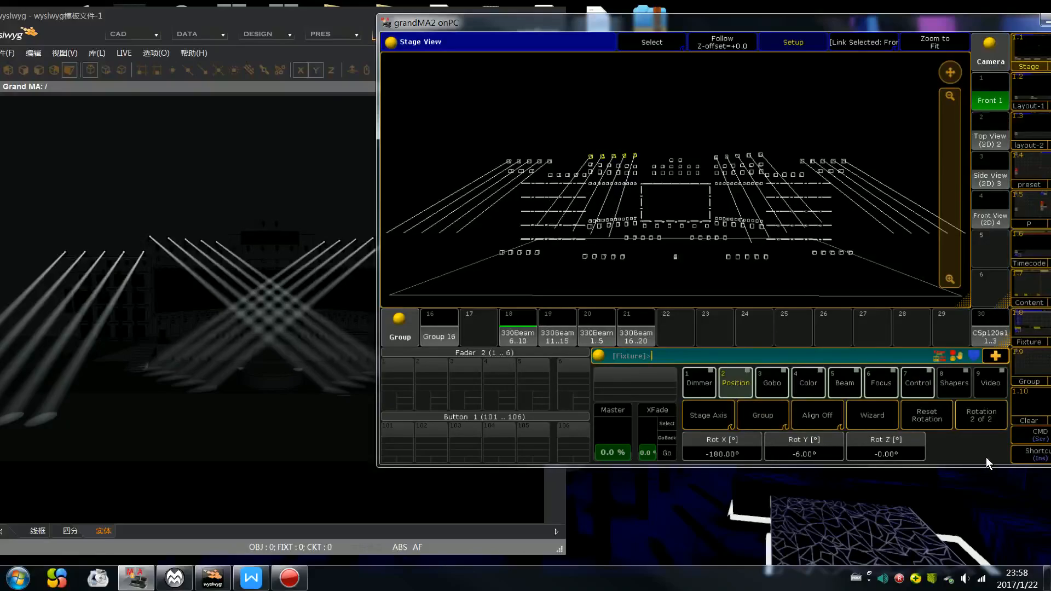
{"action": "left_click", "coordinate": [774, 416]}
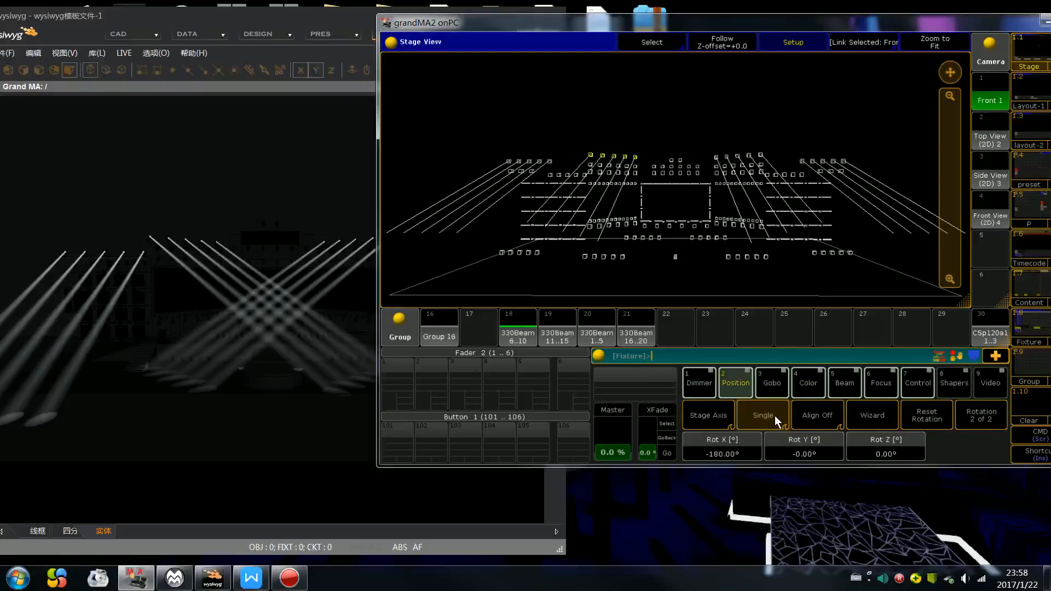
Rotate the 330Beam 6..10 group to 45° about the Z axis, checking the beams in the top camera view.
{"action": "scroll", "coordinate": [790, 428], "scroll_direction": "down", "scroll_amount": 4}
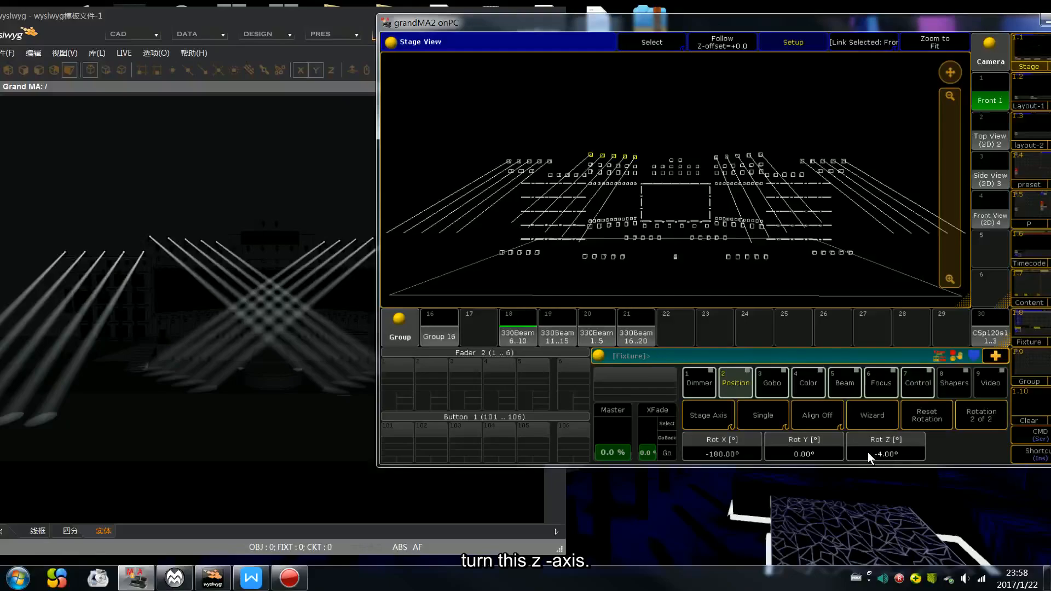
{"action": "left_click", "coordinate": [995, 134]}
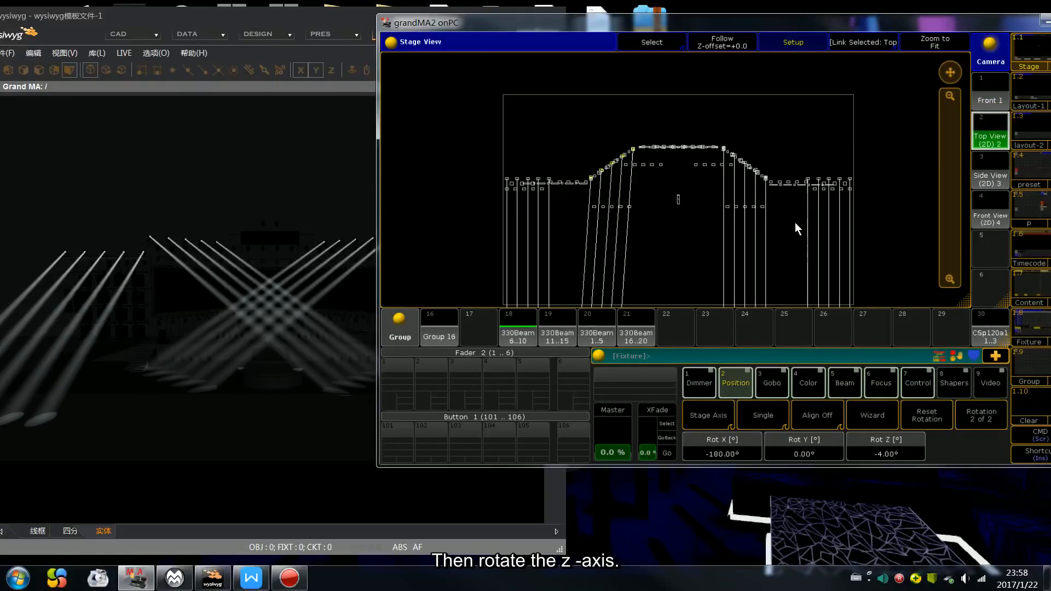
{"action": "scroll", "coordinate": [794, 221], "scroll_direction": "down", "scroll_amount": 3}
{"action": "scroll", "coordinate": [793, 221], "scroll_direction": "up", "scroll_amount": 20}
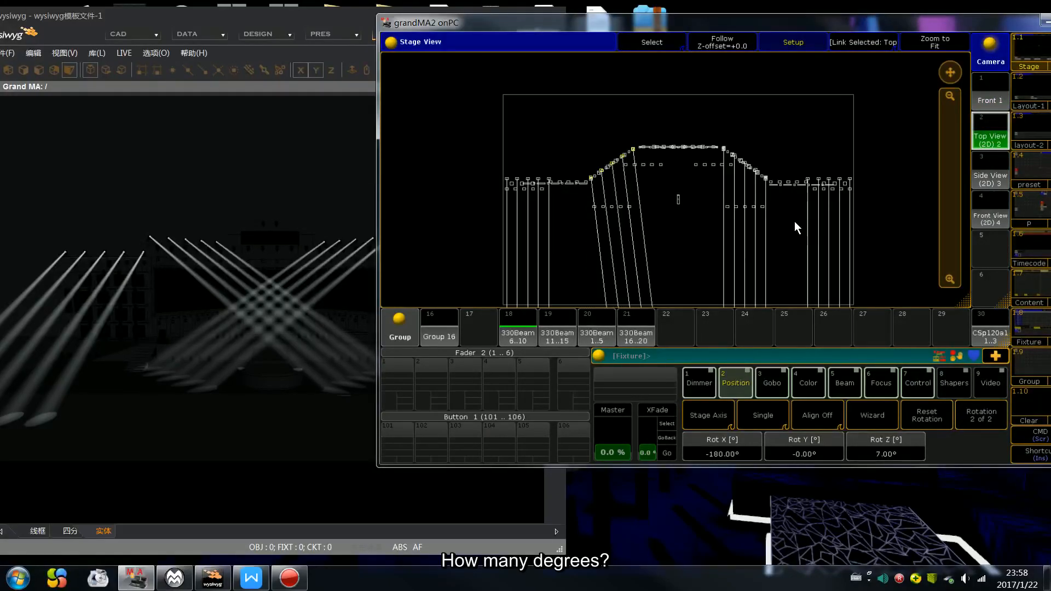
{"action": "scroll", "coordinate": [794, 221], "scroll_direction": "up", "scroll_amount": 20}
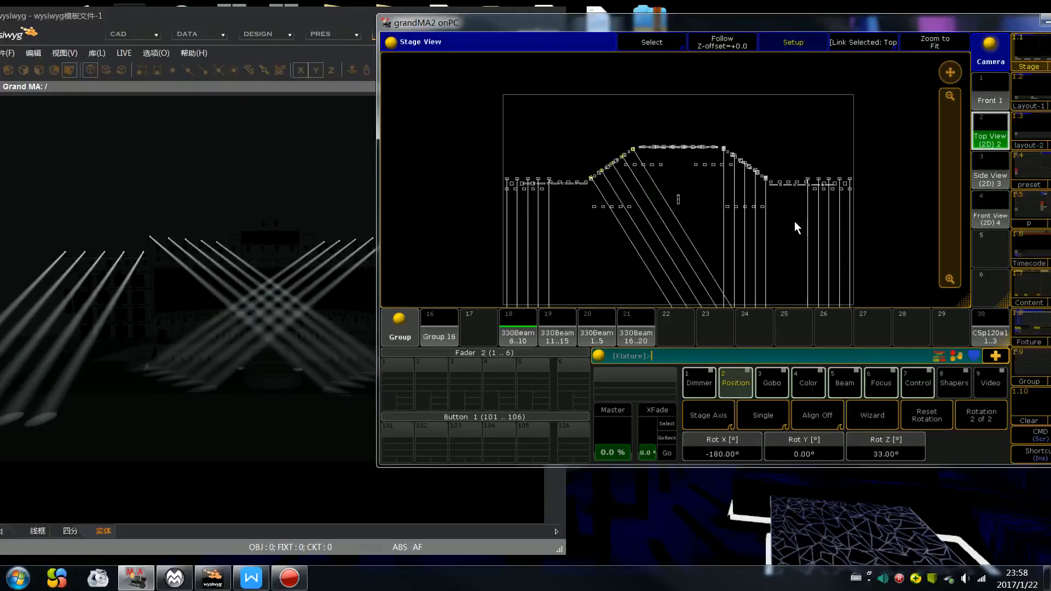
{"action": "scroll", "coordinate": [793, 221], "scroll_direction": "up", "scroll_amount": 7}
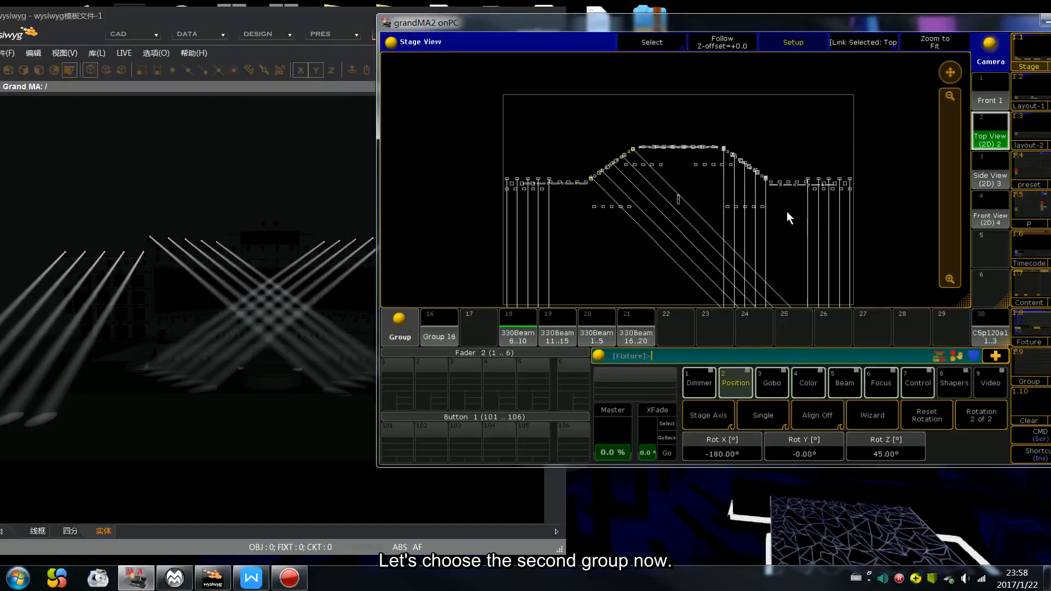
Select the 330Beam 11..15 group and rotate it to -45° about the Z axis.
{"action": "left_click", "coordinate": [563, 337]}
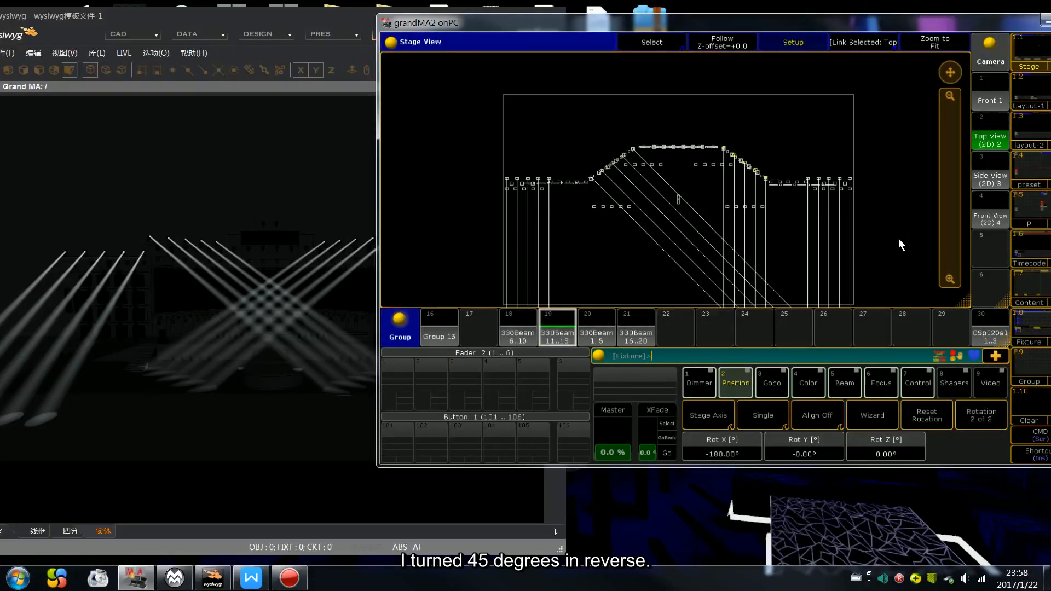
{"action": "scroll", "coordinate": [898, 238], "scroll_direction": "up", "scroll_amount": 6}
{"action": "scroll", "coordinate": [898, 238], "scroll_direction": "down", "scroll_amount": 20}
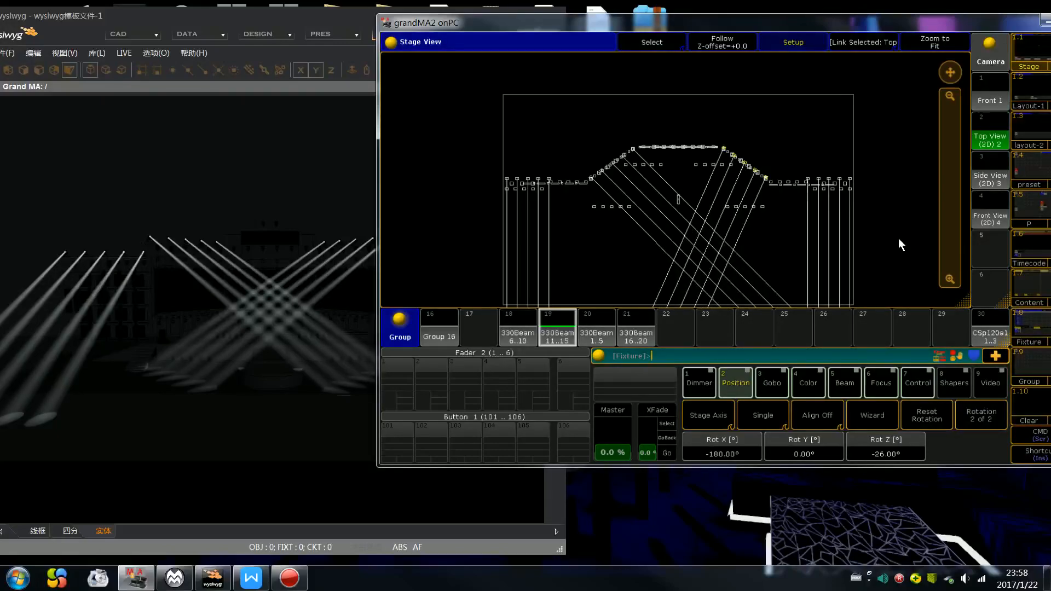
{"action": "scroll", "coordinate": [899, 238], "scroll_direction": "down", "scroll_amount": 1}
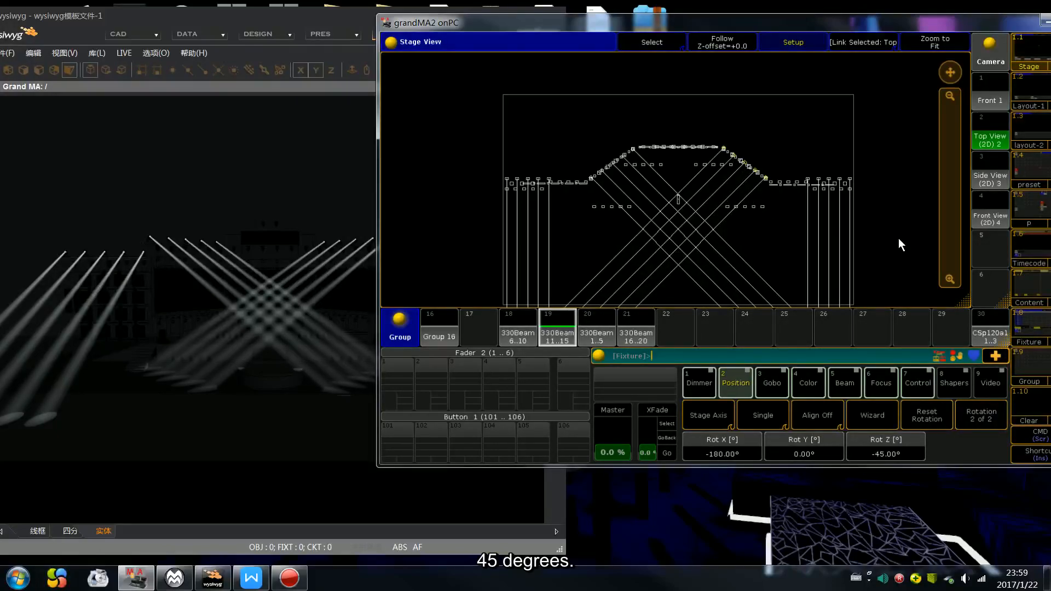
Compare the crossing beams in the front camera view with the wysiwyg visualization.
{"action": "left_click", "coordinate": [997, 91]}
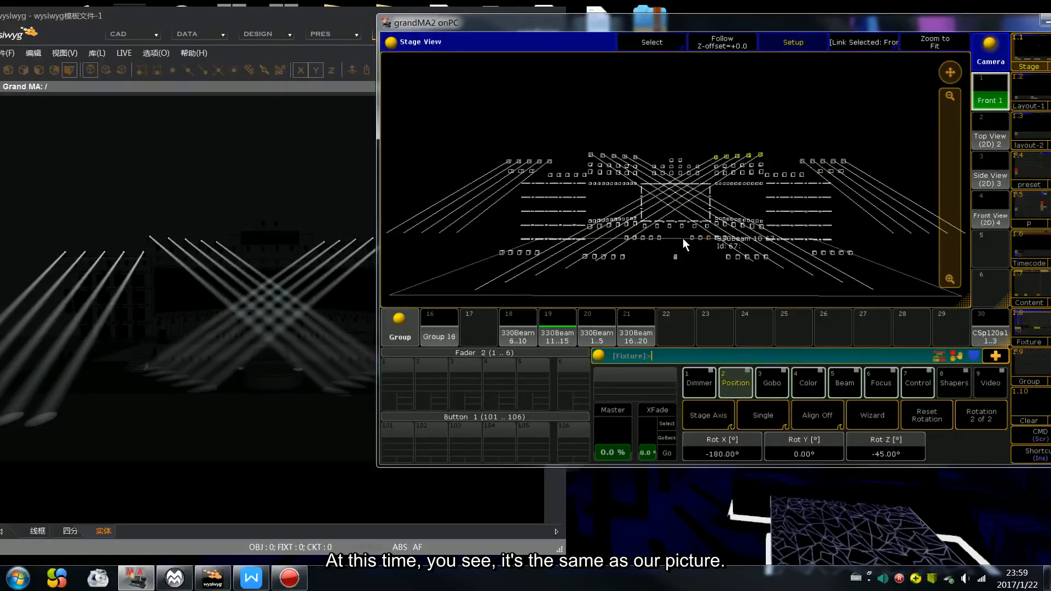
{"action": "left_click", "coordinate": [292, 186]}
{"action": "left_click", "coordinate": [701, 137]}
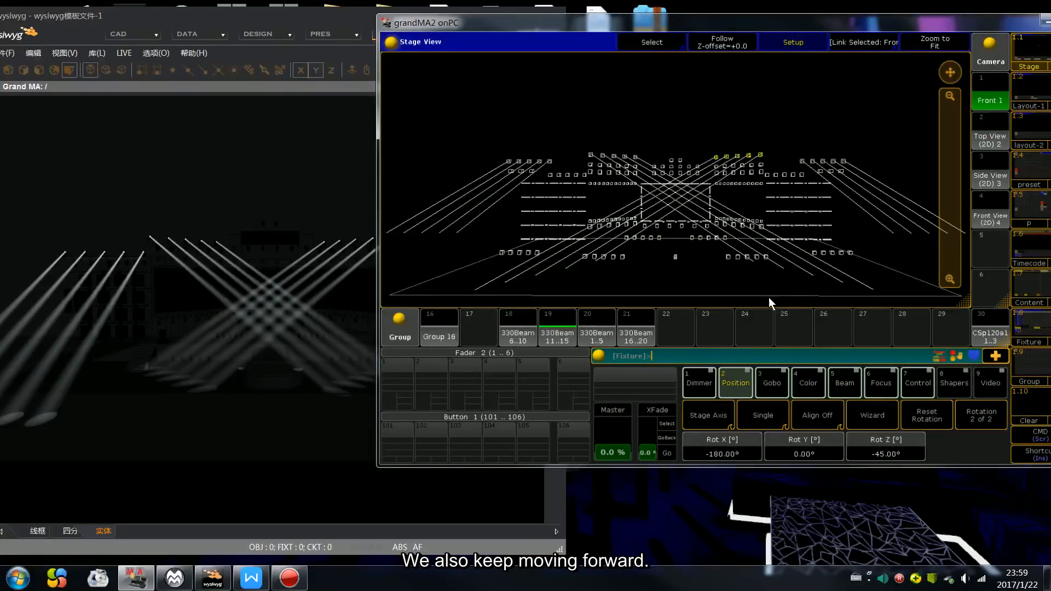
Change the tilt of only the 330Beam 11..15 group and undo that tilt change.
{"action": "left_click", "coordinate": [747, 372]}
{"action": "scroll", "coordinate": [754, 376], "scroll_direction": "up", "scroll_amount": 1}
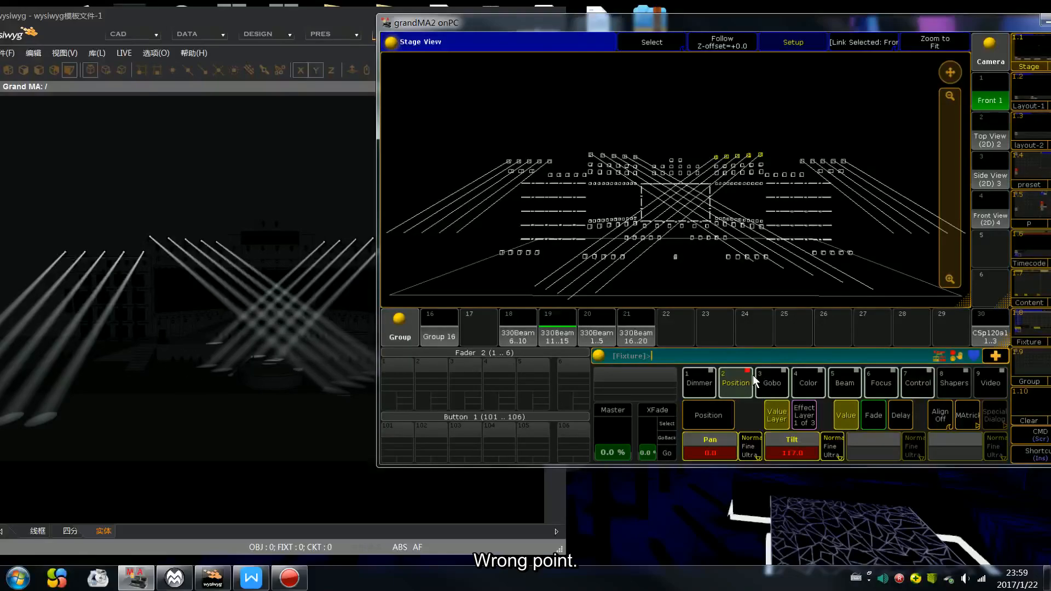
{"action": "key", "text": "ctrl+z"}
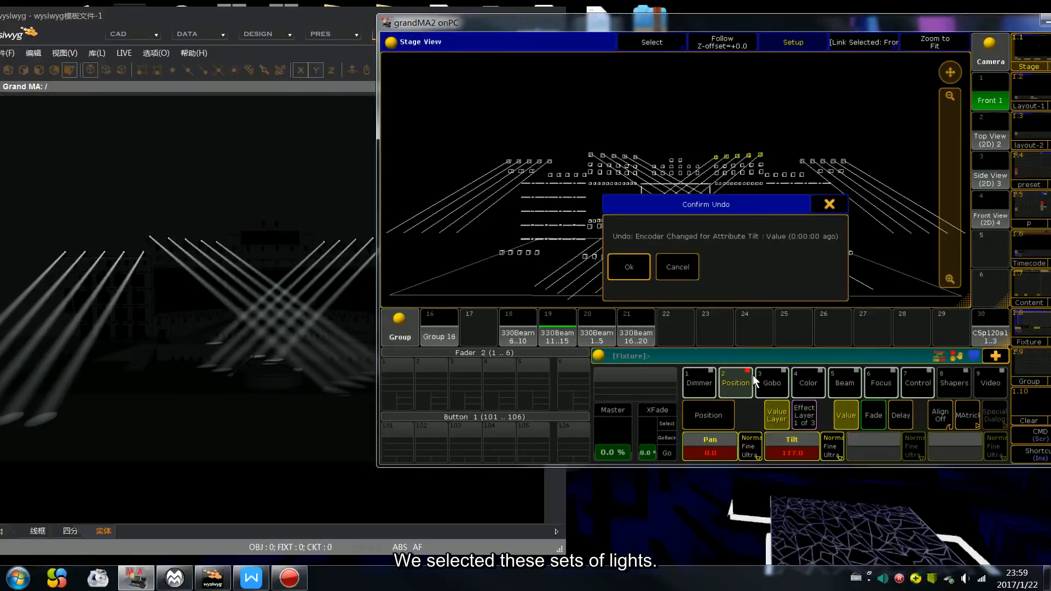
{"action": "key", "text": "Return"}
Select all four 330Beam groups and sweep their tilt backward and forward to compare beam movement in both visualizations.
{"action": "left_click", "coordinate": [528, 330]}
{"action": "left_click", "coordinate": [557, 326]}
{"action": "left_click", "coordinate": [593, 324]}
{"action": "left_click", "coordinate": [635, 324]}
{"action": "scroll", "coordinate": [634, 324], "scroll_direction": "up", "scroll_amount": 2}
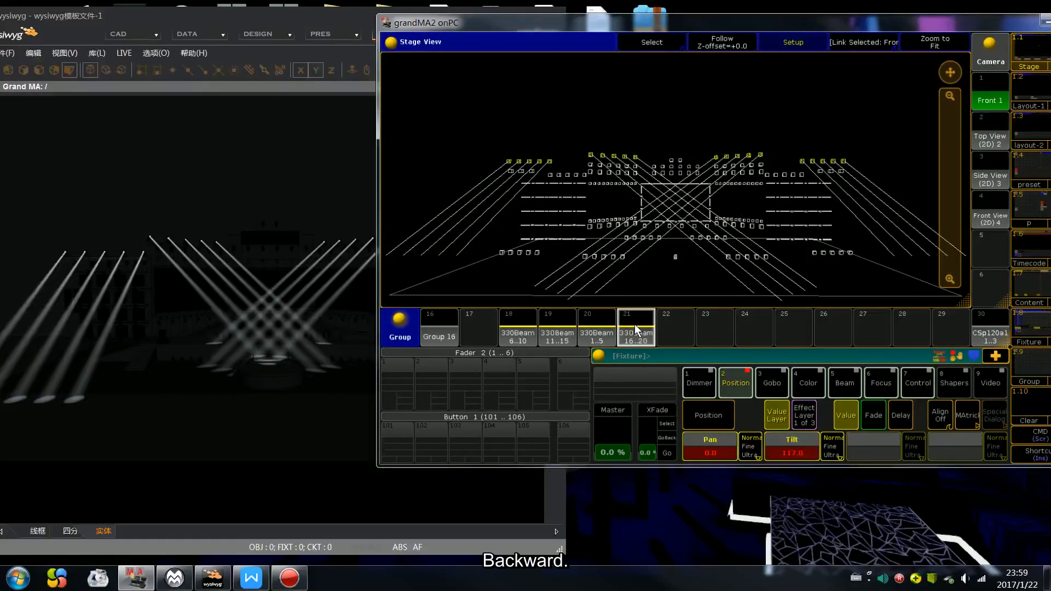
{"action": "scroll", "coordinate": [635, 324], "scroll_direction": "down", "scroll_amount": 15}
{"action": "scroll", "coordinate": [635, 324], "scroll_direction": "down", "scroll_amount": 18}
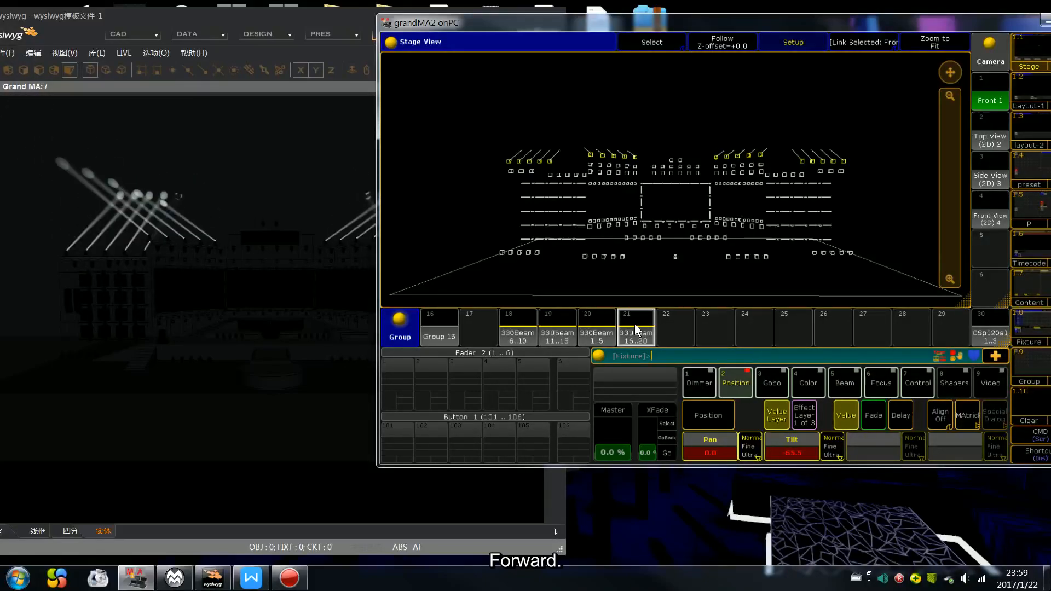
{"action": "scroll", "coordinate": [635, 324], "scroll_direction": "up", "scroll_amount": 10}
{"action": "scroll", "coordinate": [635, 324], "scroll_direction": "up", "scroll_amount": 20}
{"action": "scroll", "coordinate": [635, 324], "scroll_direction": "down", "scroll_amount": 3}
{"action": "scroll", "coordinate": [635, 325], "scroll_direction": "up", "scroll_amount": 8}
{"action": "scroll", "coordinate": [635, 324], "scroll_direction": "down", "scroll_amount": 8}
{"action": "scroll", "coordinate": [635, 324], "scroll_direction": "up", "scroll_amount": 5}
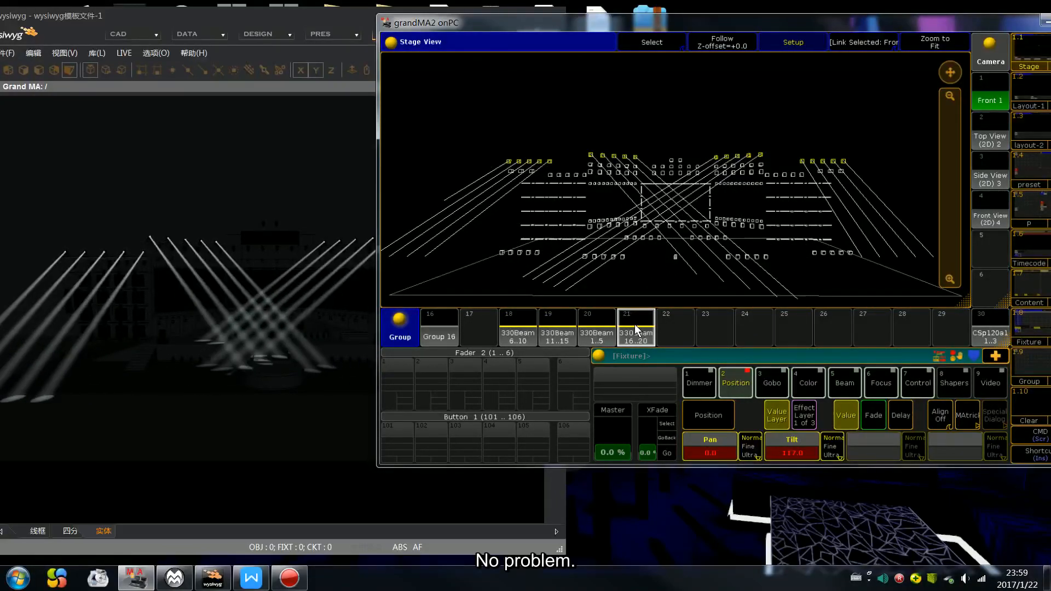
Clear the programmer, releasing the selected beam groups and their active values.
{"action": "key", "text": "c"}
{"action": "key", "text": "c"}
{"action": "key", "text": "c"}
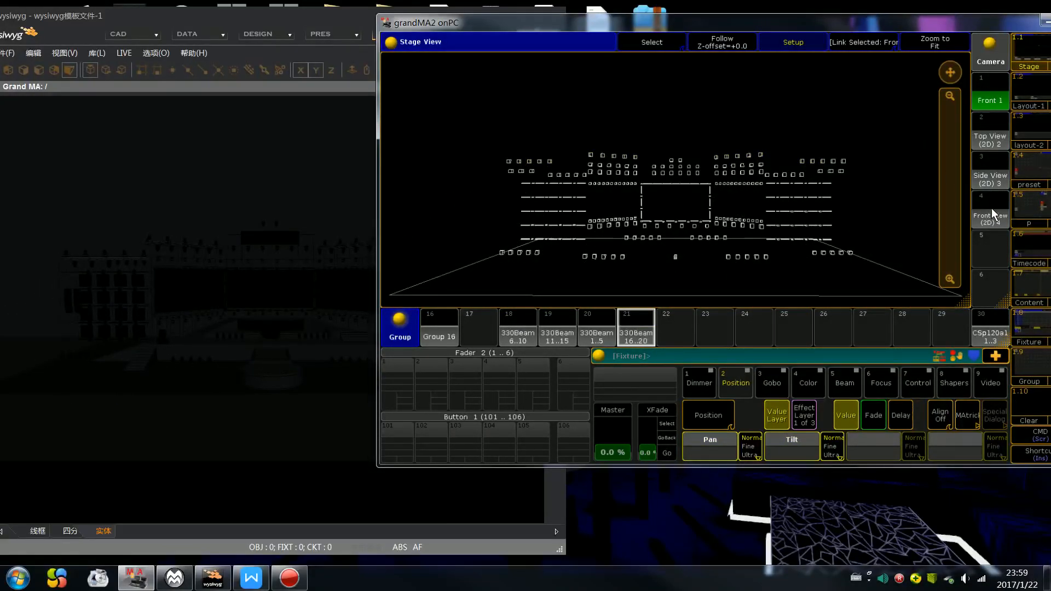
Select the CSp120a1 1..3 and 22..24 groups and bring their dimmers to full intensity.
{"action": "left_click", "coordinate": [982, 323]}
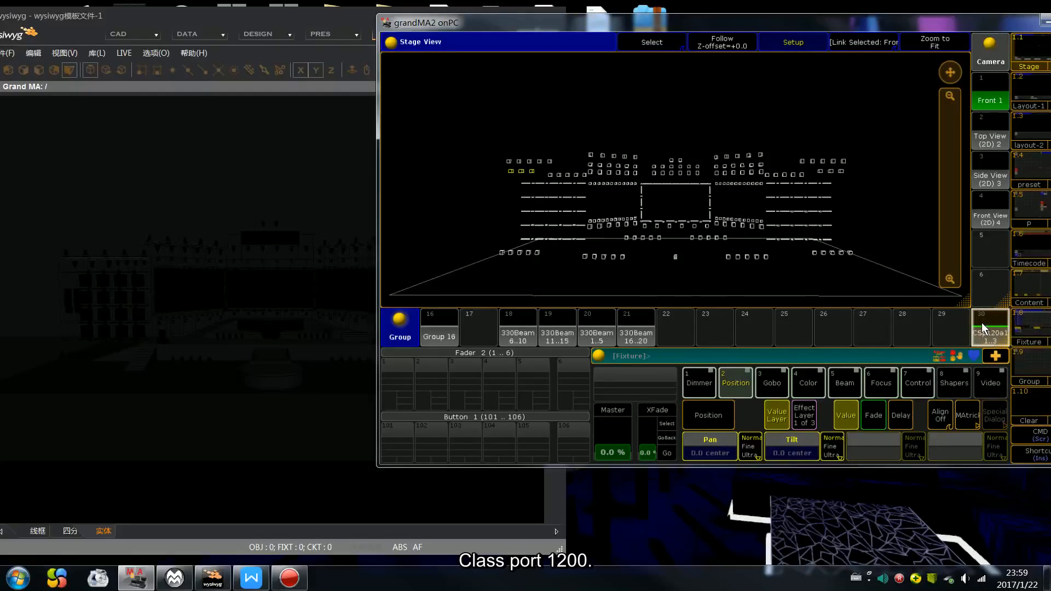
{"action": "scroll", "coordinate": [714, 324], "scroll_direction": "down", "scroll_amount": 1}
{"action": "left_click", "coordinate": [459, 323]}
{"action": "key", "text": "f"}
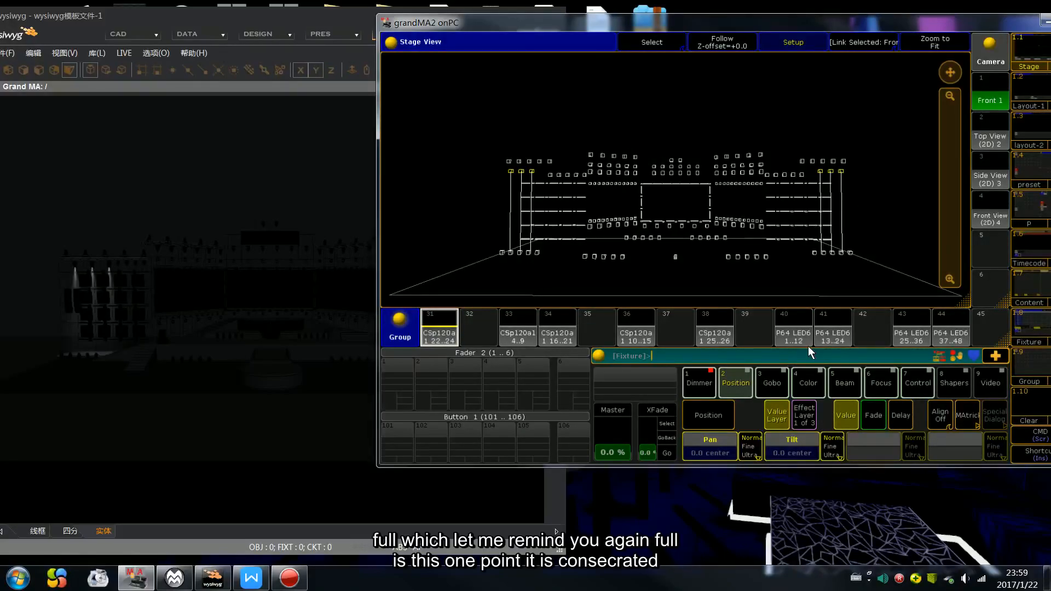
{"action": "key", "text": "Scroll_Lock"}
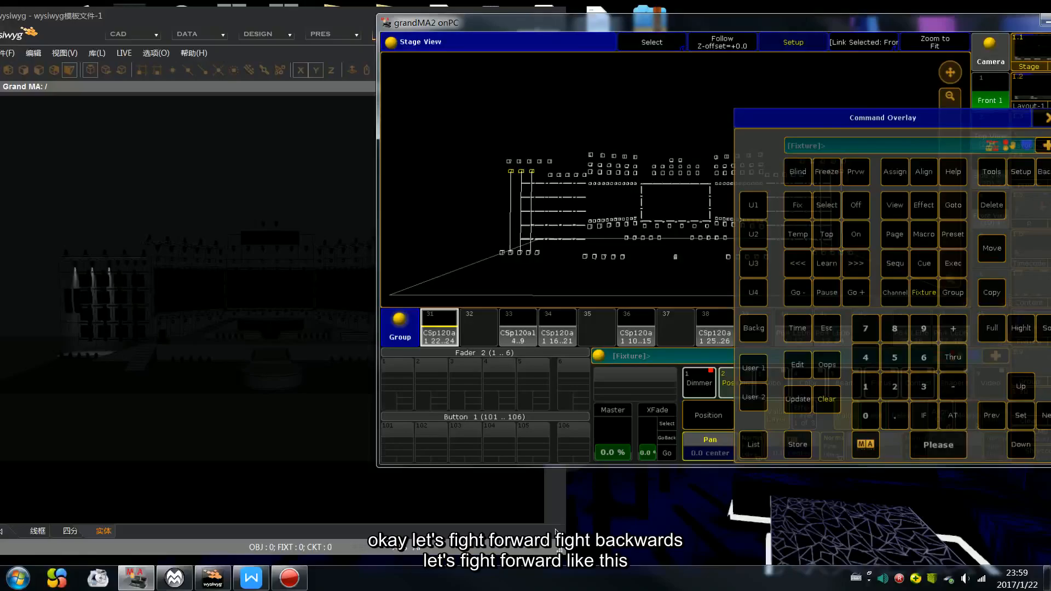
{"action": "left_click", "coordinate": [1046, 117]}
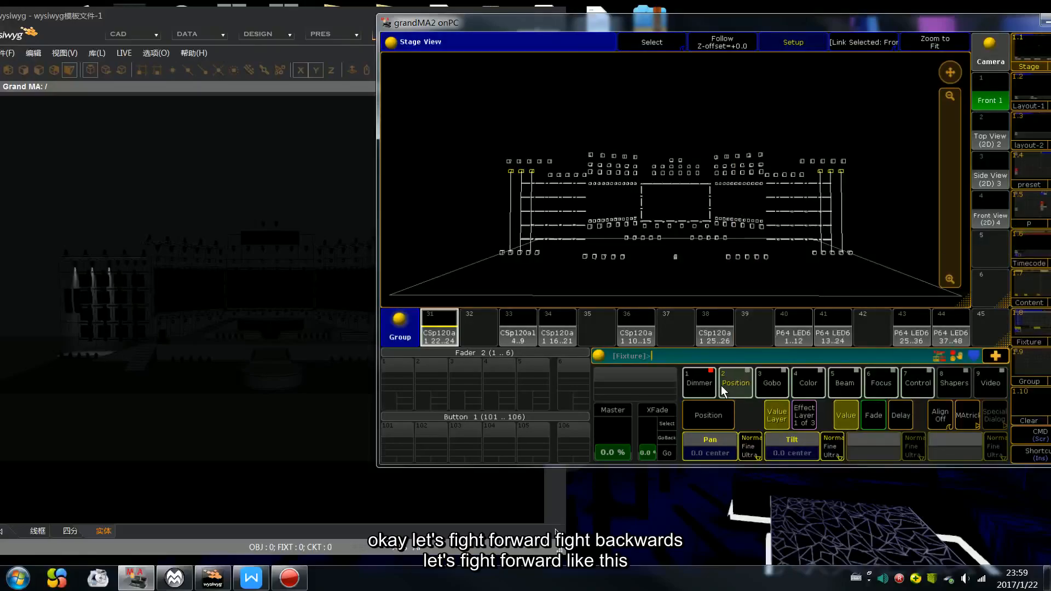
Sweep both groups' tilt backward and forward to -81.2 and pan them to 21.2 for comparison with wysiwyg, and clear the programmer.
{"action": "scroll", "coordinate": [721, 386], "scroll_direction": "up", "scroll_amount": 5}
{"action": "scroll", "coordinate": [721, 385], "scroll_direction": "down", "scroll_amount": 8}
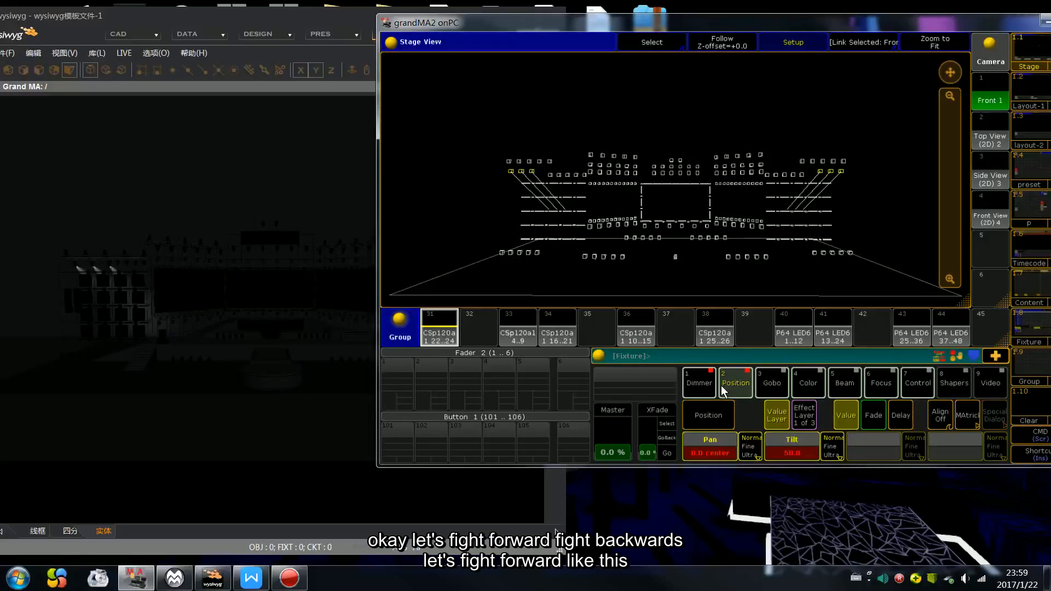
{"action": "scroll", "coordinate": [721, 385], "scroll_direction": "down", "scroll_amount": 4}
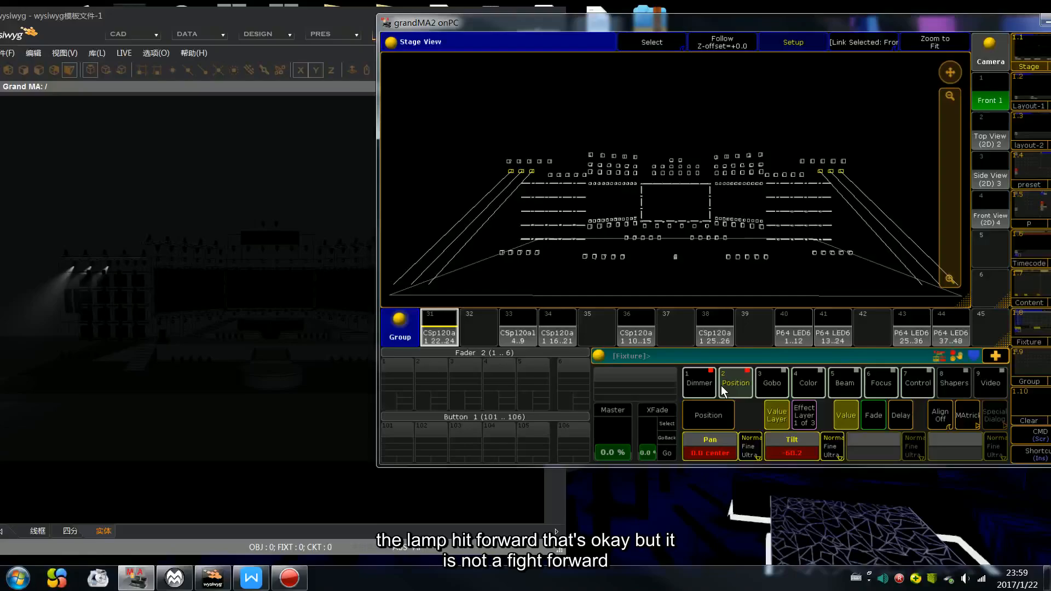
{"action": "left_click_drag", "start_coordinate": [527, 23], "coordinate": [498, 32]}
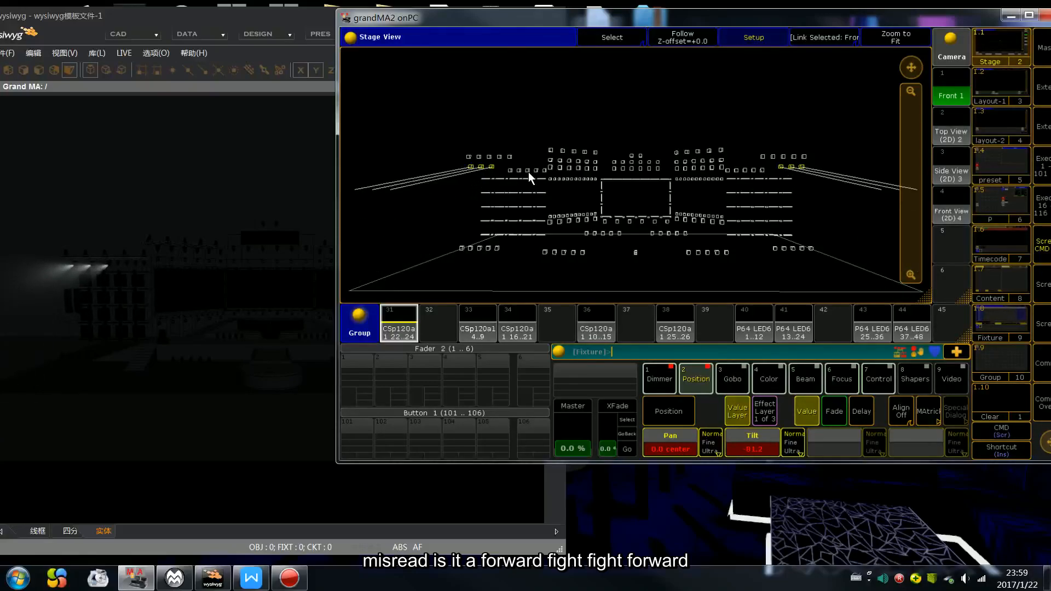
{"action": "mouse_move", "coordinate": [433, 19]}
{"action": "left_mouse_down"}
{"action": "mouse_move", "coordinate": [588, 34]}
{"action": "mouse_move", "coordinate": [440, 24]}
{"action": "left_mouse_up"}
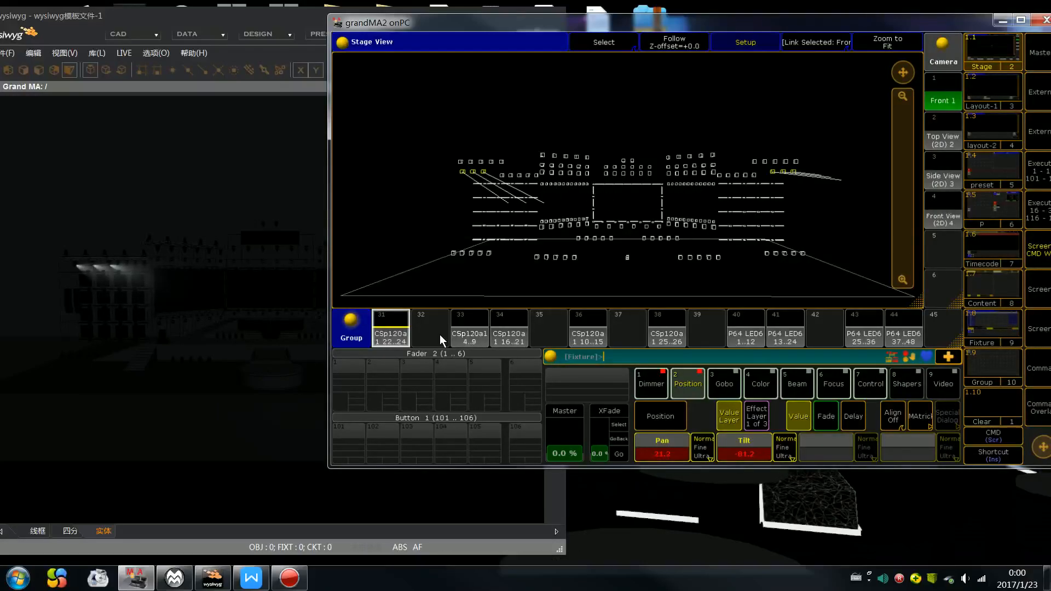
{"action": "key", "text": "BackSpace"}
{"action": "key", "text": "BackSpace"}
{"action": "key", "text": "BackSpace"}
Bring the CSp120a1 4..9 and 16..21 groups to full intensity, keeping the wysiwyg visualization uncovered for comparison.
{"action": "left_click", "coordinate": [474, 335]}
{"action": "left_click", "coordinate": [509, 331]}
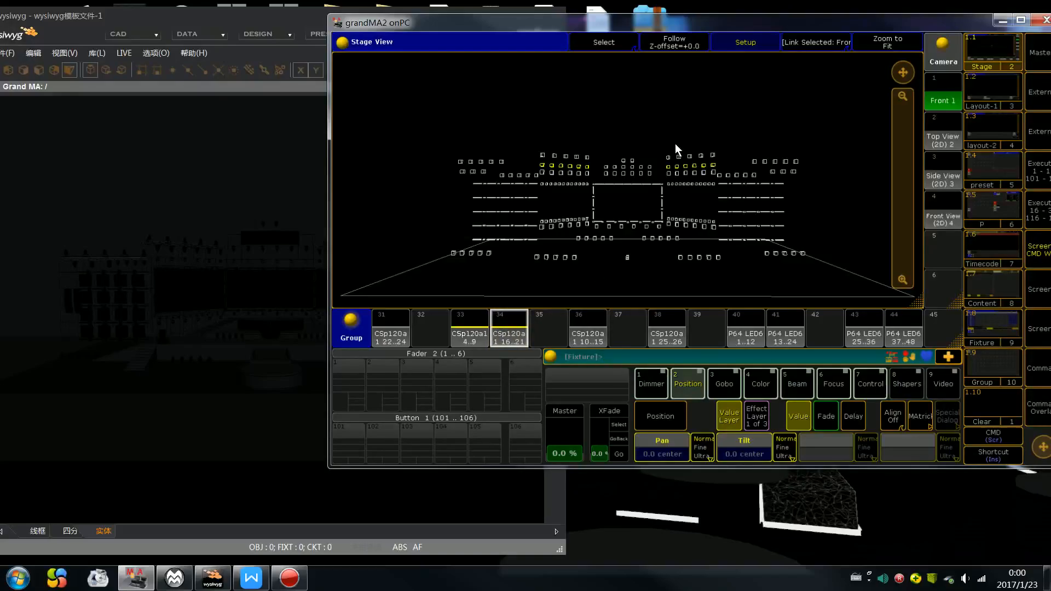
{"action": "left_click_drag", "start_coordinate": [624, 23], "coordinate": [780, 14]}
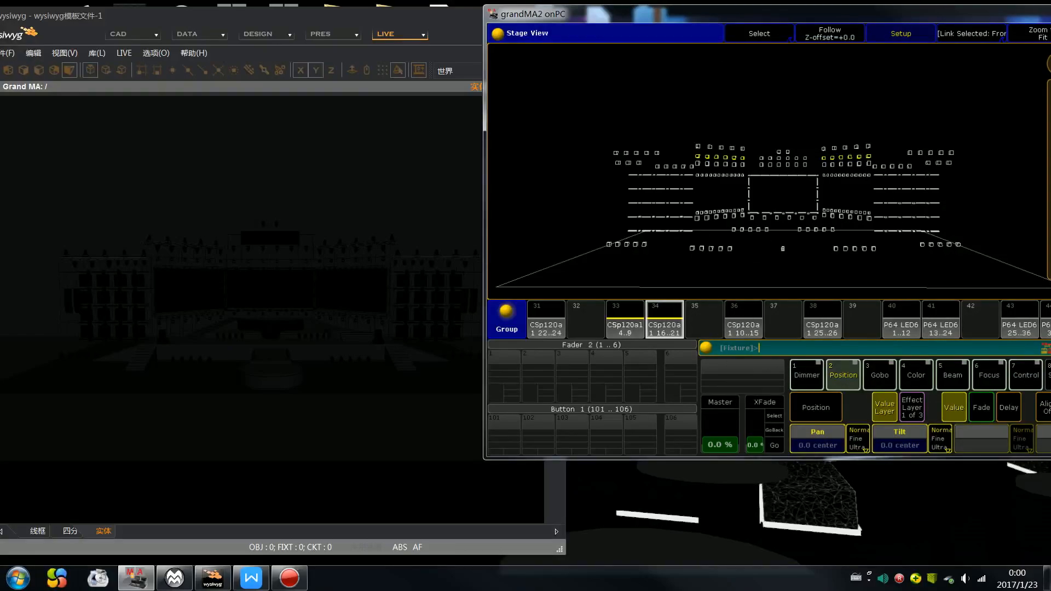
{"action": "left_click", "coordinate": [1046, 348]}
{"action": "left_click_drag", "start_coordinate": [861, 15], "coordinate": [672, 31]}
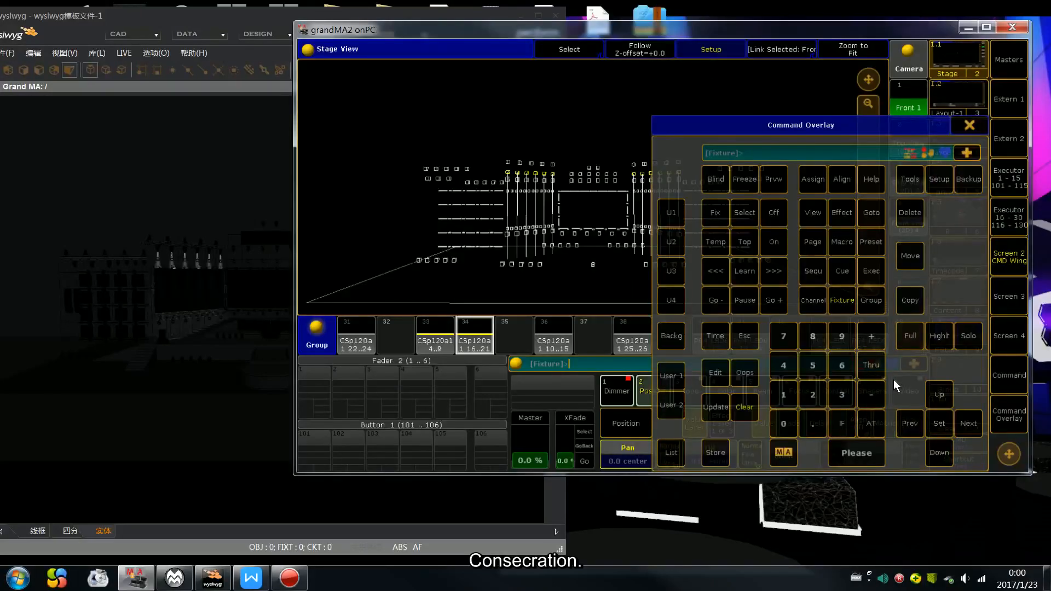
{"action": "left_click", "coordinate": [970, 125]}
{"action": "left_click_drag", "start_coordinate": [678, 31], "coordinate": [899, 28]}
Tilt the 4..9 and 16..21 groups to -54.6 and pan them to -42.4 to compare both visualizations, and clear the programmer.
{"action": "middle_click", "coordinate": [877, 383]}
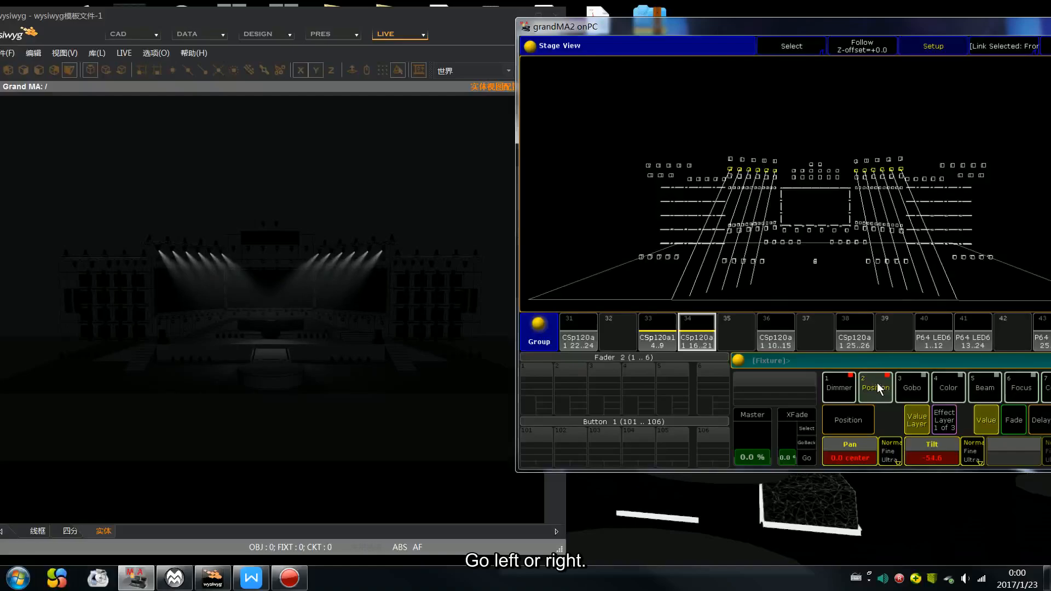
{"action": "middle_click", "coordinate": [877, 383]}
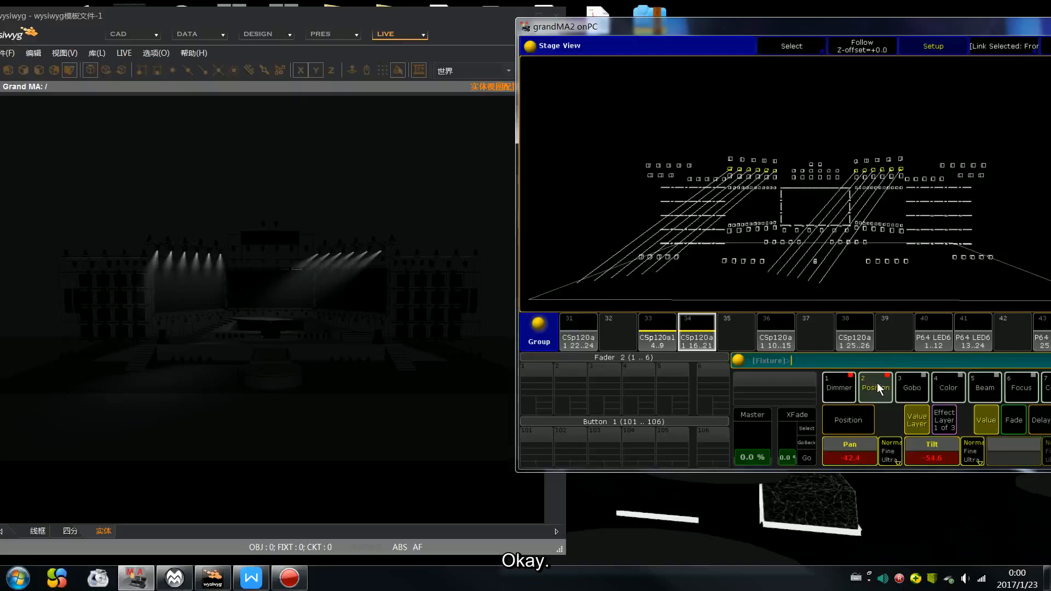
{"action": "key", "text": "Escape"}
{"action": "key", "text": "Escape"}
{"action": "key", "text": "Escape"}
Check the CSp120a1 10..15 group's beams at full intensity with tilt at -23.8, and clear the programmer.
{"action": "left_click", "coordinate": [767, 338]}
{"action": "key", "text": "f"}
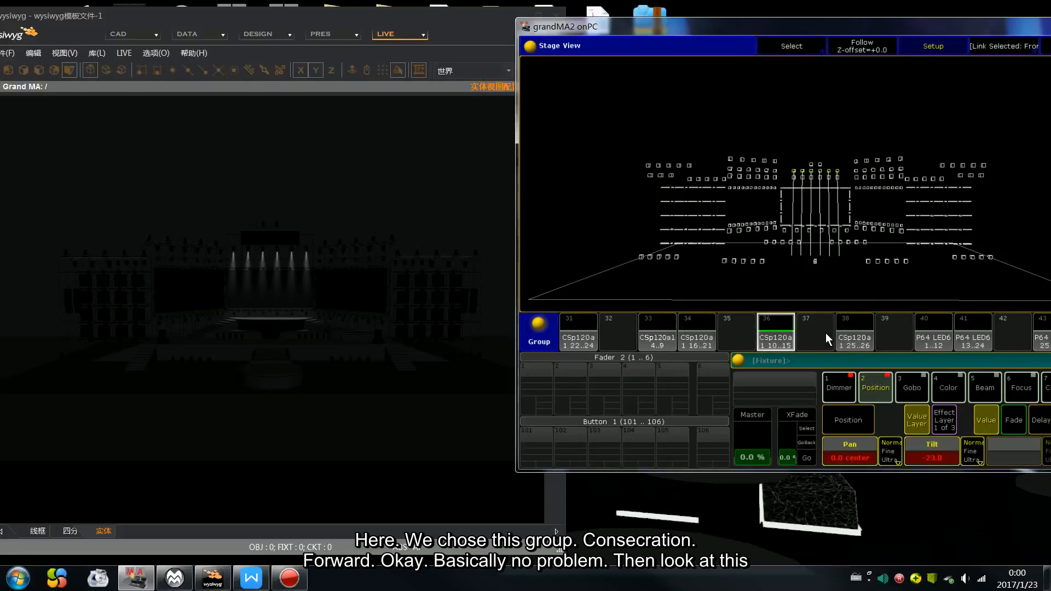
{"action": "key", "text": "Escape"}
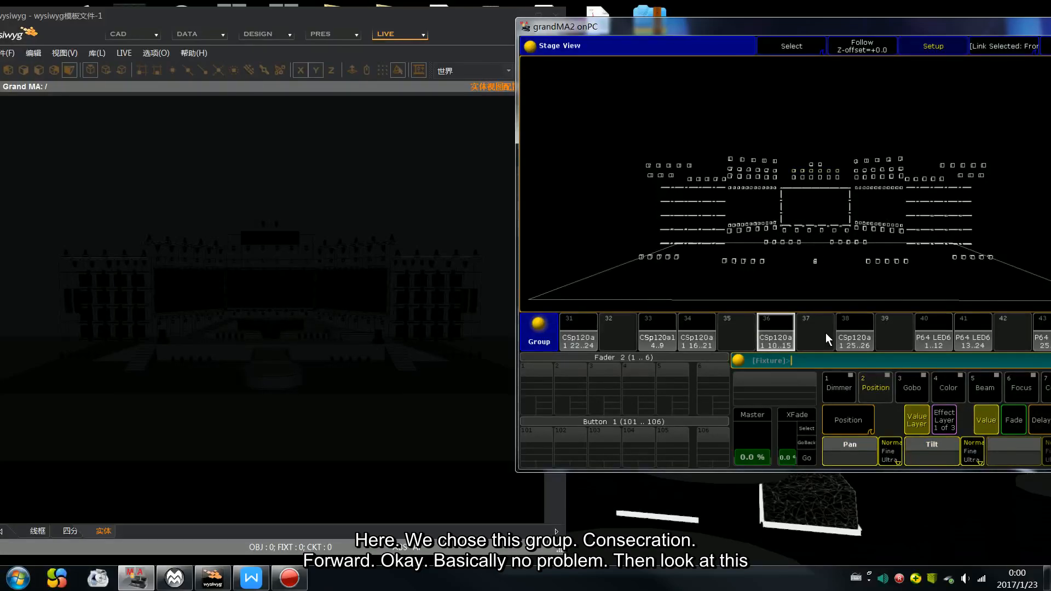
Select the P64 LED6 groups 1..12, 13..24, 25..36 and 37..48 and bring them to full intensity.
{"action": "left_click", "coordinate": [932, 336]}
{"action": "left_click", "coordinate": [973, 337]}
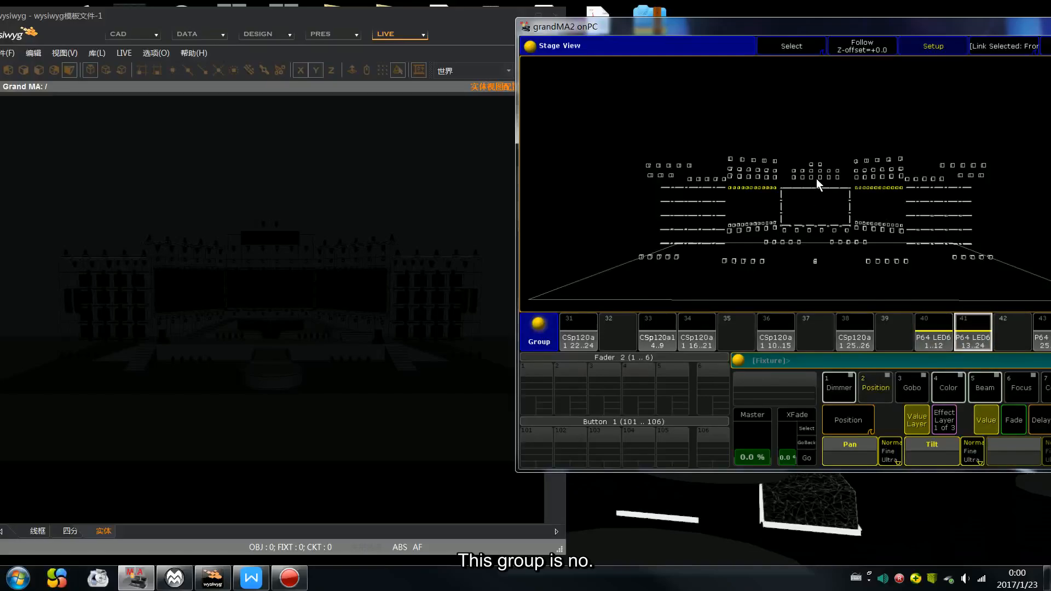
{"action": "left_click_drag", "start_coordinate": [664, 27], "coordinate": [531, 30]}
{"action": "left_click", "coordinate": [931, 331]}
{"action": "left_click", "coordinate": [955, 335]}
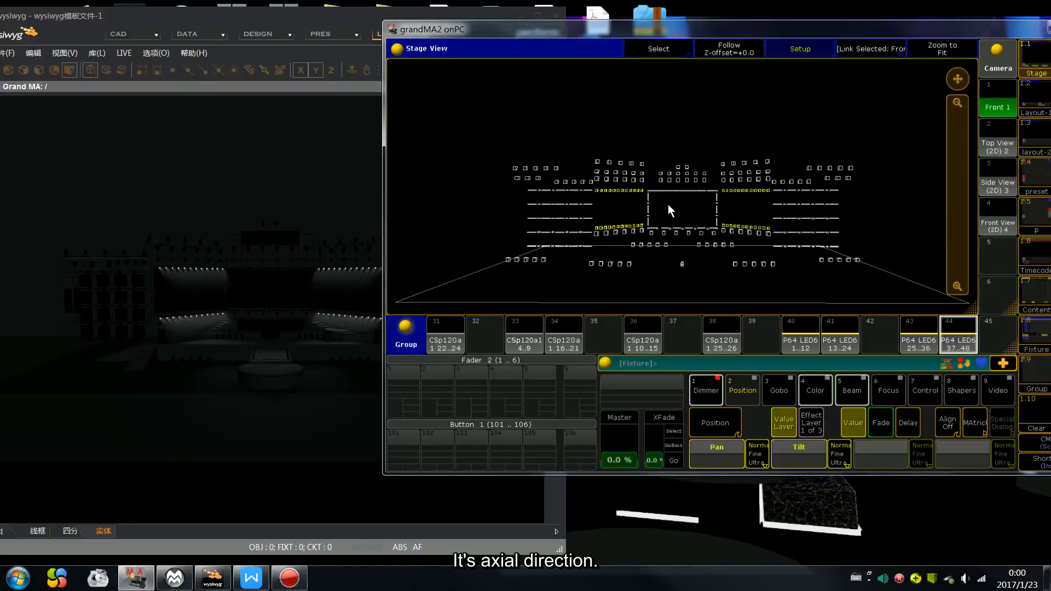
Show the P64 LED6 fixtures enlarged in the 2D top view with their stage rotation values, and clear the programmer.
{"action": "left_click", "coordinate": [988, 151]}
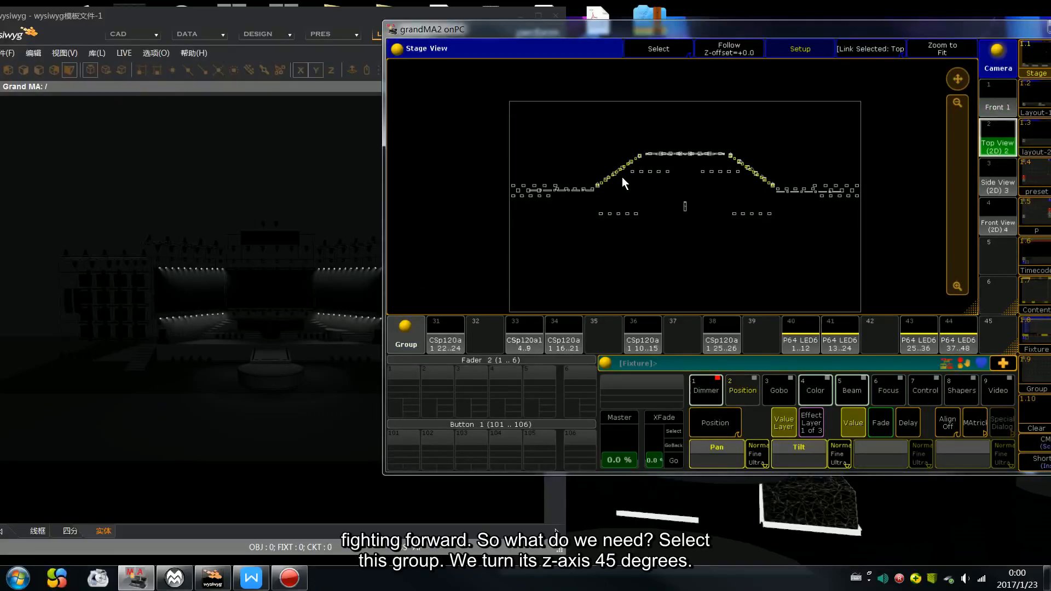
{"action": "left_click_drag", "start_coordinate": [959, 196], "coordinate": [975, 285]}
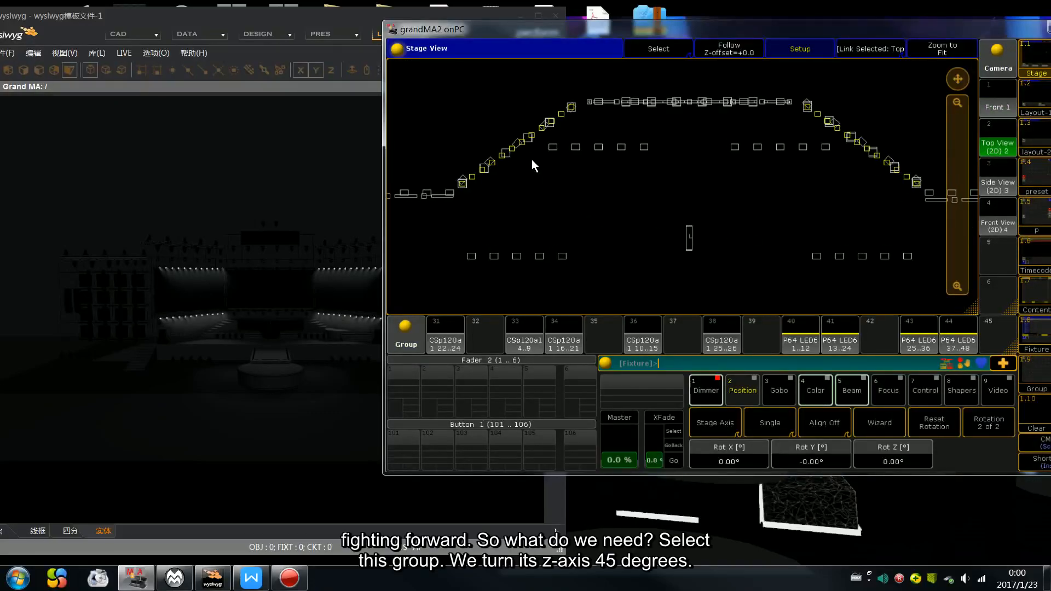
{"action": "key", "text": "c"}
{"action": "key", "text": "c"}
{"action": "key", "text": "c"}
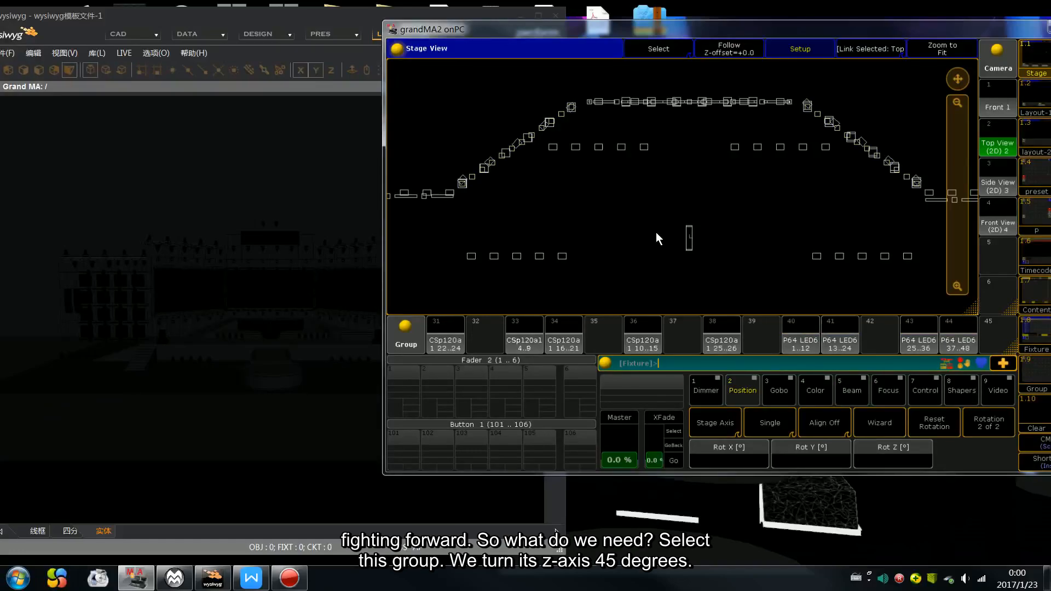
Set the P64 LED6 1..12 group's Z rotation to 45° and rotate the 13..24 group about Z in the opposite direction.
{"action": "left_click", "coordinate": [793, 340]}
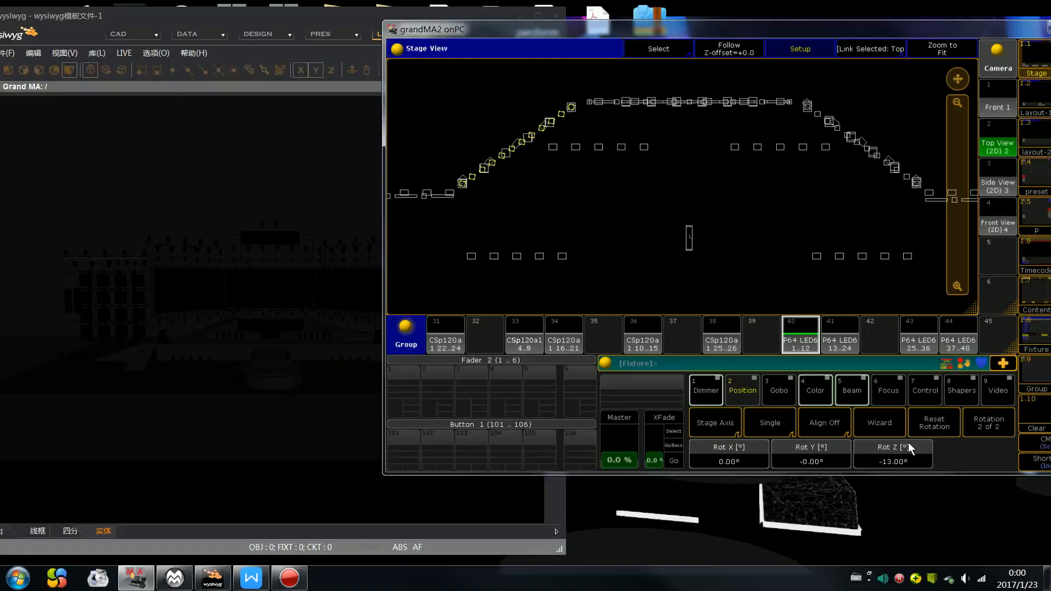
{"action": "scroll", "coordinate": [908, 443], "scroll_direction": "up", "scroll_amount": 10}
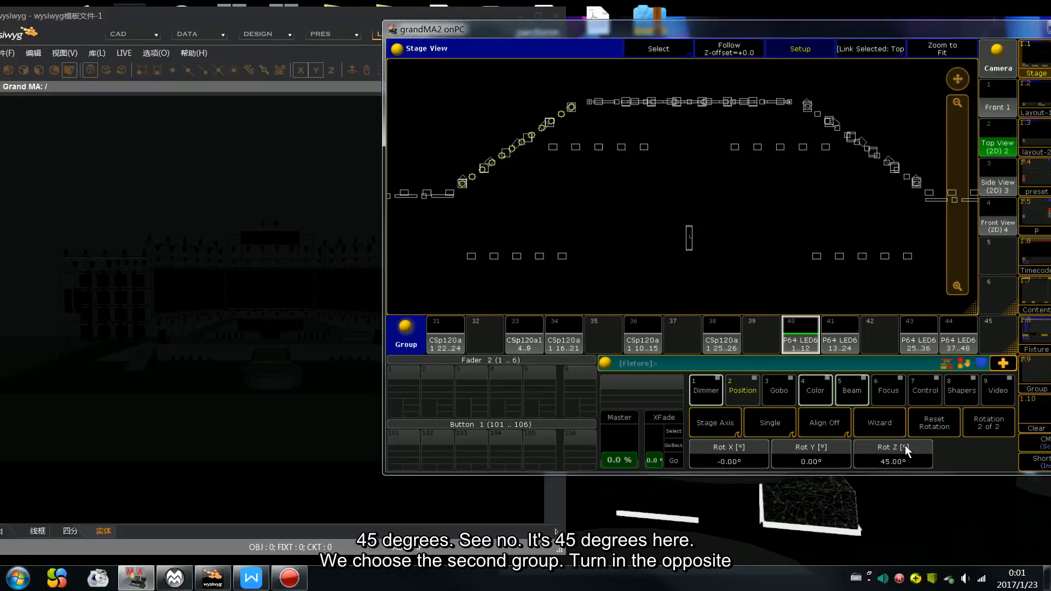
{"action": "left_click", "coordinate": [846, 342]}
{"action": "scroll", "coordinate": [925, 431], "scroll_direction": "down", "scroll_amount": 2}
{"action": "scroll", "coordinate": [925, 432], "scroll_direction": "down", "scroll_amount": 10}
{"action": "scroll", "coordinate": [925, 431], "scroll_direction": "down", "scroll_amount": 6}
Set the P64 LED6 25..36 group's Z rotation to 45°.
{"action": "left_click", "coordinate": [930, 343]}
{"action": "scroll", "coordinate": [931, 346], "scroll_direction": "up", "scroll_amount": 12}
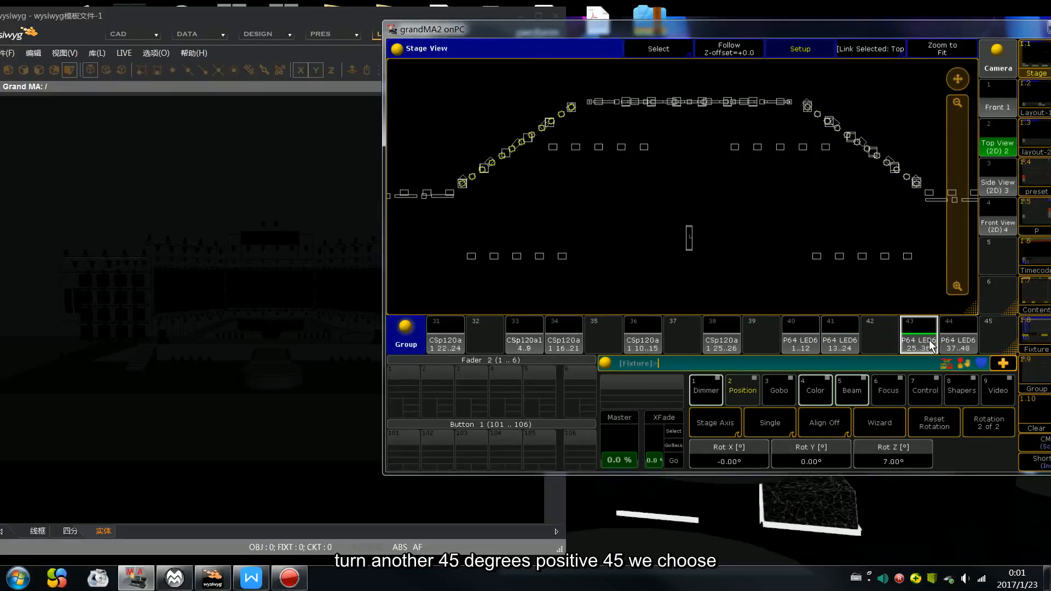
{"action": "scroll", "coordinate": [931, 345], "scroll_direction": "up", "scroll_amount": 2}
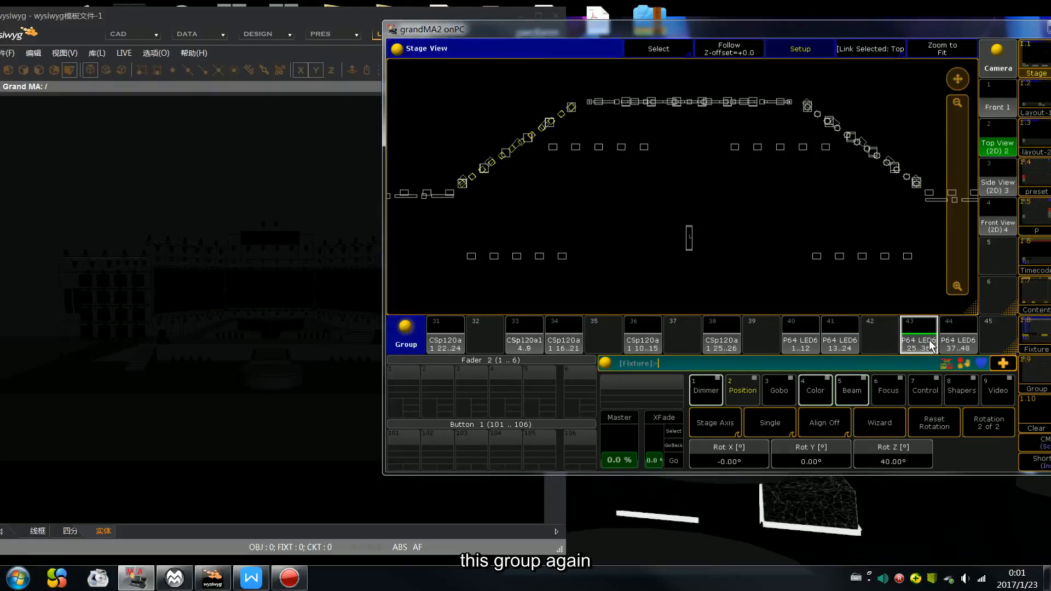
{"action": "scroll", "coordinate": [931, 345], "scroll_direction": "up", "scroll_amount": 1}
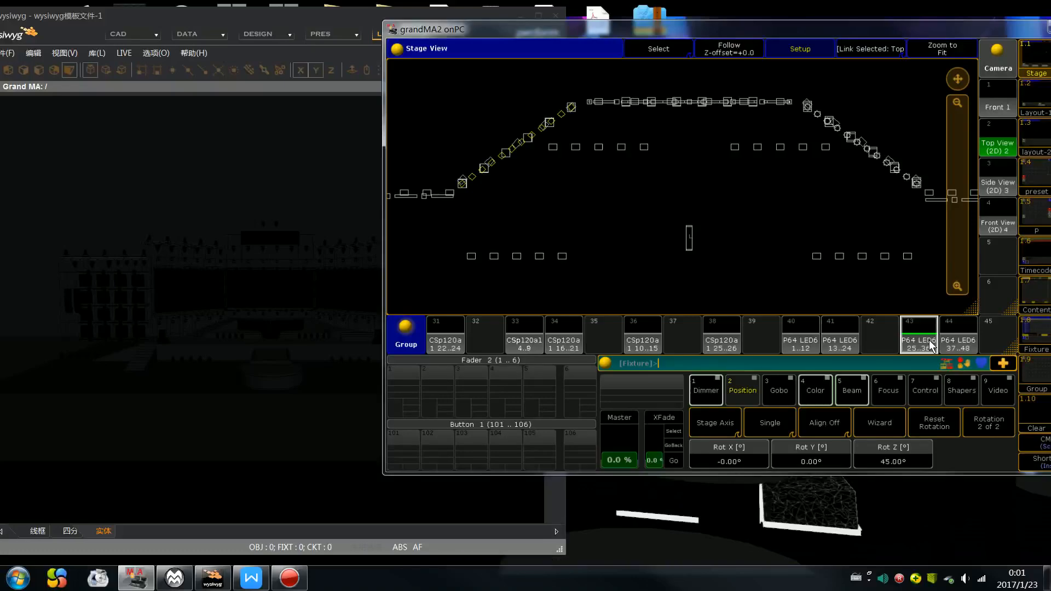
Set the P64 LED6 37..48 group's Z rotation to -45° and clear the programmer.
{"action": "left_click", "coordinate": [958, 340]}
{"action": "scroll", "coordinate": [957, 336], "scroll_direction": "down", "scroll_amount": 14}
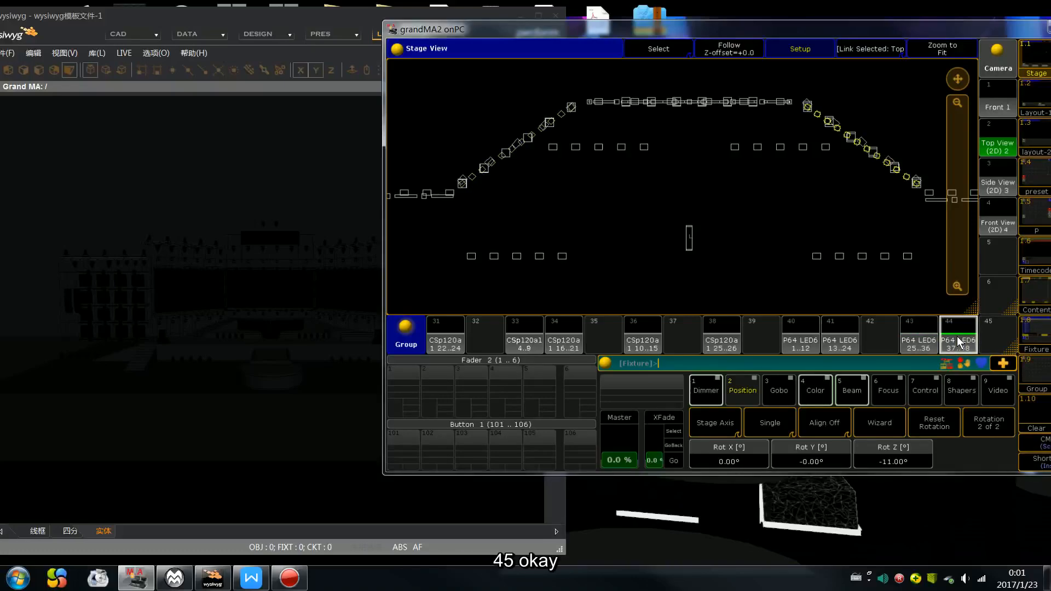
{"action": "scroll", "coordinate": [957, 336], "scroll_direction": "down", "scroll_amount": 9}
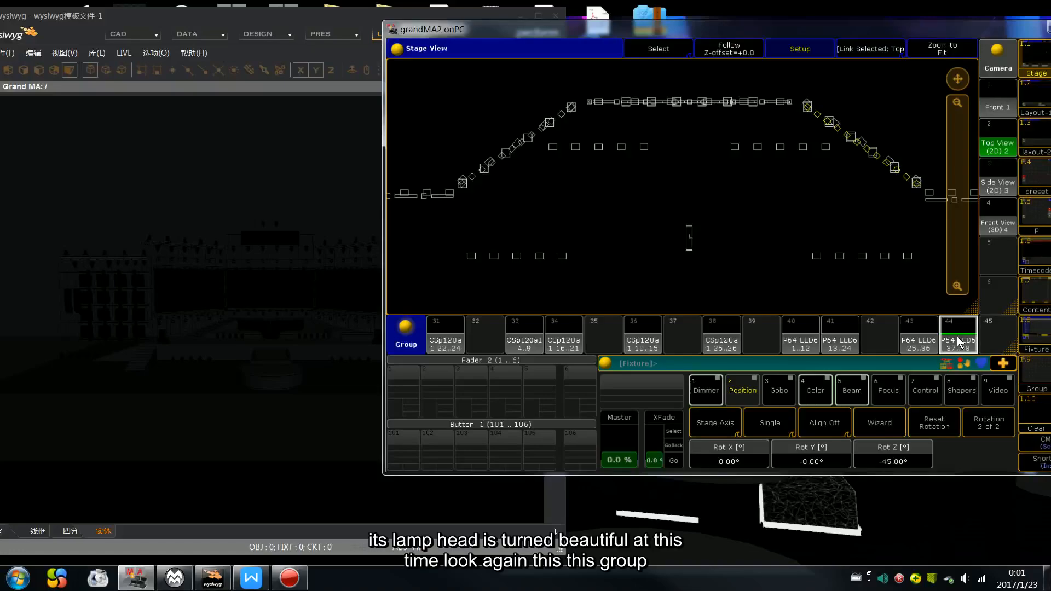
{"action": "key", "text": "c"}
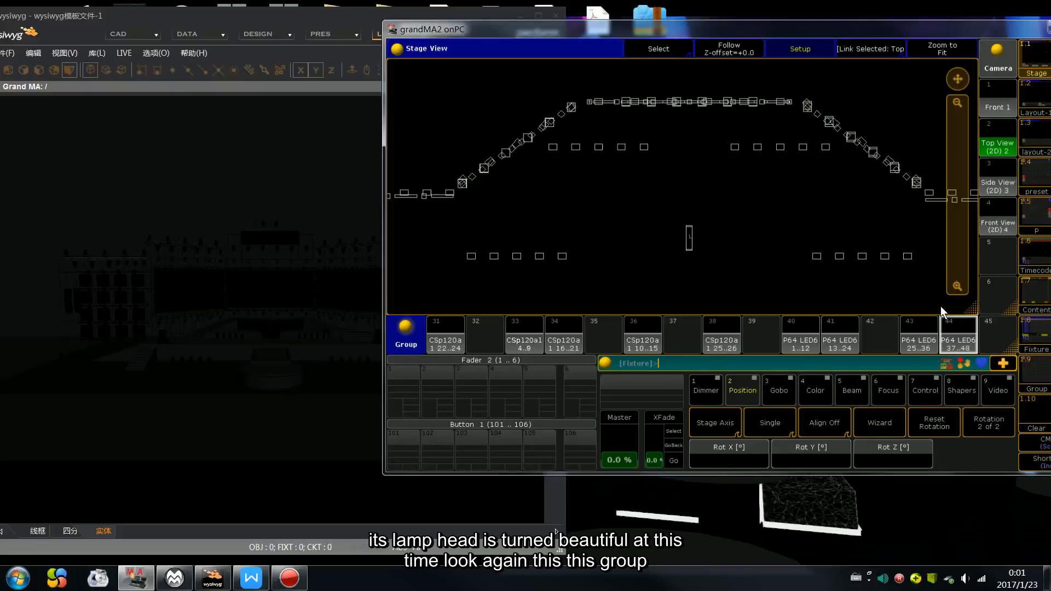
In the front camera view, bring the AWK20St 1..6 and 13..18 groups to full and tilt them to 97.2.
{"action": "left_click", "coordinate": [985, 98]}
{"action": "scroll", "coordinate": [1000, 341], "scroll_direction": "down", "scroll_amount": 1}
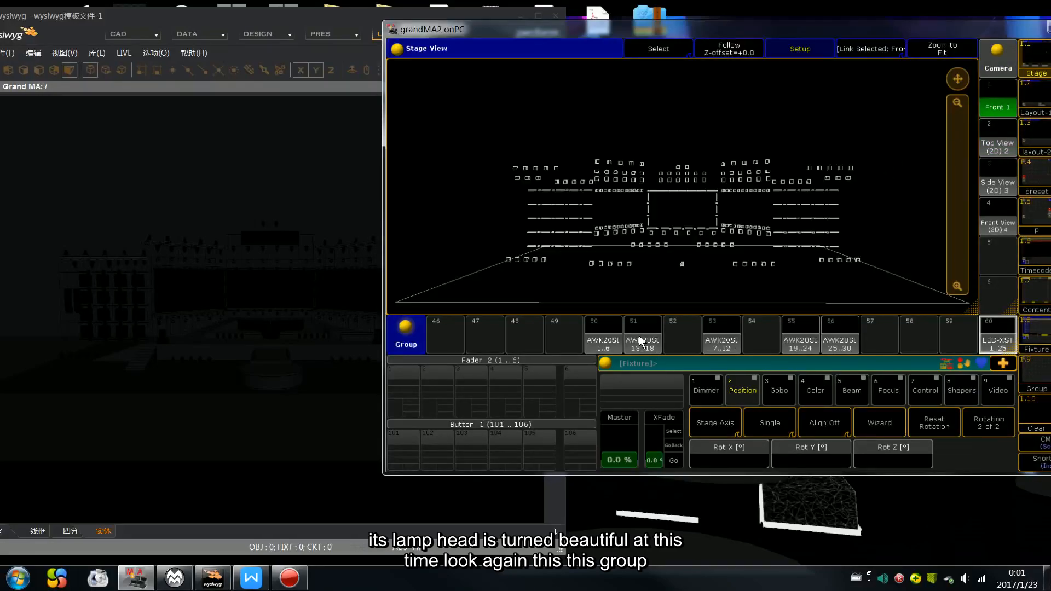
{"action": "left_click", "coordinate": [606, 333]}
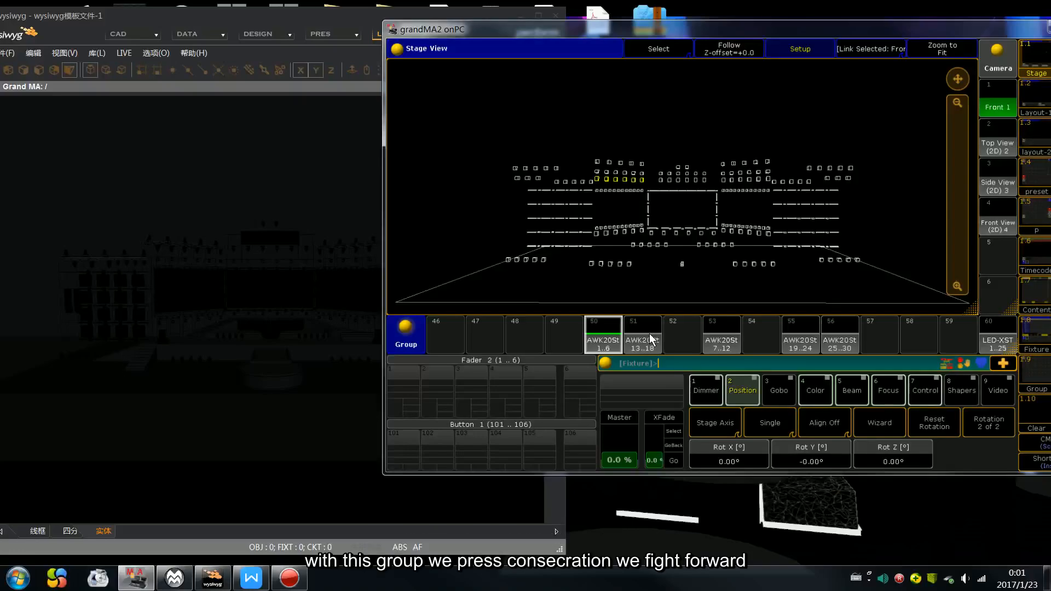
{"action": "left_click", "coordinate": [648, 335]}
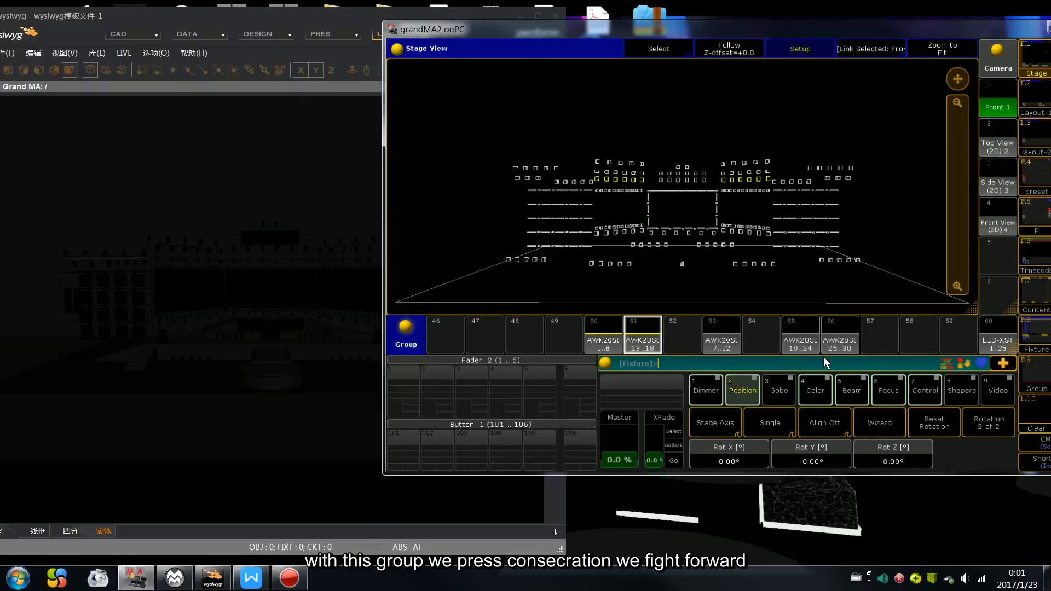
{"action": "left_click", "coordinate": [737, 384]}
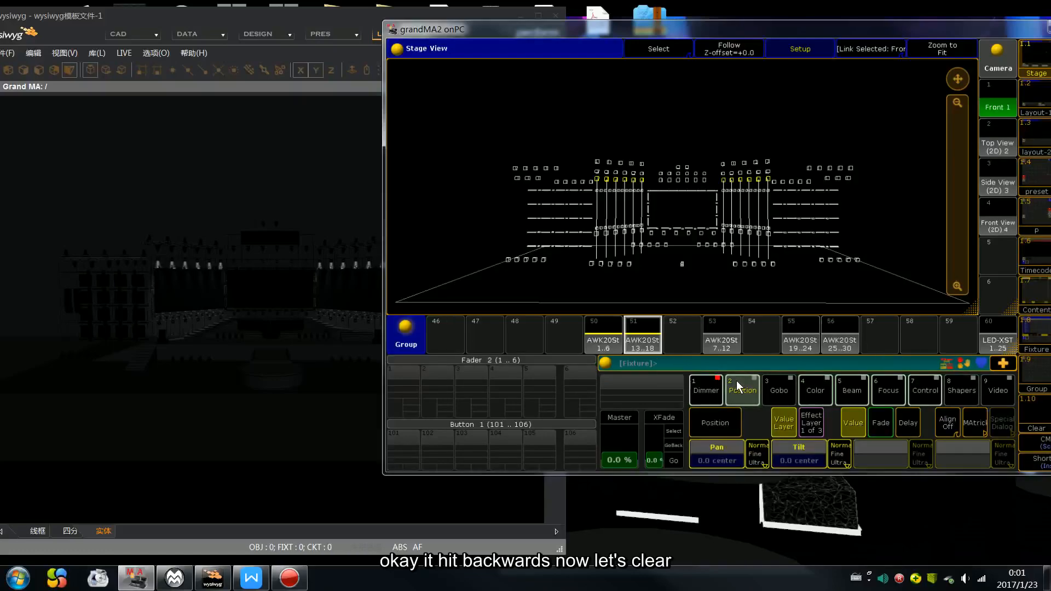
{"action": "scroll", "coordinate": [737, 383], "scroll_direction": "up", "scroll_amount": 10}
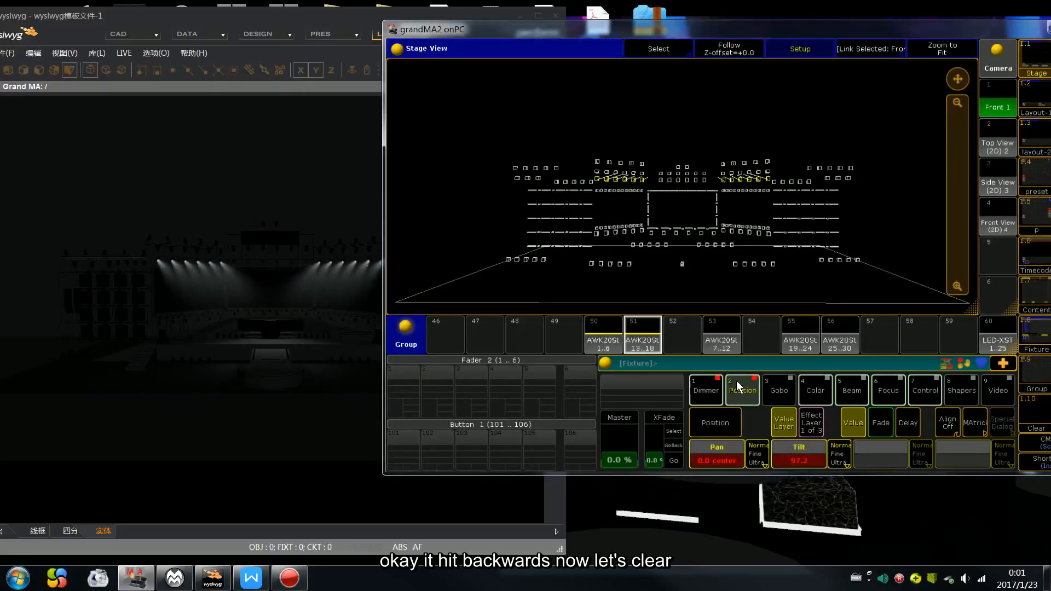
Clear the programmer of the AWK20St selection and values, and undo the last clear action.
{"action": "left_click_drag", "start_coordinate": [756, 37], "coordinate": [809, 42]}
{"action": "key", "text": "c"}
{"action": "key", "text": "c"}
{"action": "key", "text": "c"}
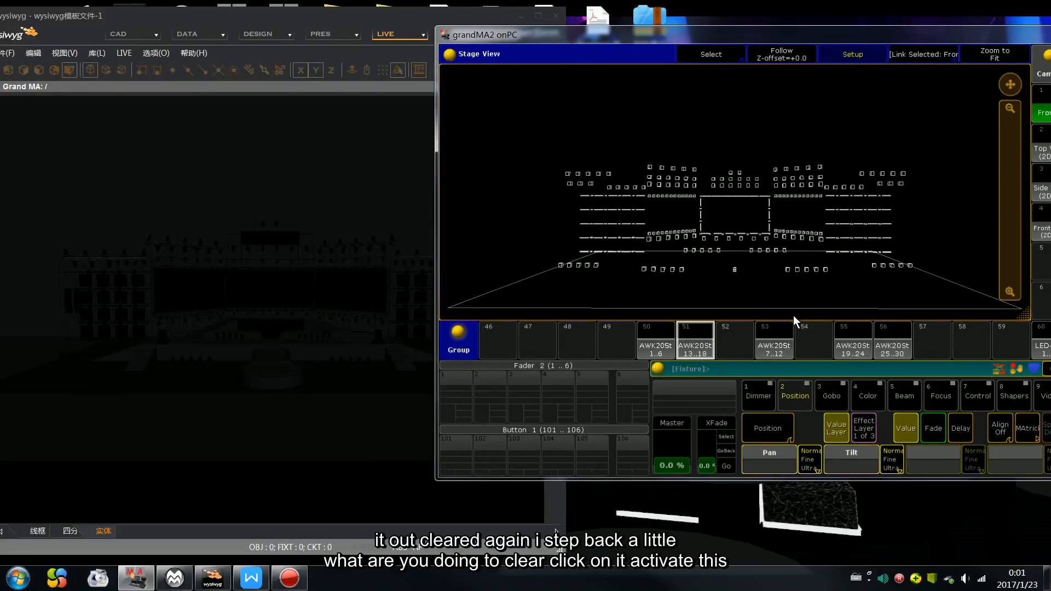
{"action": "key", "text": "BackSpace"}
{"action": "left_click", "coordinate": [746, 313]}
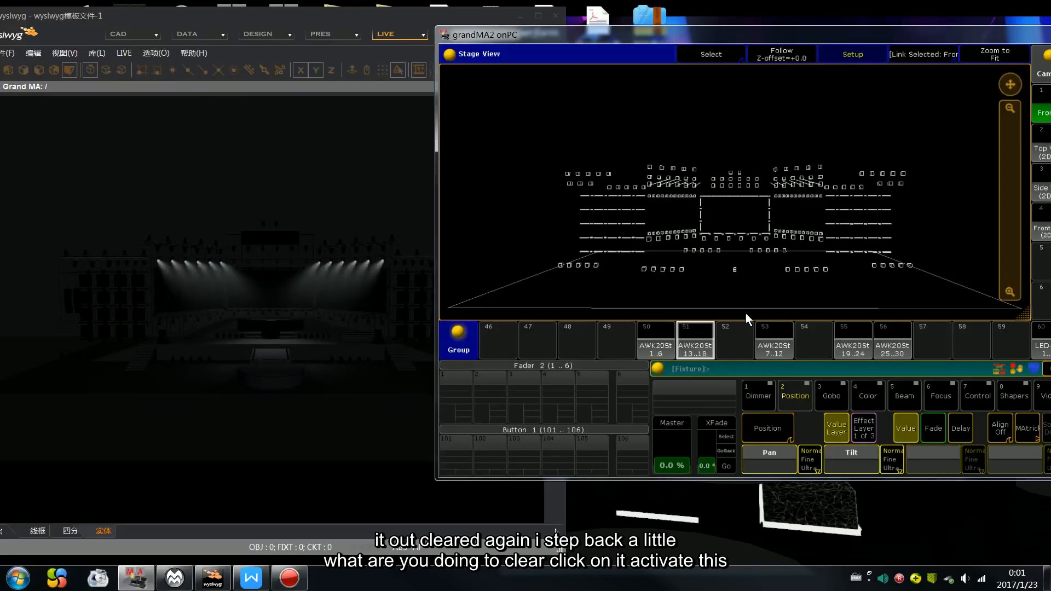
Select the AWK20St 1..6 group, enable Stage View setup and set its Z rotation to 180°.
{"action": "left_click", "coordinate": [655, 342]}
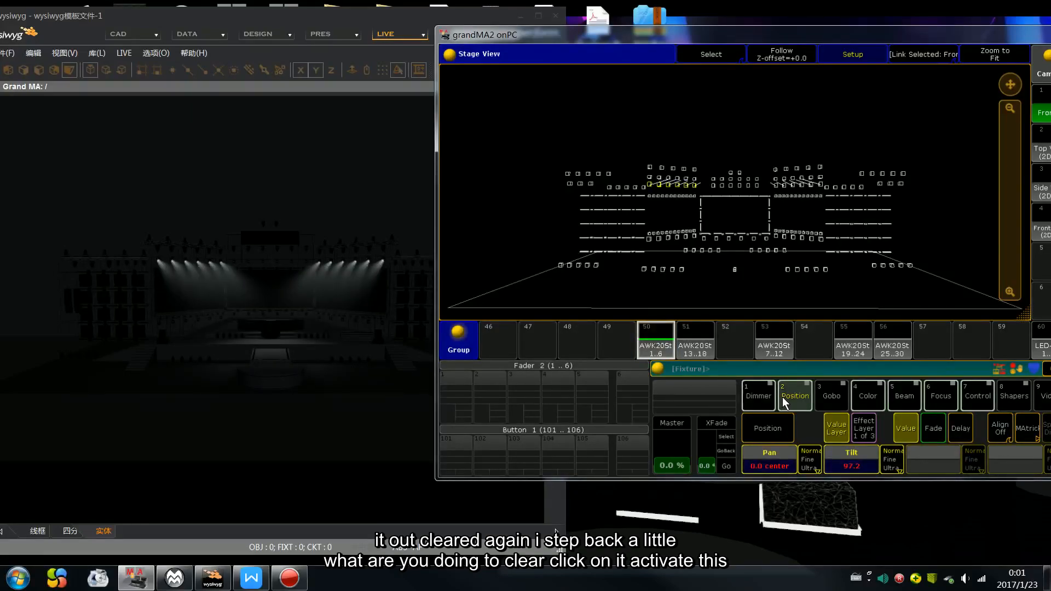
{"action": "left_click", "coordinate": [864, 53]}
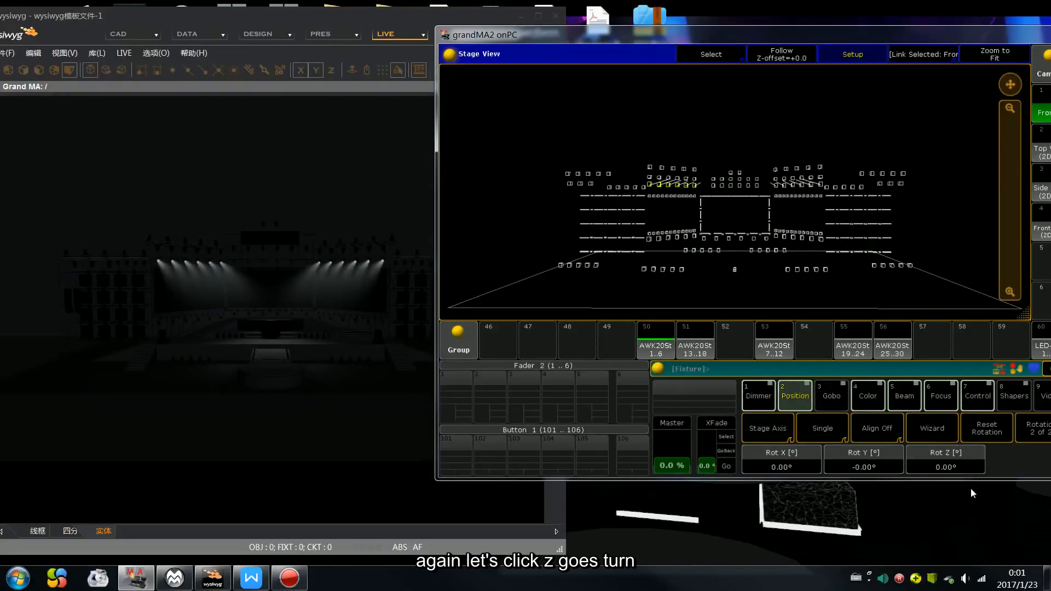
{"action": "scroll", "coordinate": [971, 489], "scroll_direction": "down", "scroll_amount": 10}
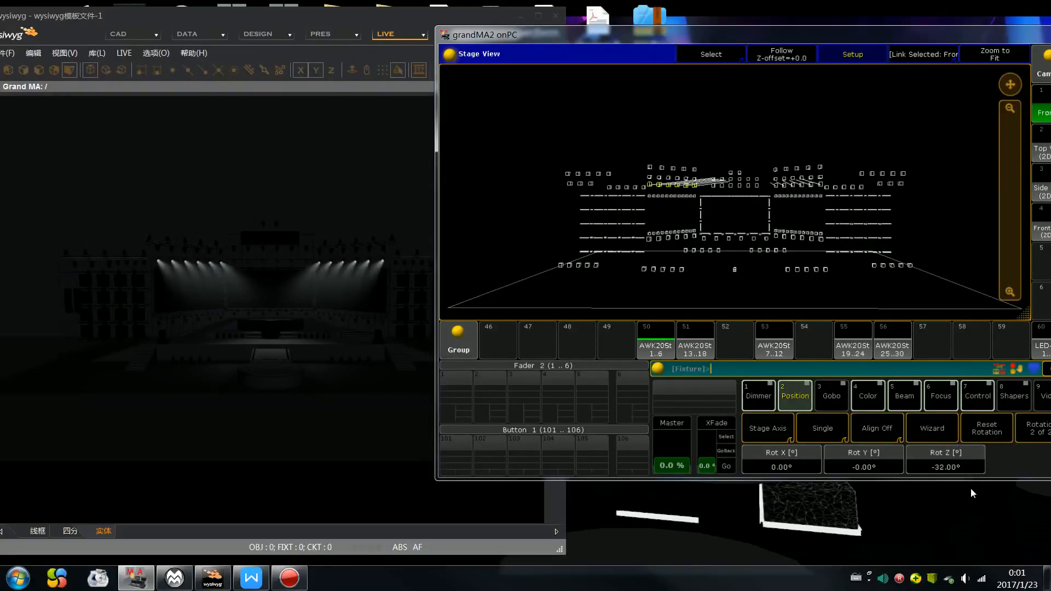
{"action": "scroll", "coordinate": [972, 492], "scroll_direction": "down", "scroll_amount": 20}
{"action": "scroll", "coordinate": [970, 487], "scroll_direction": "down", "scroll_amount": 11}
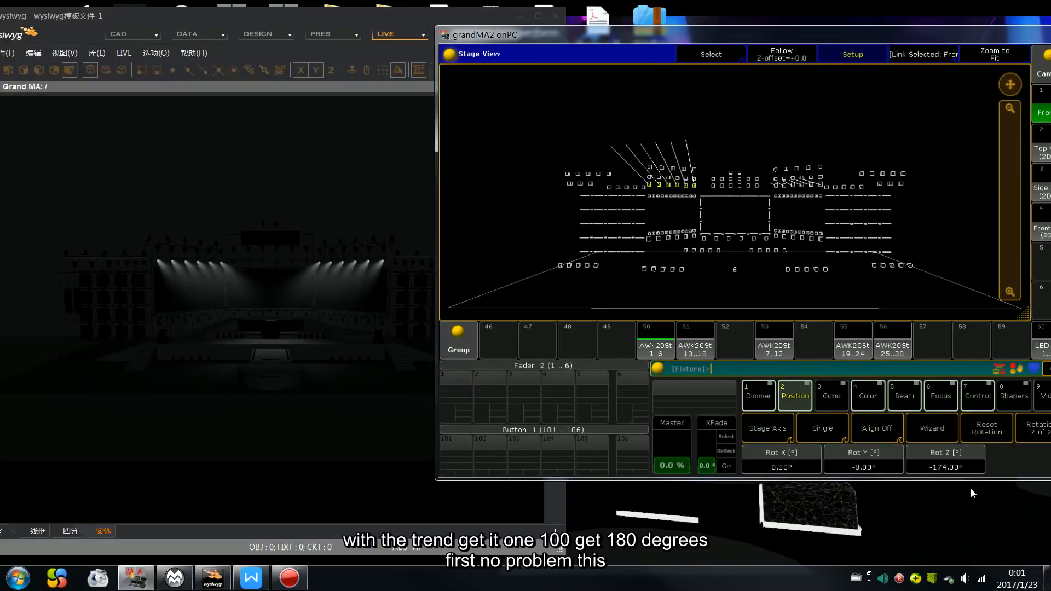
{"action": "scroll", "coordinate": [970, 488], "scroll_direction": "down", "scroll_amount": 6}
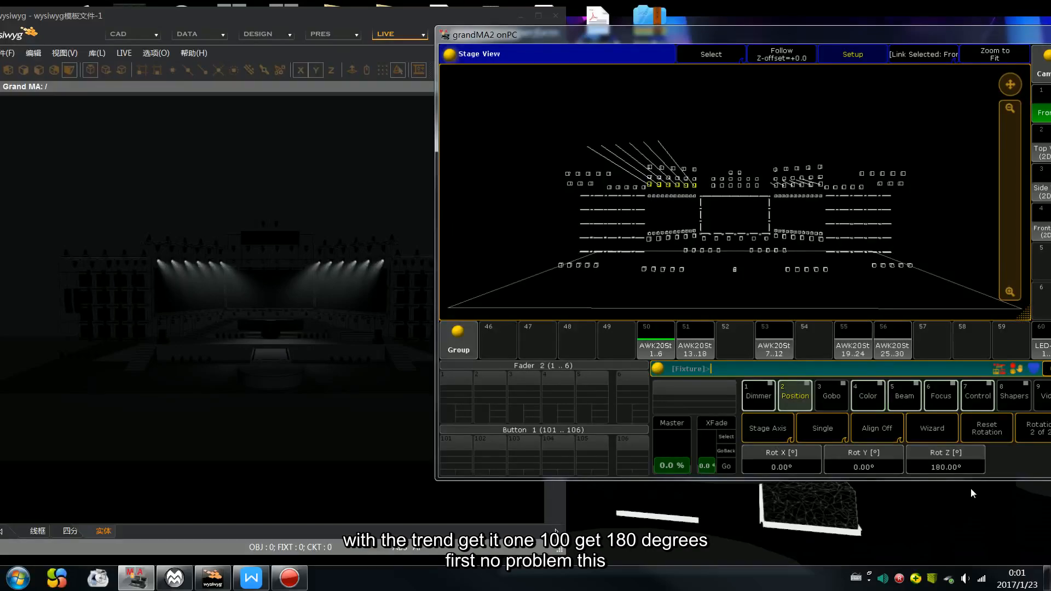
Set the AWK20St 13..18 group's Z rotation to 180° and clear the programmer.
{"action": "left_click", "coordinate": [698, 352]}
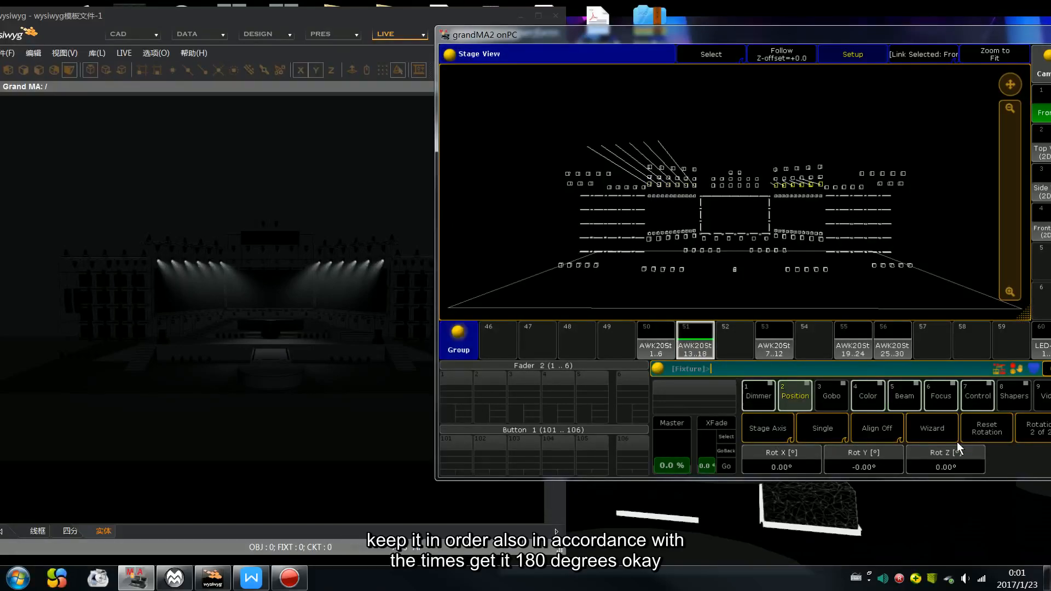
{"action": "scroll", "coordinate": [956, 444], "scroll_direction": "down", "scroll_amount": 20}
{"action": "scroll", "coordinate": [956, 442], "scroll_direction": "down", "scroll_amount": 20}
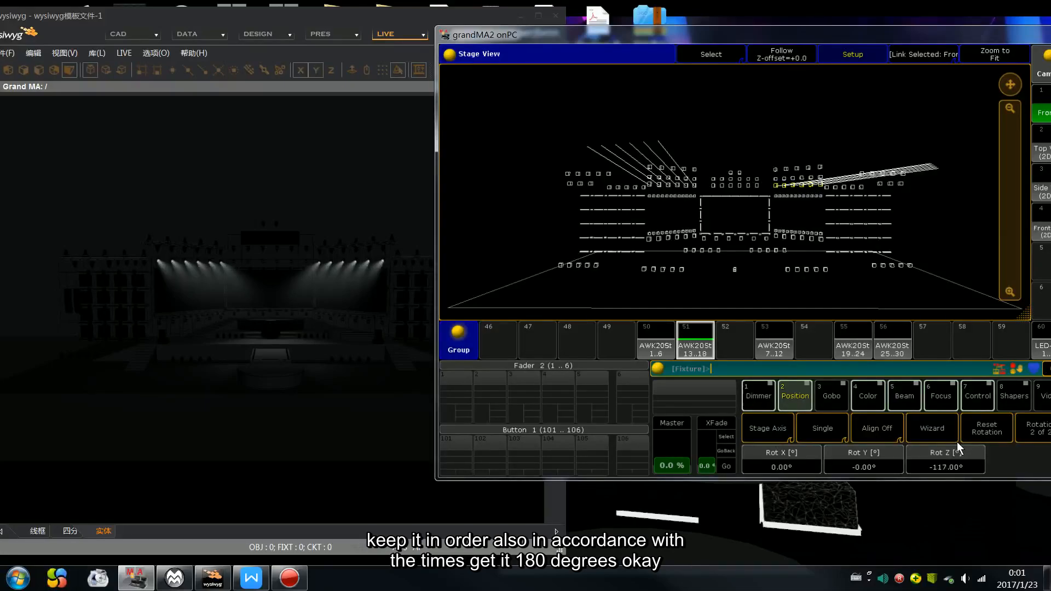
{"action": "scroll", "coordinate": [957, 442], "scroll_direction": "down", "scroll_amount": 5}
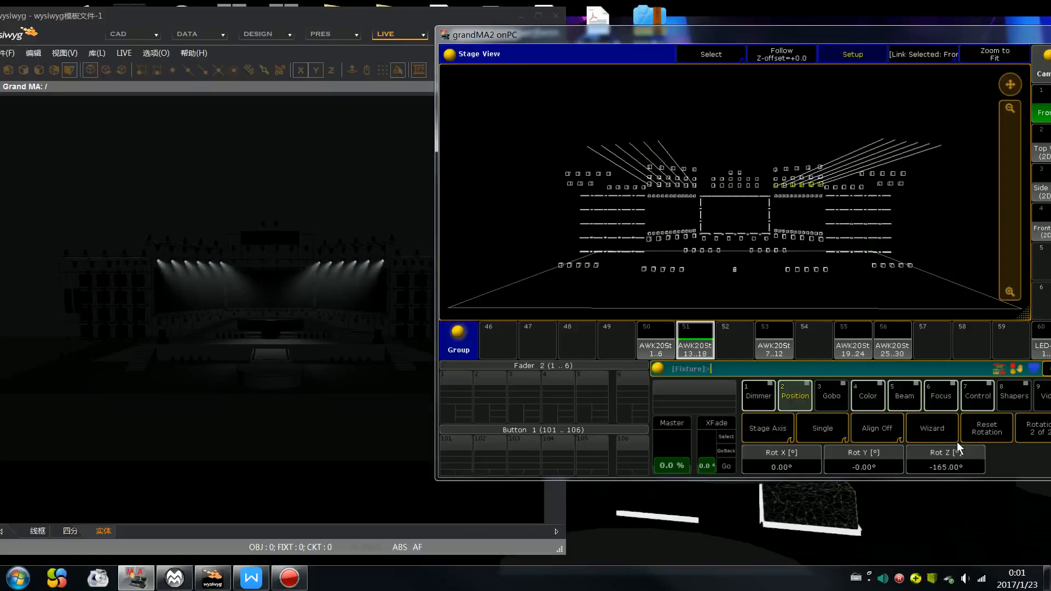
{"action": "scroll", "coordinate": [957, 442], "scroll_direction": "down", "scroll_amount": 9}
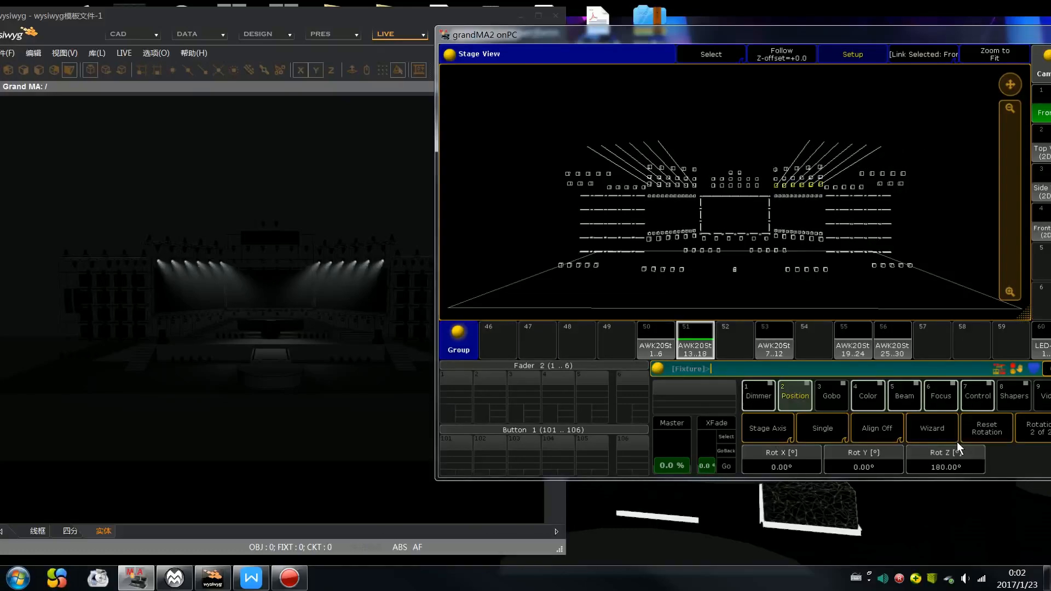
{"action": "key", "text": "Escape"}
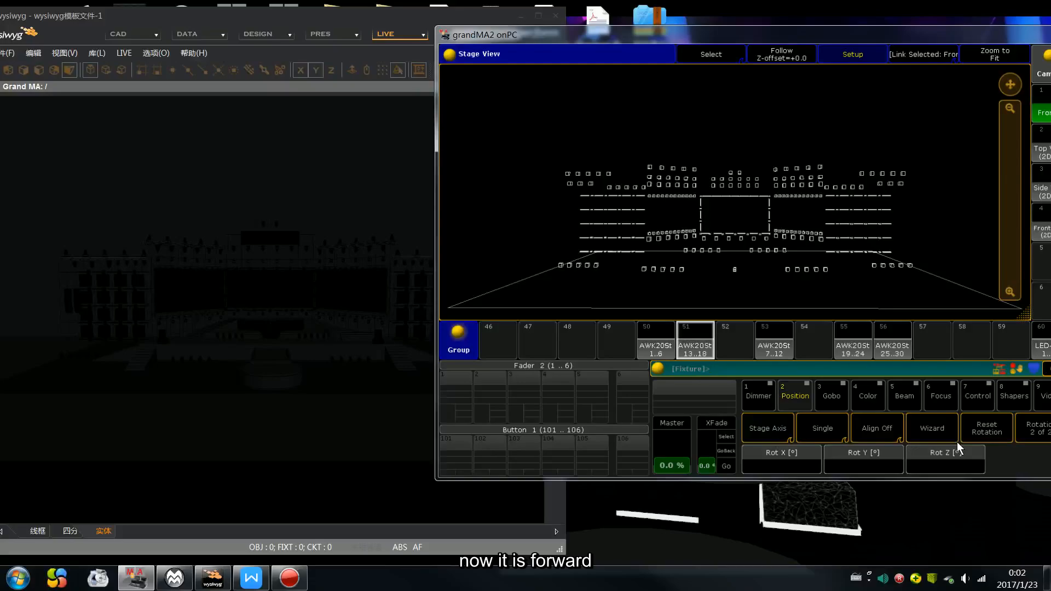
In the top camera view, bring AWK20St 1..6 to full, set its Z rotation to -135° and set AWK20St 13..18's Z rotation to 135°.
{"action": "left_click_drag", "start_coordinate": [882, 35], "coordinate": [817, 32]}
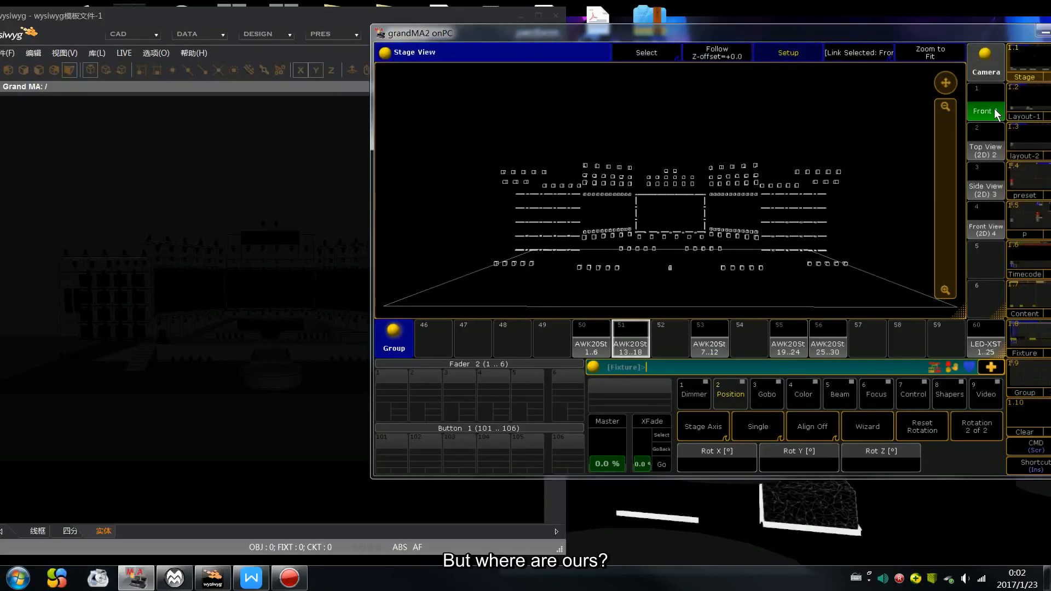
{"action": "left_click", "coordinate": [986, 146]}
{"action": "left_click", "coordinate": [589, 344]}
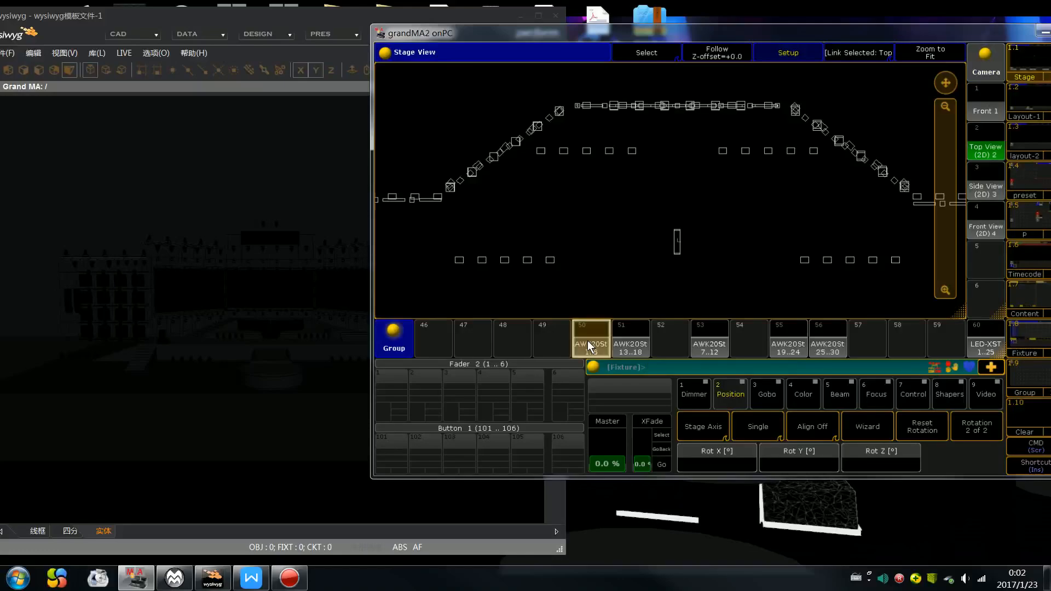
{"action": "key", "text": "f"}
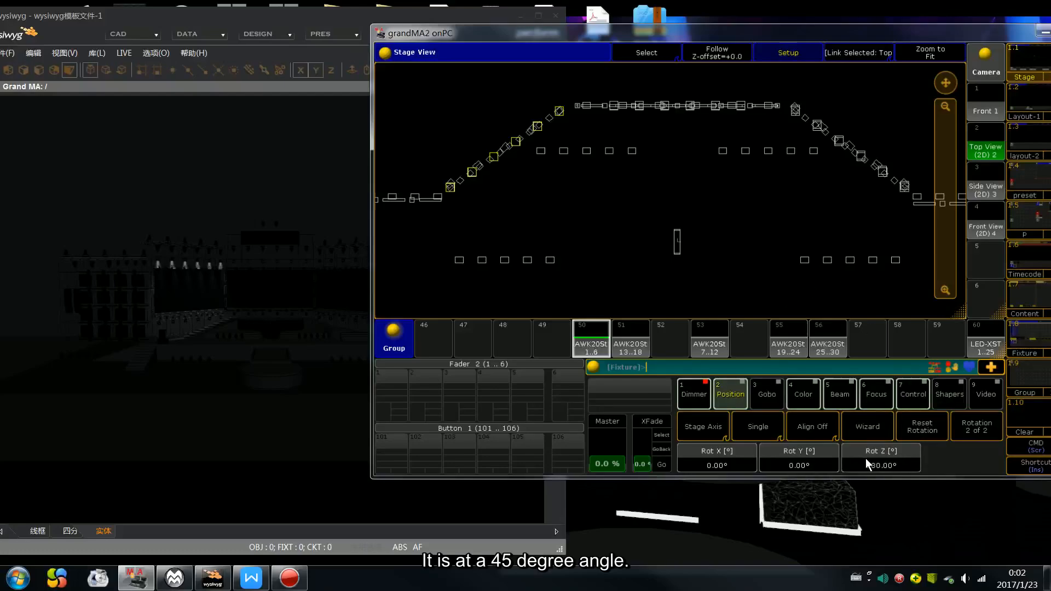
{"action": "scroll", "coordinate": [902, 461], "scroll_direction": "up", "scroll_amount": 13}
{"action": "scroll", "coordinate": [903, 460], "scroll_direction": "up", "scroll_amount": 20}
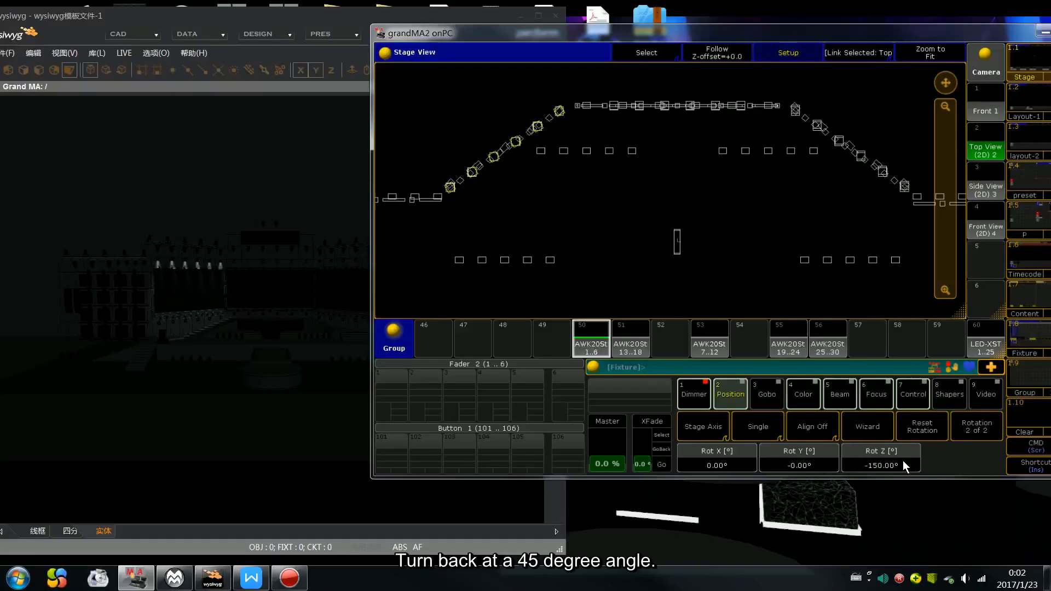
{"action": "scroll", "coordinate": [902, 461], "scroll_direction": "down", "scroll_amount": 1}
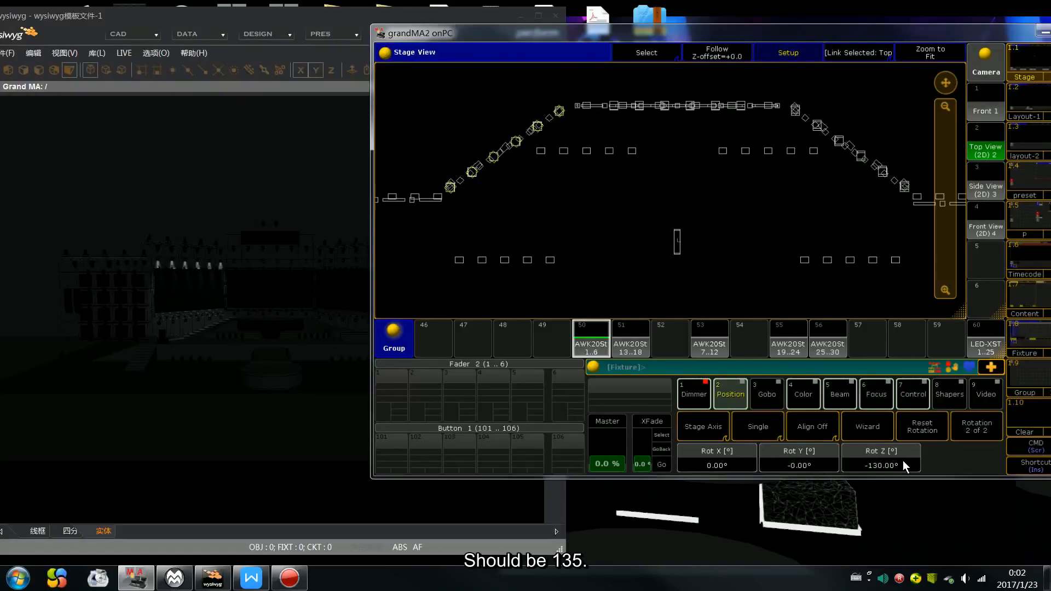
{"action": "scroll", "coordinate": [902, 461], "scroll_direction": "down", "scroll_amount": 1}
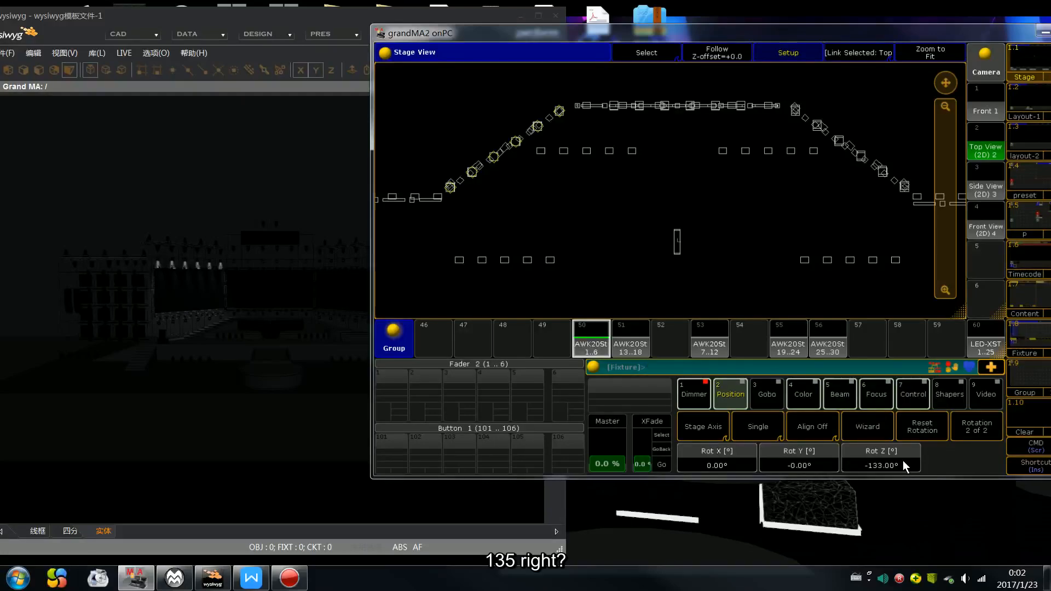
{"action": "scroll", "coordinate": [902, 465], "scroll_direction": "down", "scroll_amount": 1}
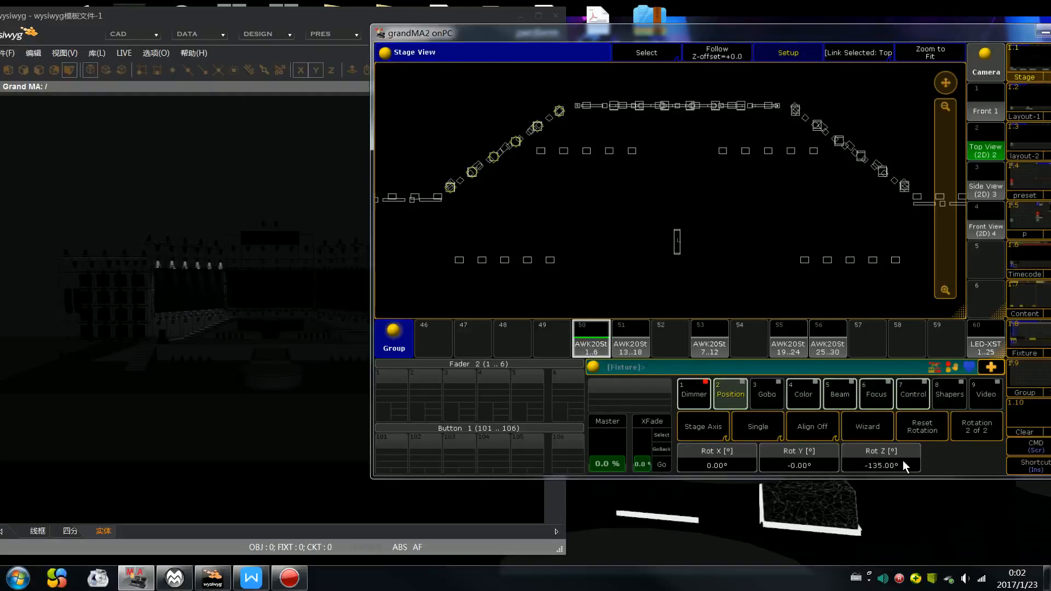
{"action": "scroll", "coordinate": [902, 461], "scroll_direction": "down", "scroll_amount": 2}
{"action": "left_click", "coordinate": [638, 340]}
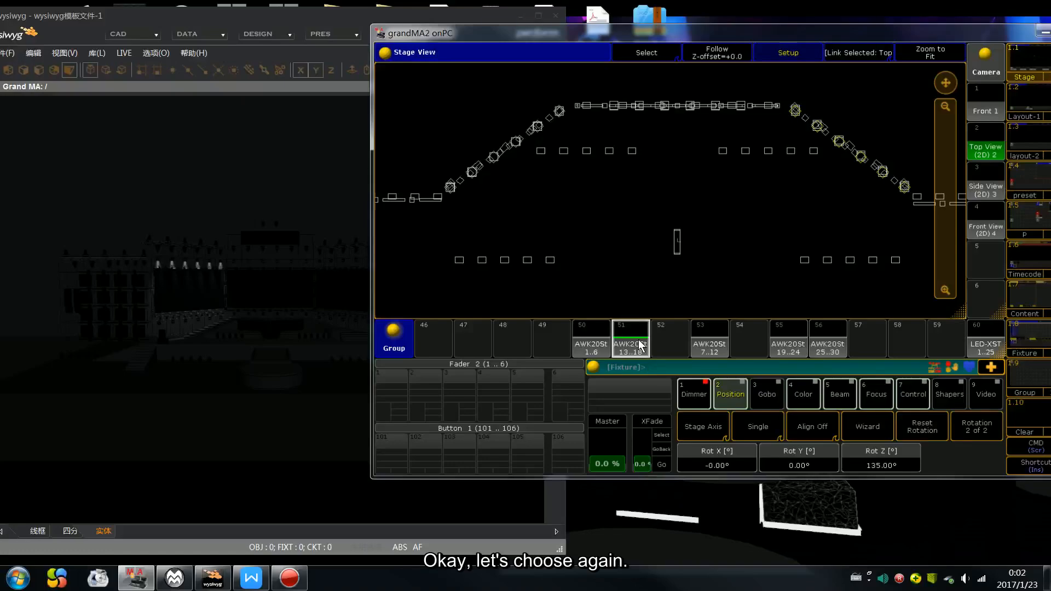
Set the AWK20St 19..24 group's Z rotation to 135°.
{"action": "left_click", "coordinate": [783, 345]}
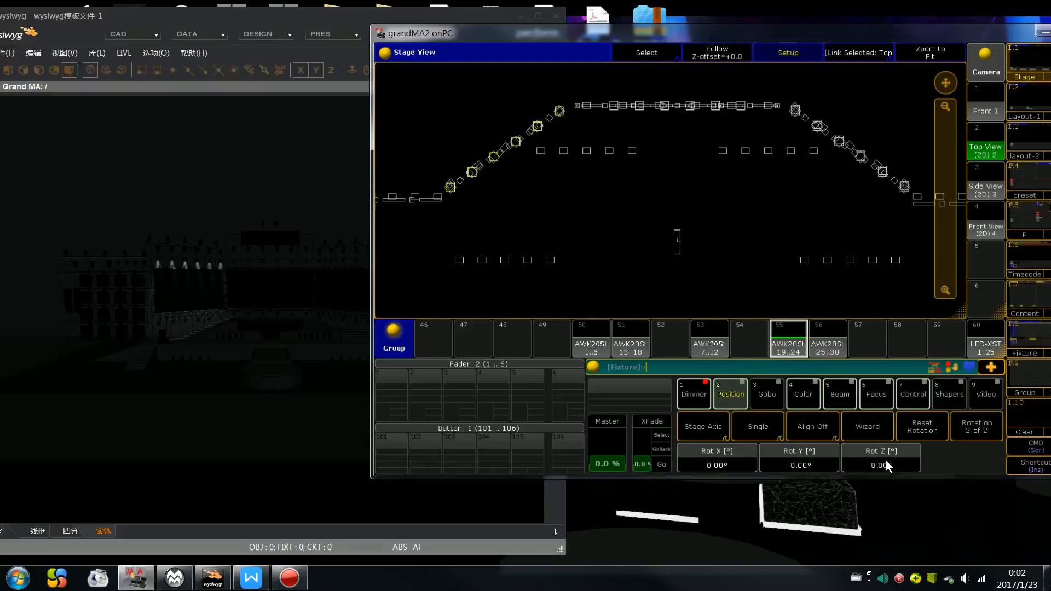
{"action": "scroll", "coordinate": [887, 467], "scroll_direction": "up", "scroll_amount": 5}
{"action": "scroll", "coordinate": [887, 467], "scroll_direction": "down", "scroll_amount": 6}
{"action": "scroll", "coordinate": [887, 467], "scroll_direction": "up", "scroll_amount": 2}
{"action": "scroll", "coordinate": [887, 467], "scroll_direction": "up", "scroll_amount": 10}
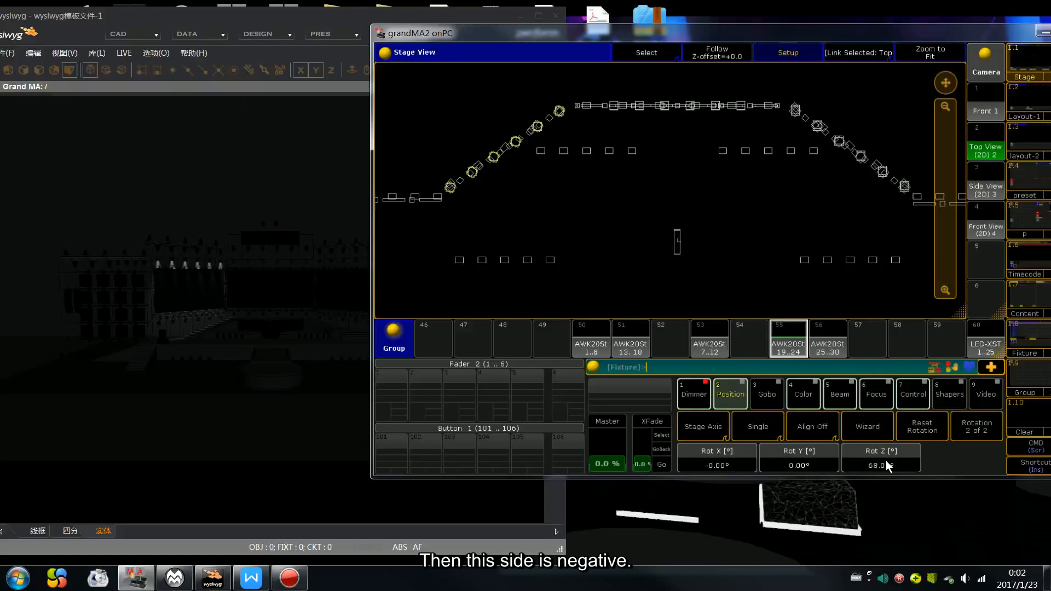
{"action": "scroll", "coordinate": [887, 467], "scroll_direction": "up", "scroll_amount": 5}
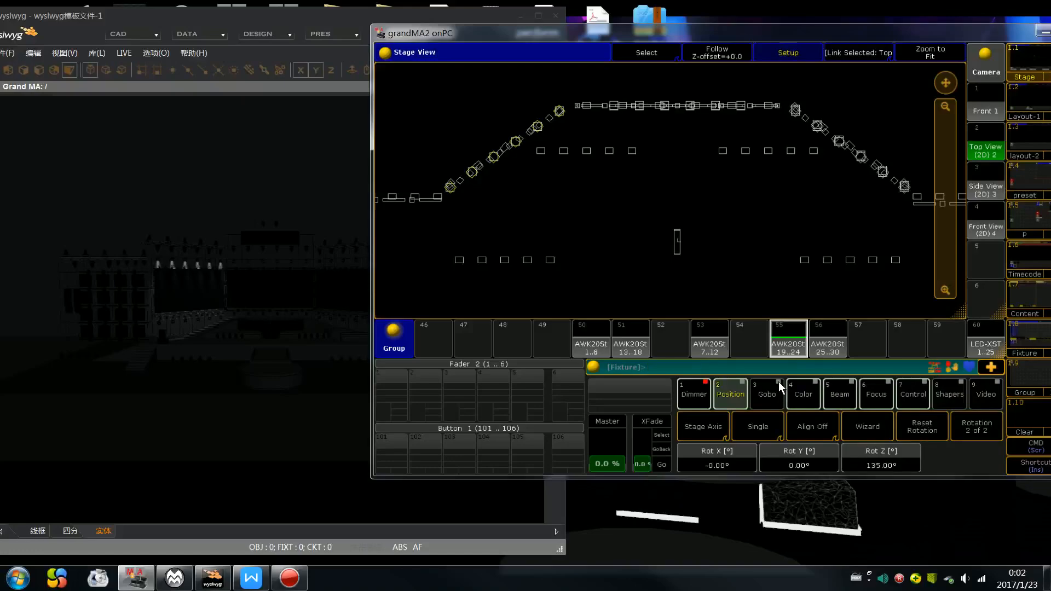
Set the AWK20St 25..30 group's Z rotation to -135°.
{"action": "left_click", "coordinate": [833, 354]}
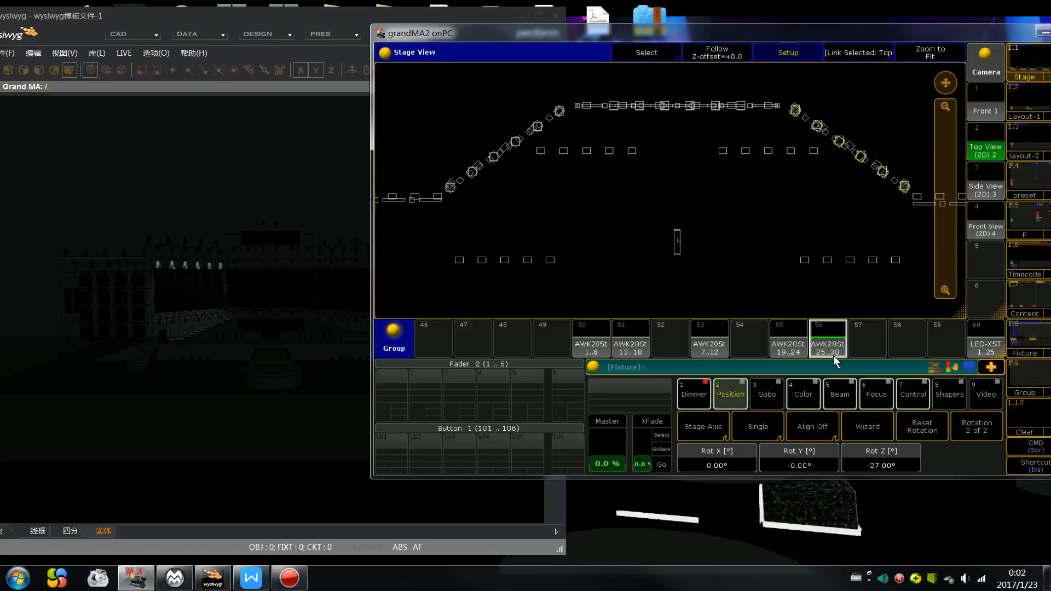
{"action": "scroll", "coordinate": [833, 356], "scroll_direction": "down", "scroll_amount": 8}
{"action": "scroll", "coordinate": [833, 355], "scroll_direction": "down", "scroll_amount": 2}
{"action": "scroll", "coordinate": [833, 356], "scroll_direction": "down", "scroll_amount": 1}
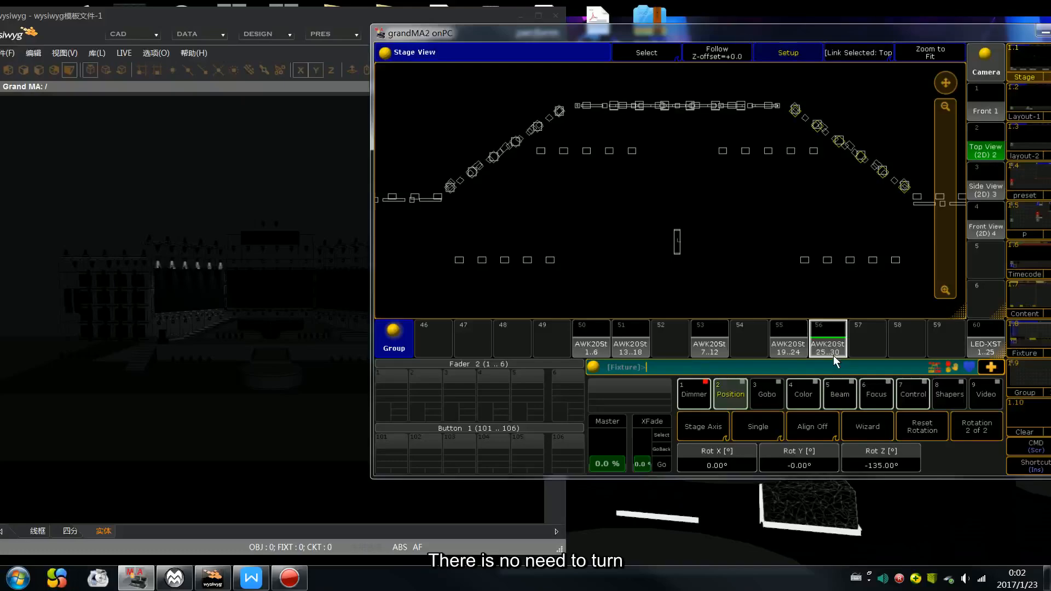
Clear the programmer, then bring the AWK20St 7..12 group to full and tilt it to 115.3.
{"action": "left_click", "coordinate": [723, 343]}
{"action": "left_click", "coordinate": [748, 345]}
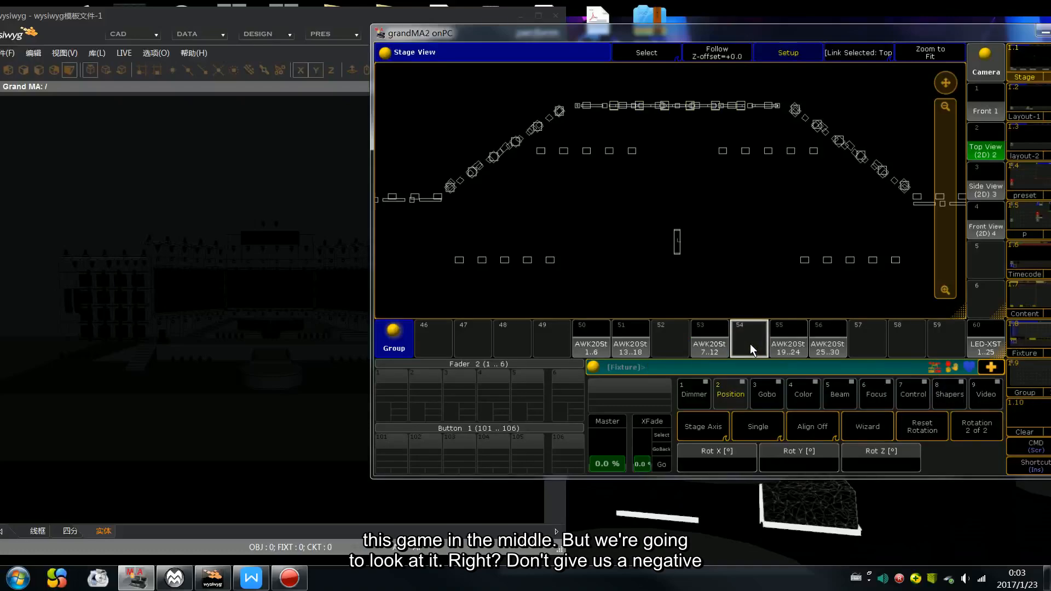
{"action": "left_click", "coordinate": [718, 338]}
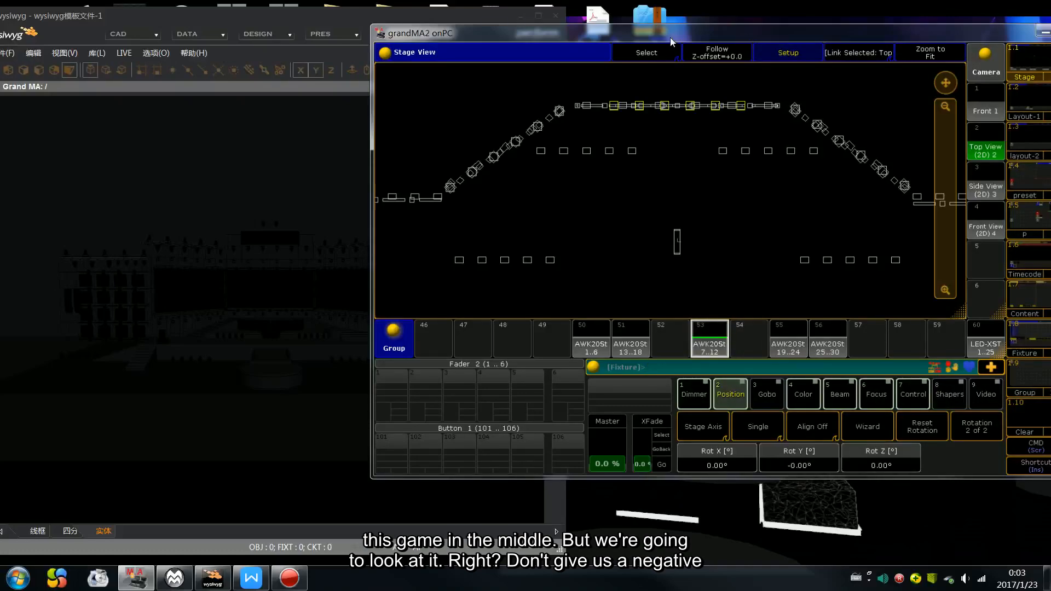
{"action": "left_click_drag", "start_coordinate": [670, 37], "coordinate": [716, 32]}
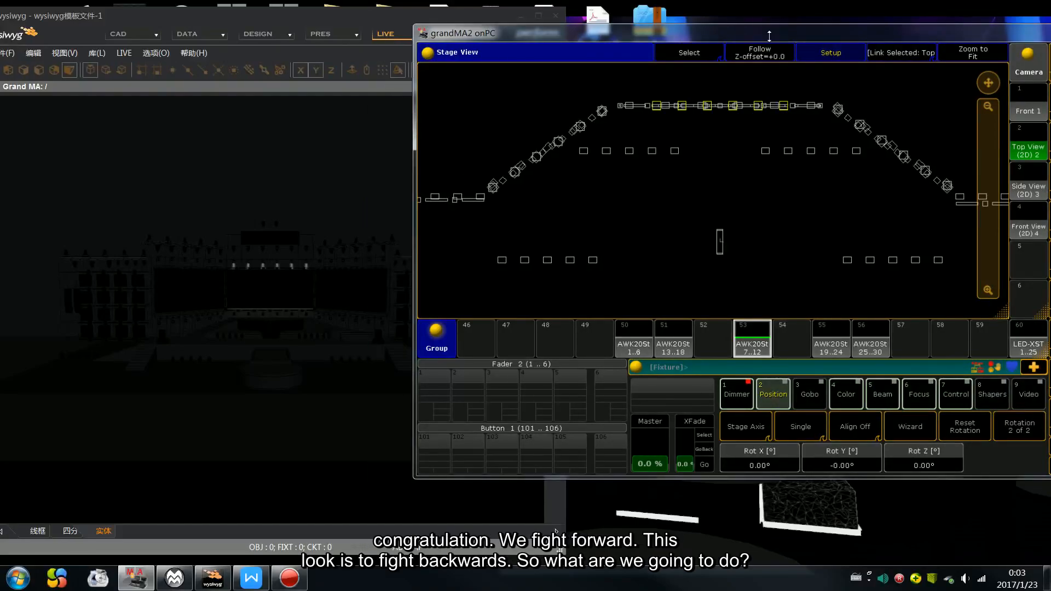
{"action": "left_click", "coordinate": [768, 390]}
{"action": "scroll", "coordinate": [768, 390], "scroll_direction": "up", "scroll_amount": 10}
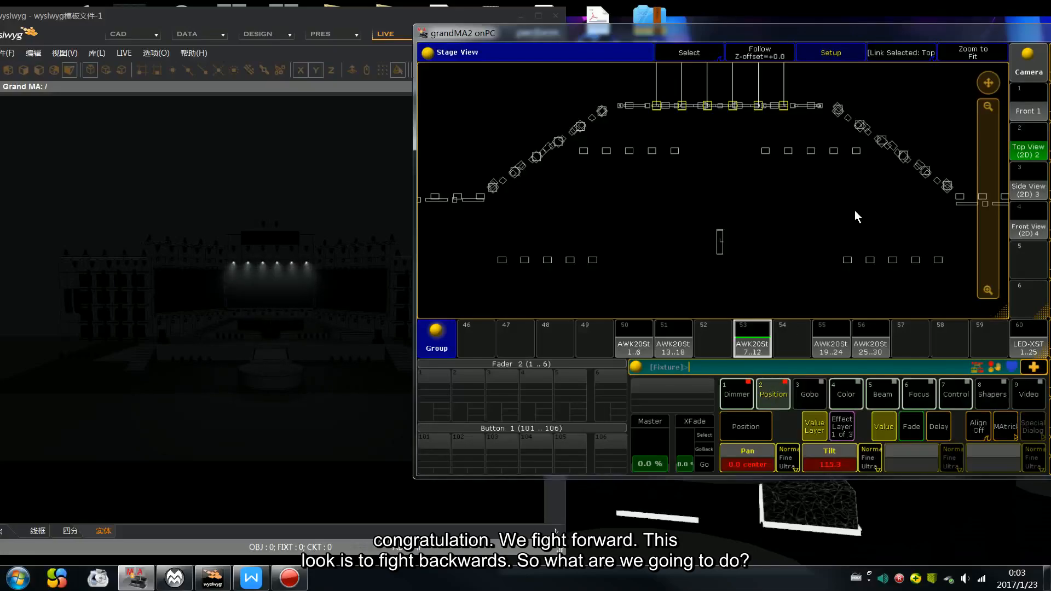
In the front camera view, set the AWK20St 7..12 group's Z rotation to 180° and clear the programmer.
{"action": "left_click", "coordinate": [1023, 113]}
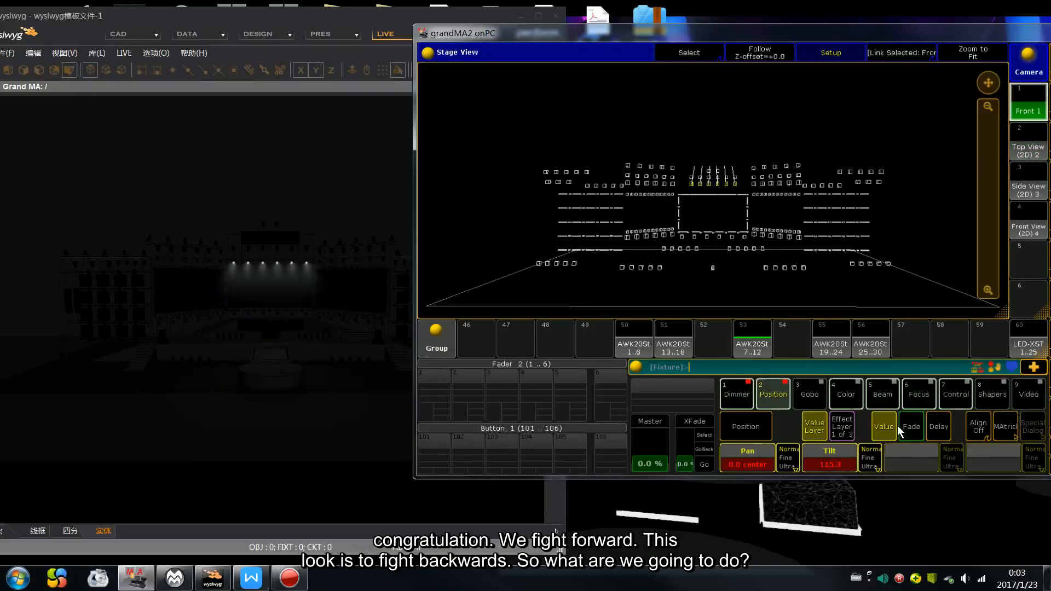
{"action": "left_click", "coordinate": [843, 61]}
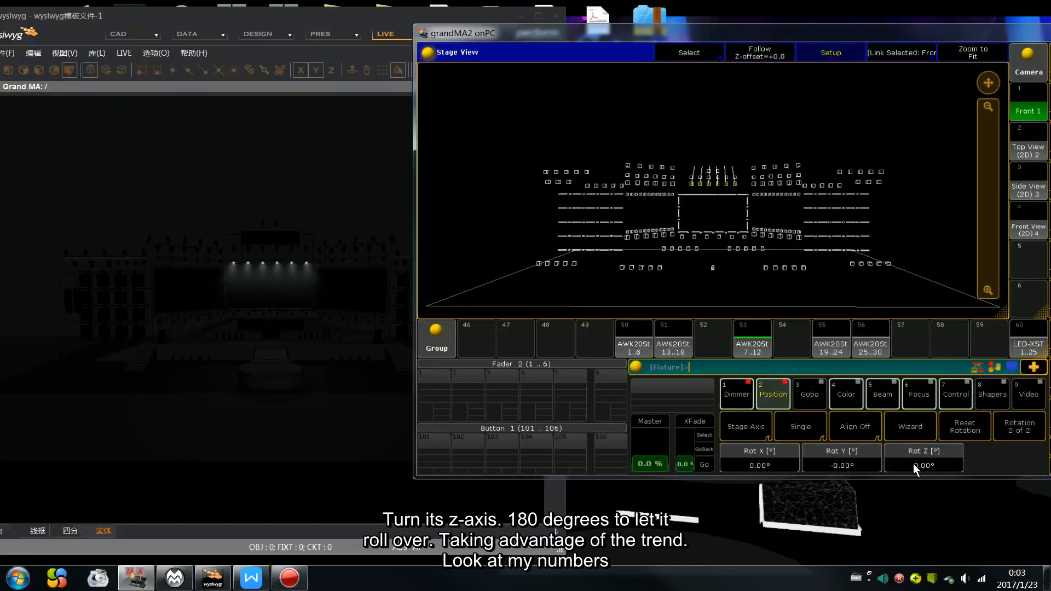
{"action": "scroll", "coordinate": [913, 464], "scroll_direction": "up", "scroll_amount": 15}
{"action": "scroll", "coordinate": [913, 464], "scroll_direction": "up", "scroll_amount": 15}
{"action": "scroll", "coordinate": [913, 464], "scroll_direction": "down", "scroll_amount": 10}
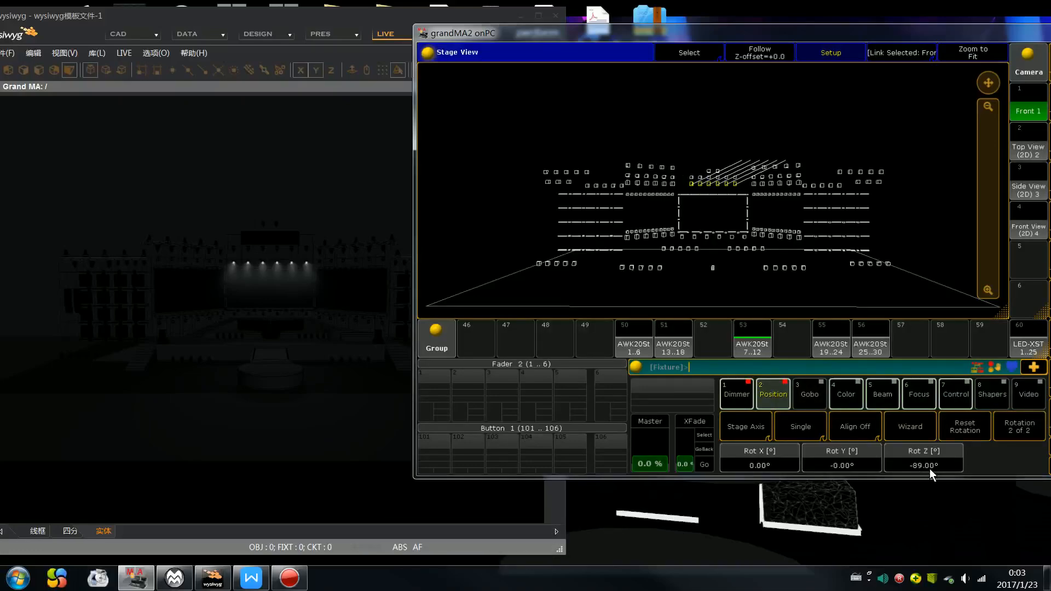
{"action": "scroll", "coordinate": [955, 489], "scroll_direction": "down", "scroll_amount": 10}
{"action": "scroll", "coordinate": [956, 488], "scroll_direction": "down", "scroll_amount": 10}
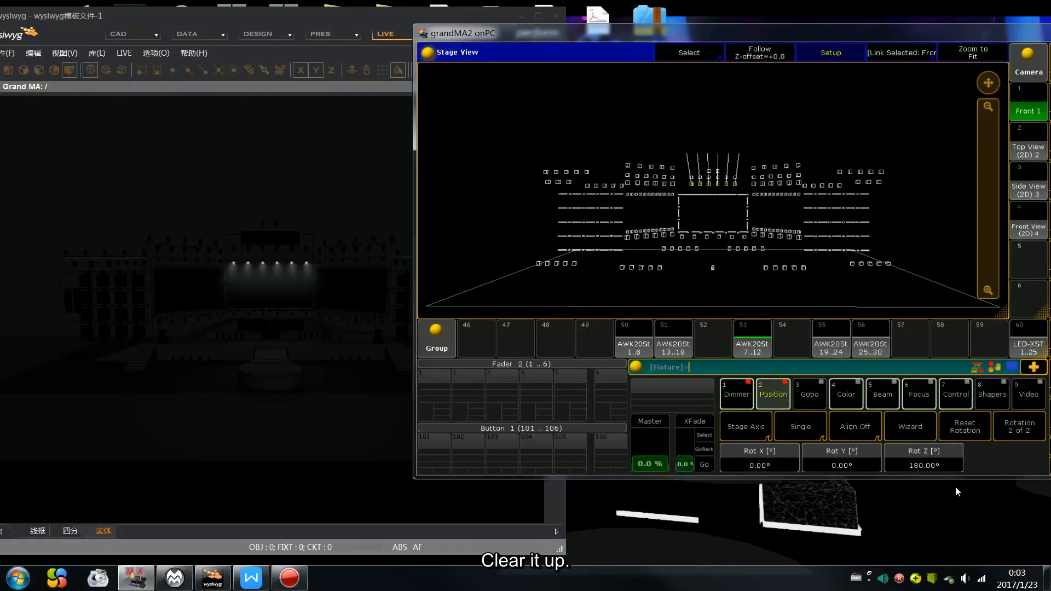
{"action": "key", "text": "c"}
{"action": "key", "text": "c"}
{"action": "key", "text": "c"}
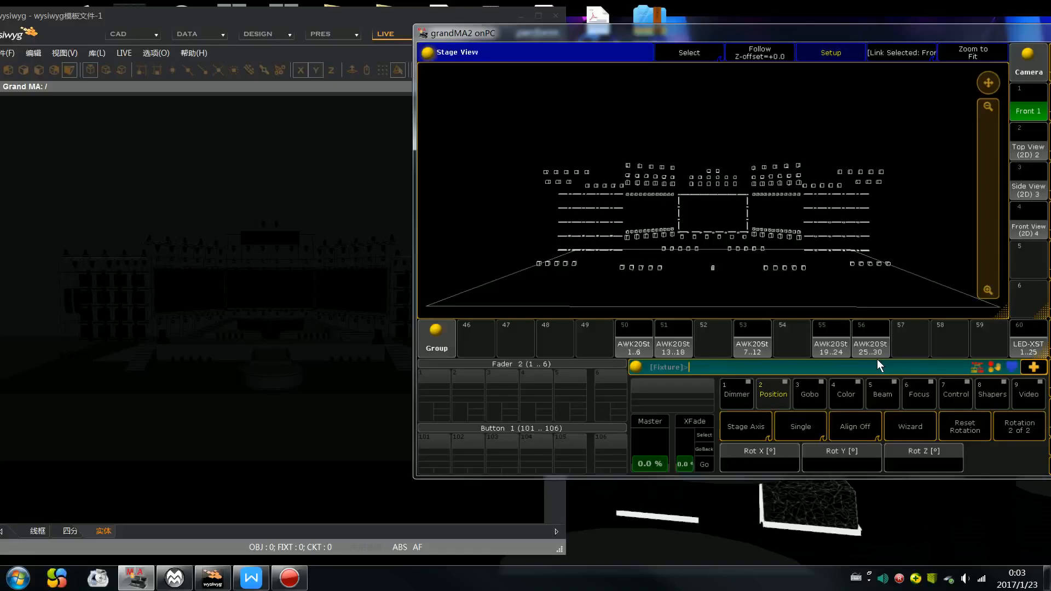
Select the AWK20St 1..6, 13..18, 7..12, 19..24 and 25..30 groups, bring them to full and tilt them slightly above horizontal.
{"action": "left_click", "coordinate": [634, 340]}
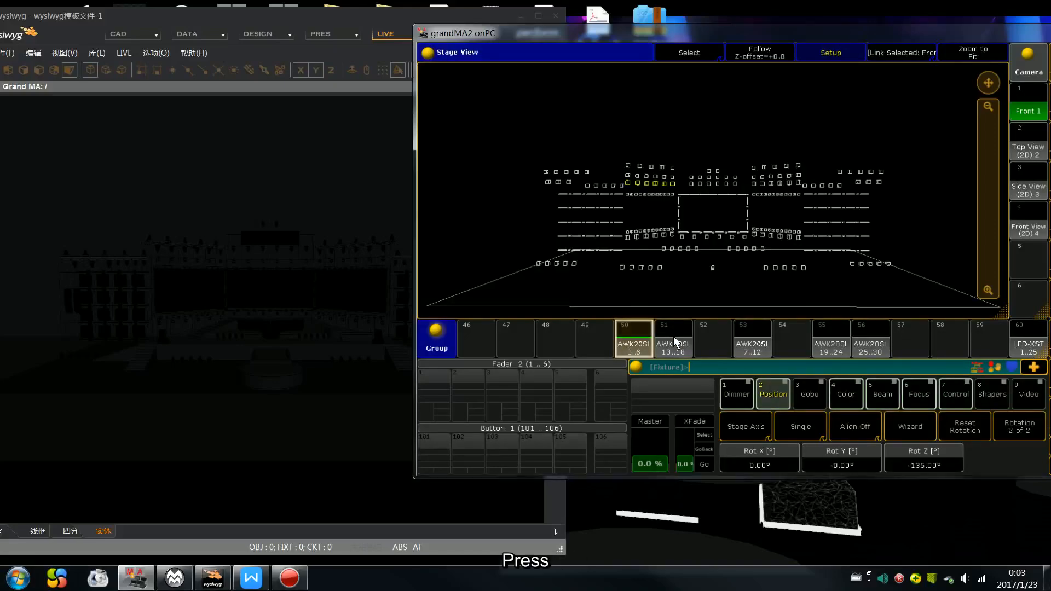
{"action": "left_click", "coordinate": [673, 339]}
{"action": "left_click", "coordinate": [750, 339]}
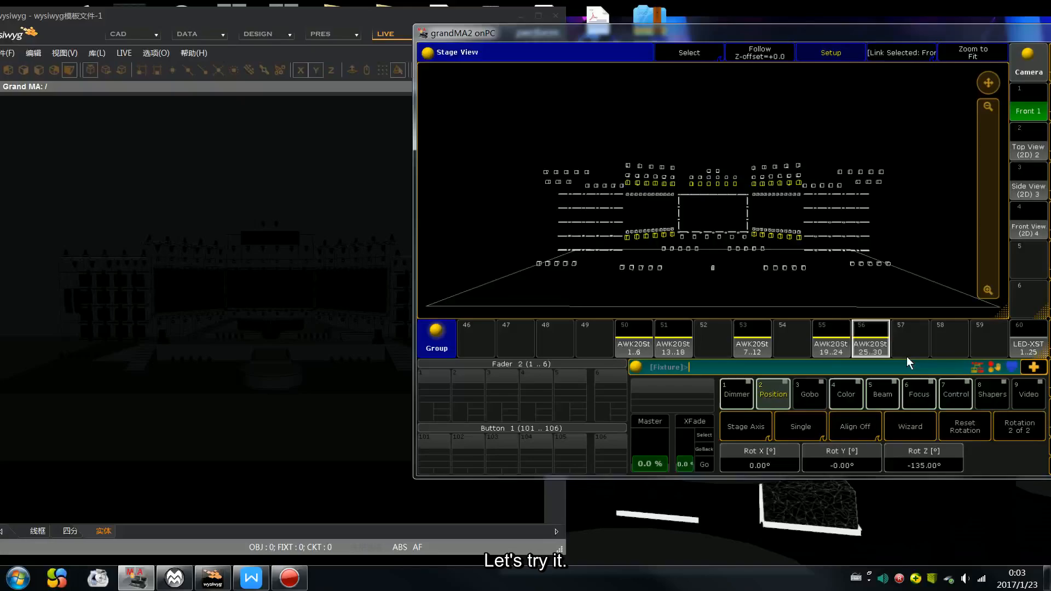
{"action": "left_click", "coordinate": [780, 389]}
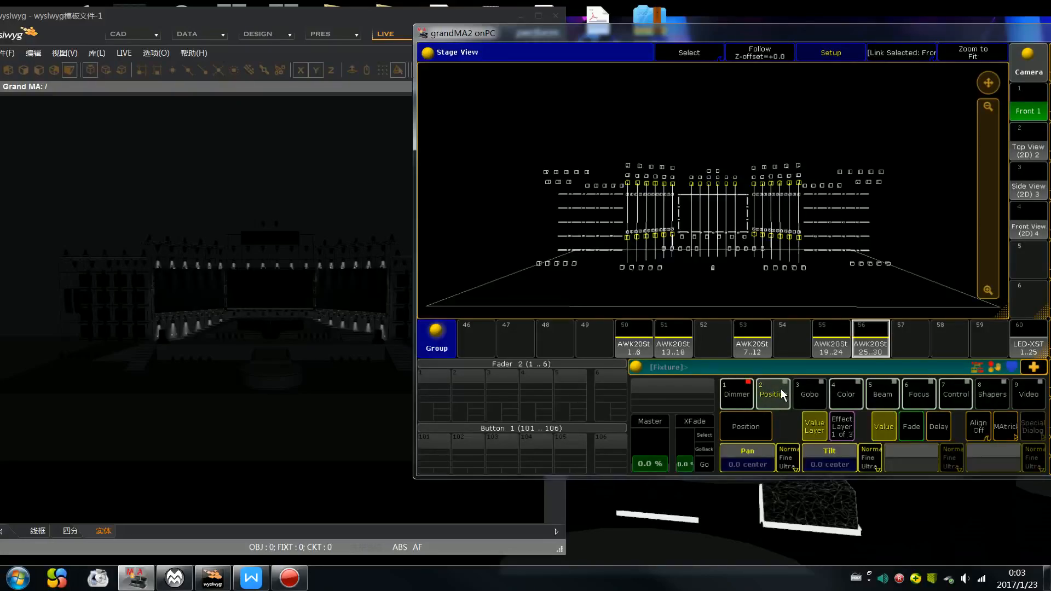
{"action": "scroll", "coordinate": [781, 390], "scroll_direction": "up", "scroll_amount": 10}
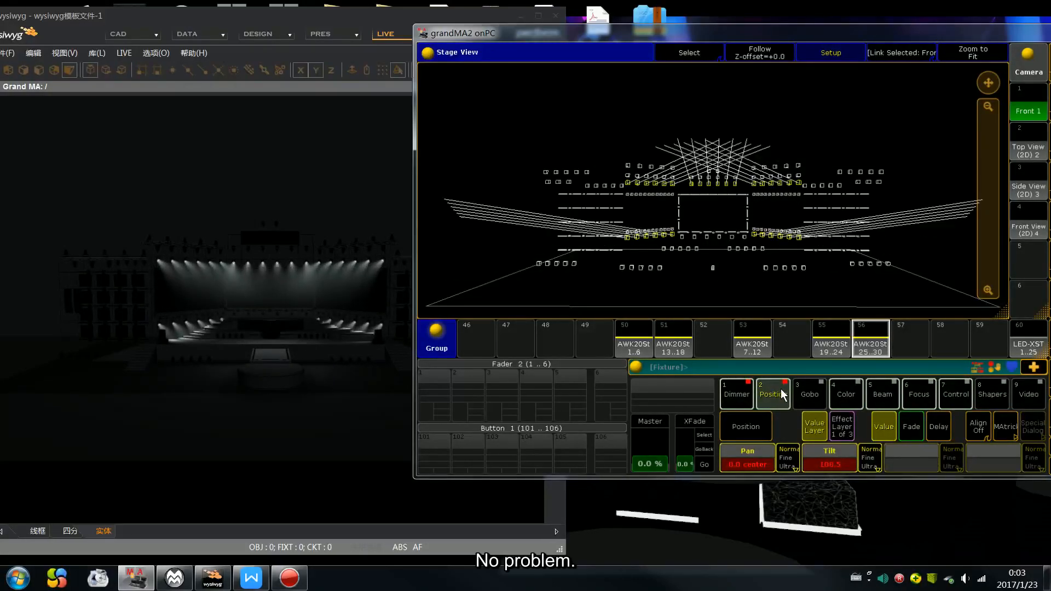
Sweep the AWK20St groups' tilt up and down to compare their beams with wysiwyg, then clear the programmer.
{"action": "scroll", "coordinate": [781, 390], "scroll_direction": "up", "scroll_amount": 6}
{"action": "scroll", "coordinate": [781, 390], "scroll_direction": "down", "scroll_amount": 5}
{"action": "scroll", "coordinate": [781, 389], "scroll_direction": "down", "scroll_amount": 5}
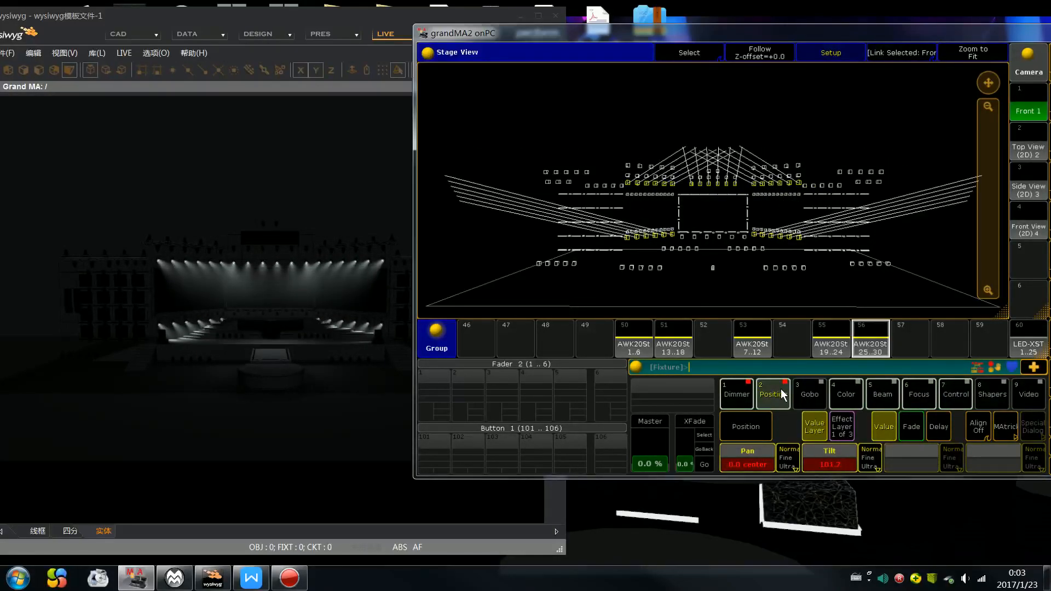
{"action": "scroll", "coordinate": [781, 389], "scroll_direction": "down", "scroll_amount": 8}
{"action": "key", "text": "BackSpace"}
{"action": "key", "text": "BackSpace"}
{"action": "key", "text": "BackSpace"}
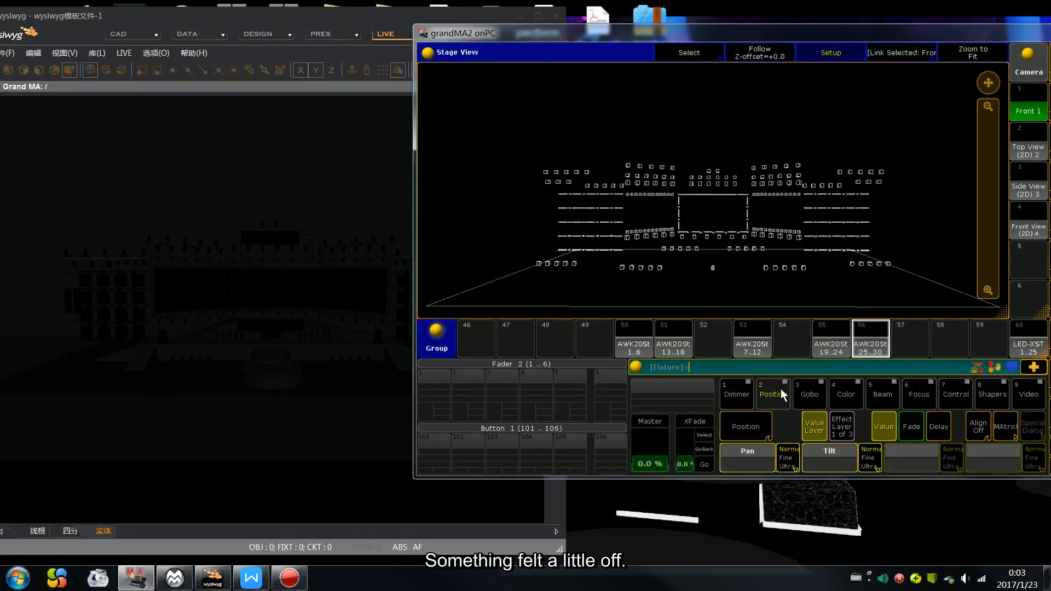
Bring the AWK20St 1..6 and 13..18 groups to full and tilt them to about 90.4 to check their beam direction.
{"action": "left_click", "coordinate": [645, 331]}
{"action": "left_click", "coordinate": [689, 338]}
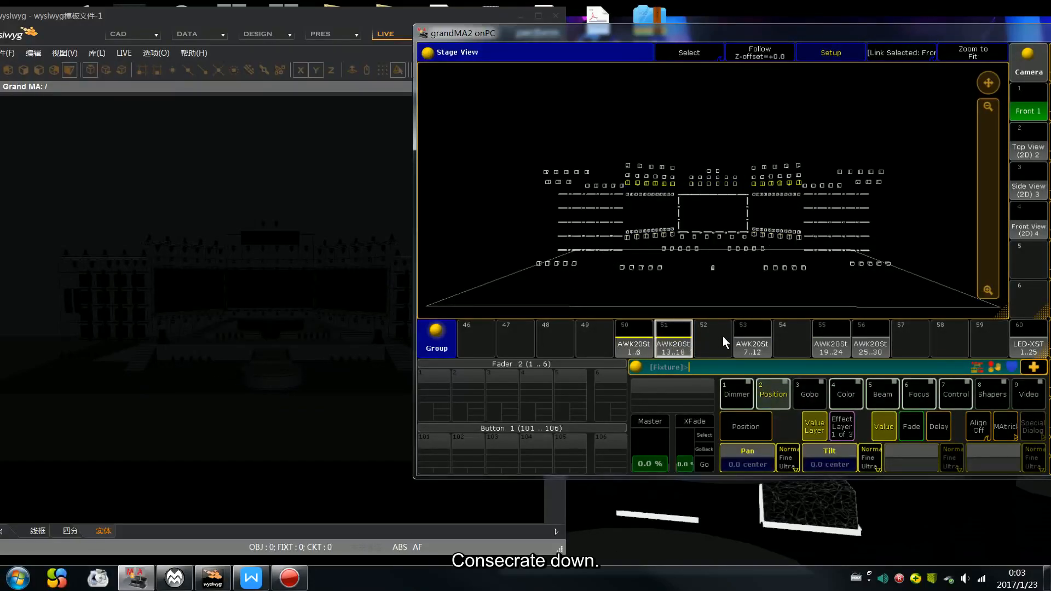
{"action": "key", "text": "f"}
{"action": "scroll", "coordinate": [723, 336], "scroll_direction": "up", "scroll_amount": 8}
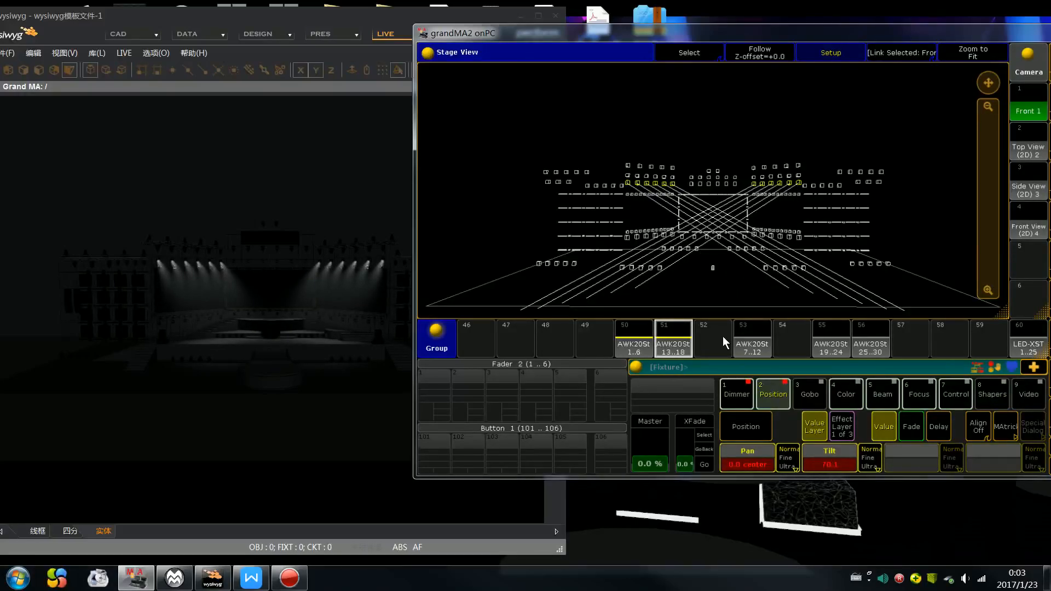
{"action": "scroll", "coordinate": [722, 336], "scroll_direction": "up", "scroll_amount": 2}
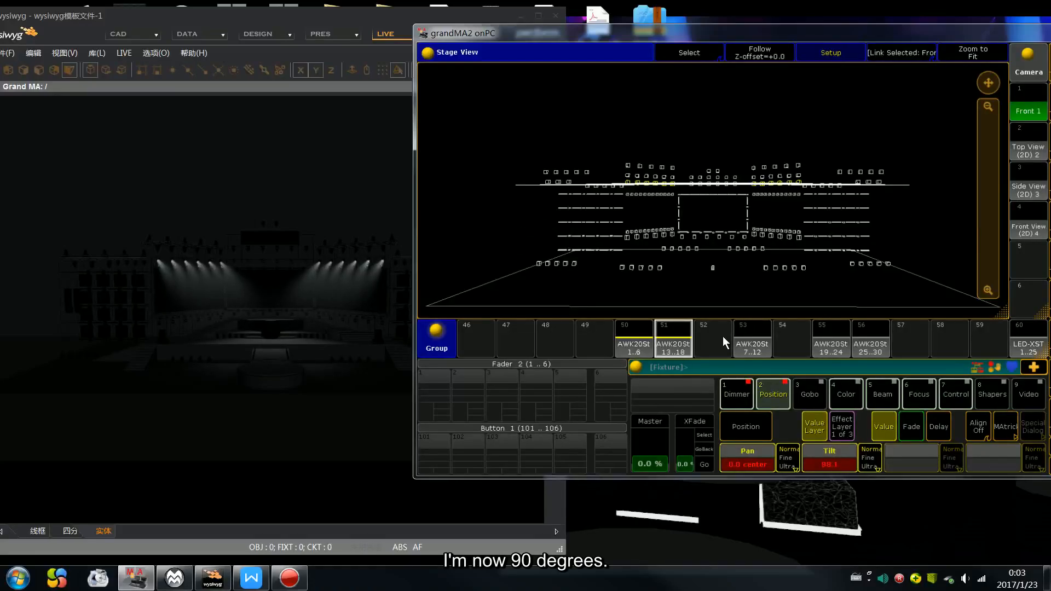
{"action": "scroll", "coordinate": [723, 336], "scroll_direction": "up", "scroll_amount": 1}
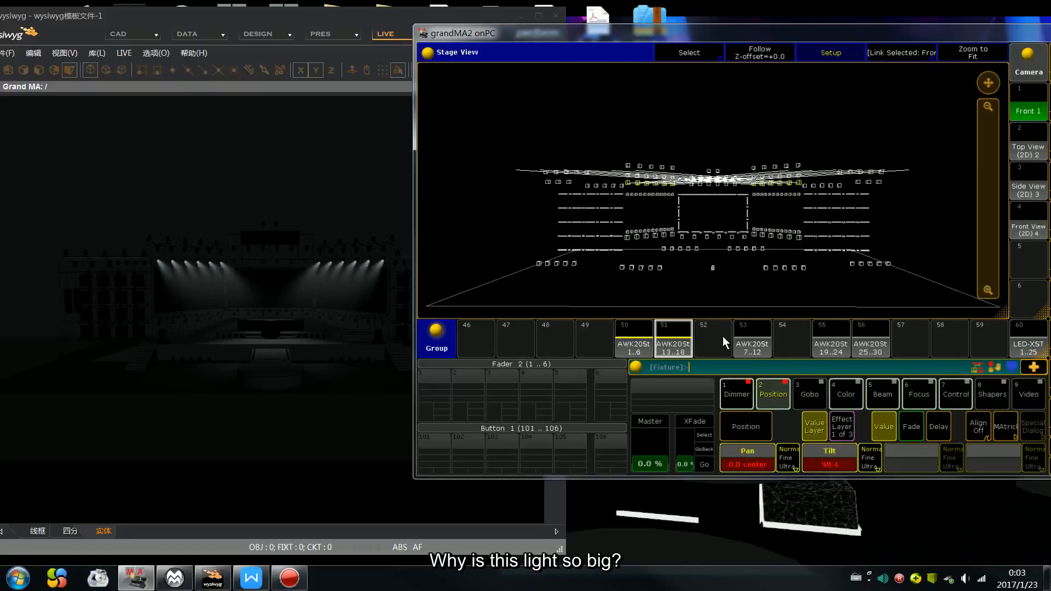
Compare the beam angle of the two AWK20St groups from a lower wysiwyg viewpoint, then clear the programmer.
{"action": "left_click_drag", "start_coordinate": [300, 269], "coordinate": [305, 229]}
{"action": "left_click", "coordinate": [791, 132]}
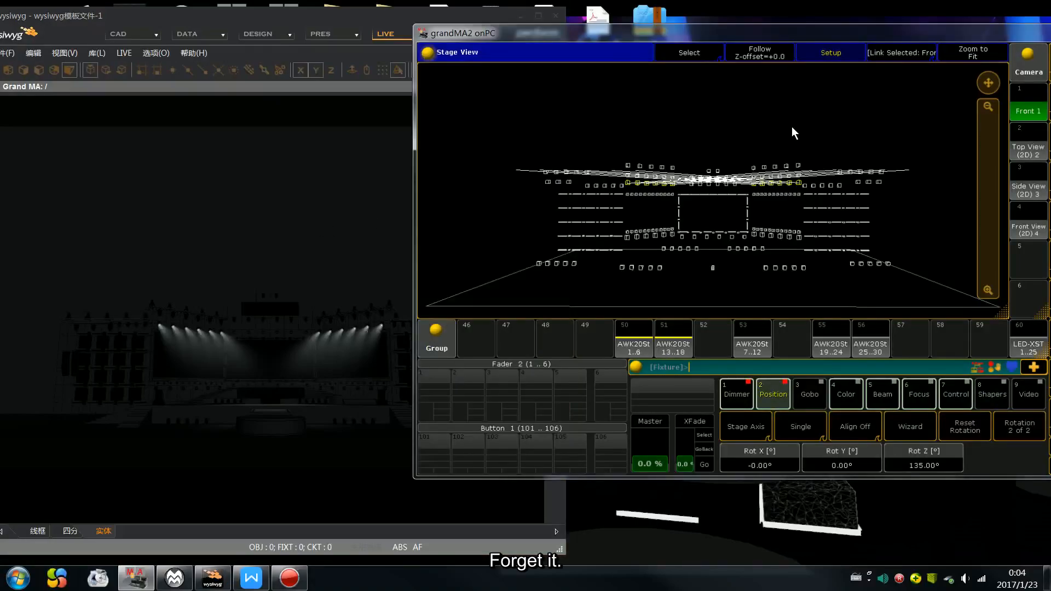
{"action": "key", "text": "c"}
{"action": "key", "text": "c"}
{"action": "key", "text": "c"}
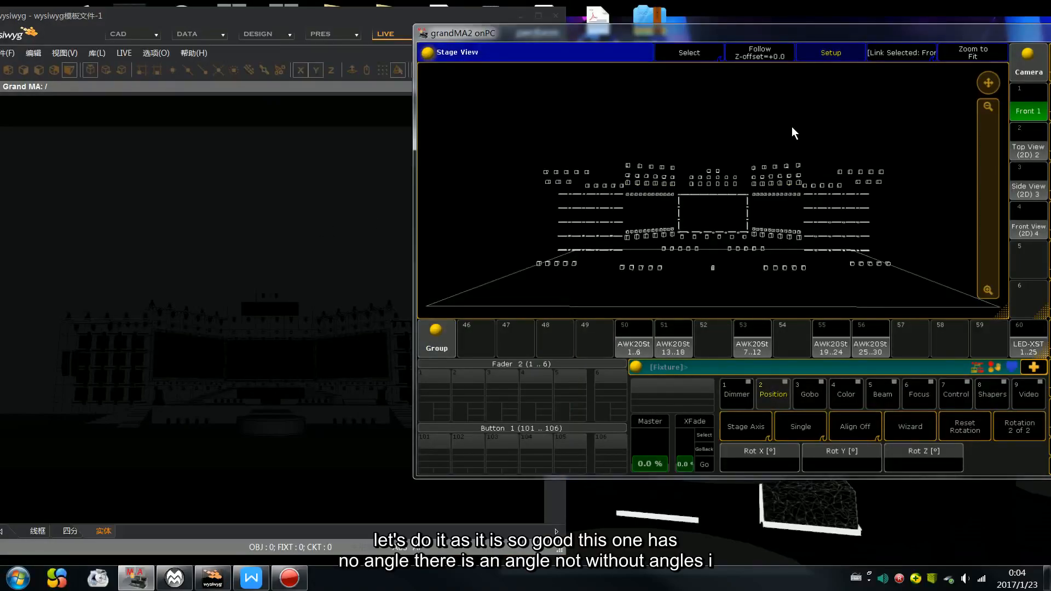
Bring the LED-XST 1..25 group to full and examine its fixtures close up in the Stage View.
{"action": "left_click", "coordinate": [1026, 345]}
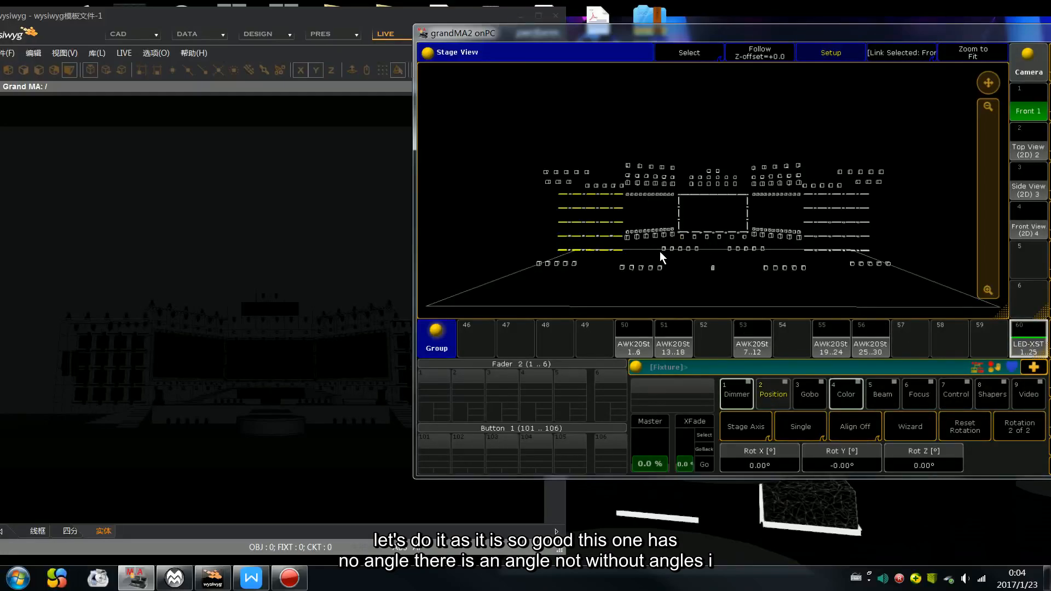
{"action": "left_click_drag", "start_coordinate": [984, 196], "coordinate": [986, 256]}
{"action": "left_click_drag", "start_coordinate": [996, 169], "coordinate": [990, 212]}
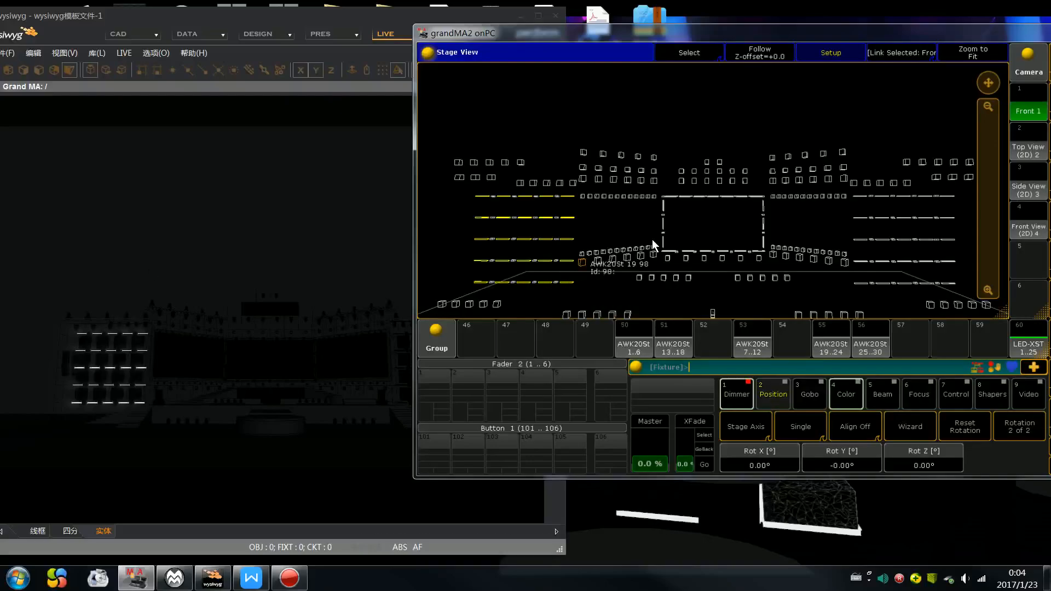
{"action": "left_click_drag", "start_coordinate": [984, 152], "coordinate": [992, 228]}
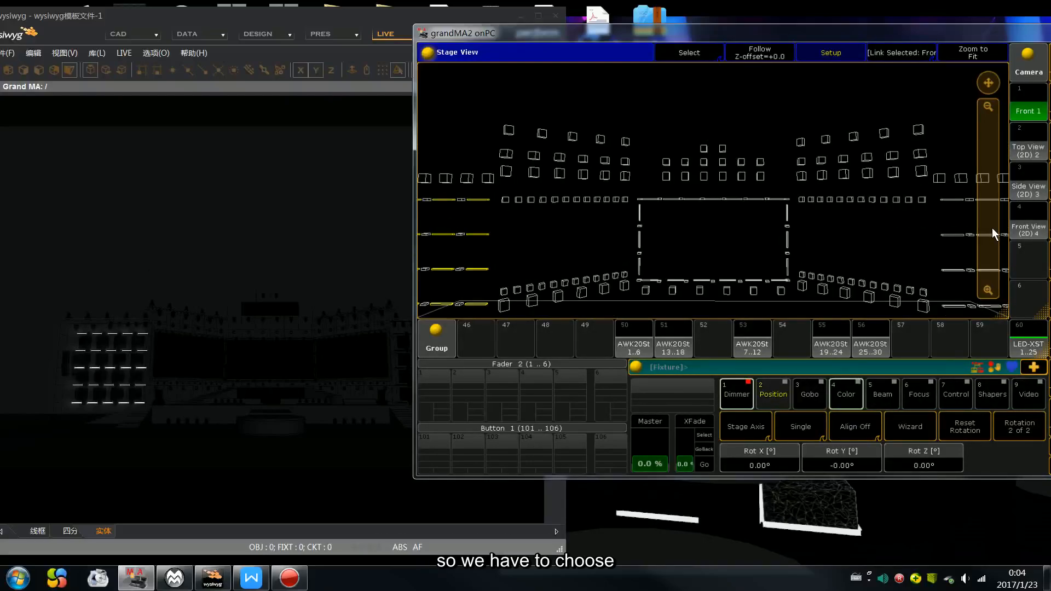
Select the LED-XST 26..50 and 1..25 groups together and set their X rotation to -90°.
{"action": "scroll", "coordinate": [918, 340], "scroll_direction": "down", "scroll_amount": 2}
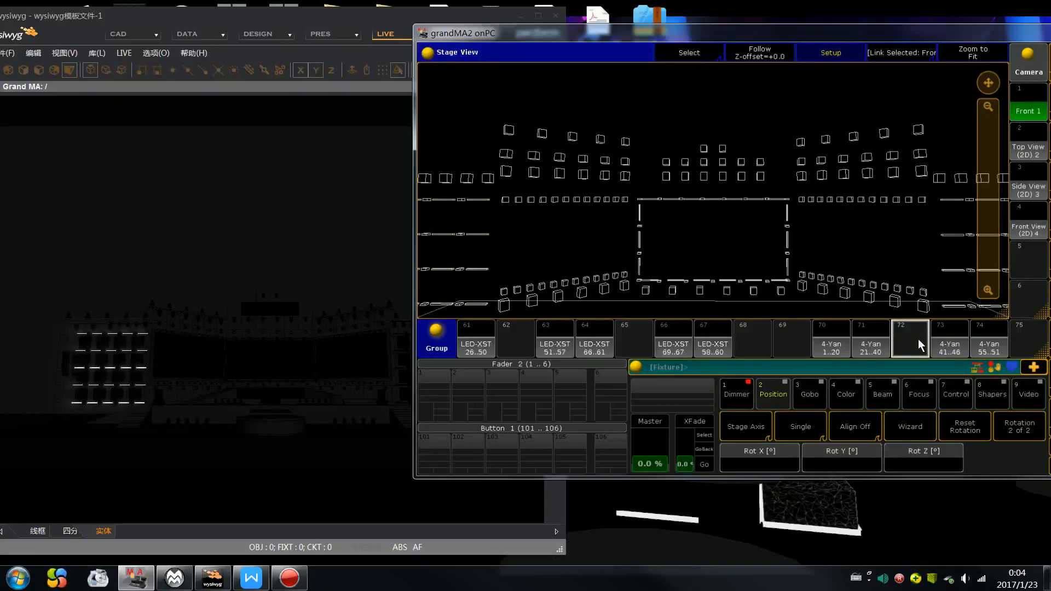
{"action": "left_click", "coordinate": [478, 343]}
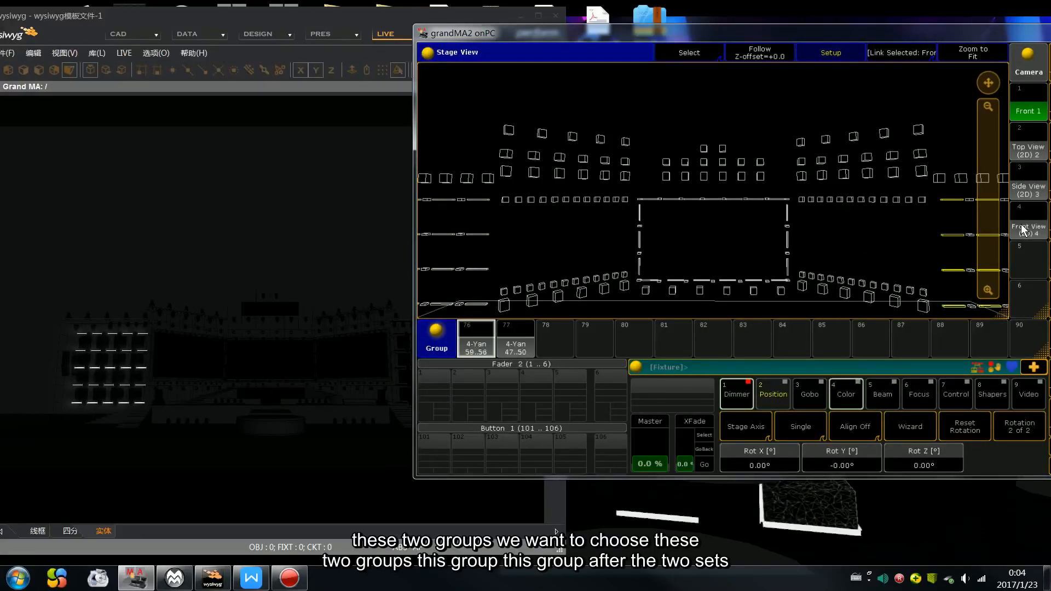
{"action": "left_click_drag", "start_coordinate": [985, 222], "coordinate": [999, 137]}
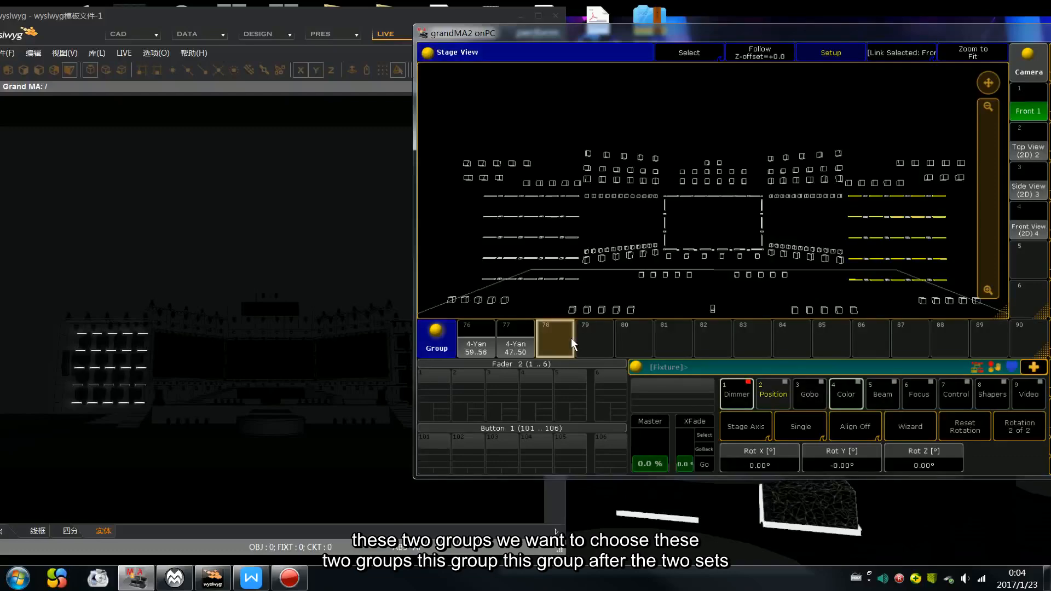
{"action": "scroll", "coordinate": [571, 338], "scroll_direction": "up", "scroll_amount": 1}
{"action": "left_click", "coordinate": [483, 342]}
{"action": "scroll", "coordinate": [509, 345], "scroll_direction": "up", "scroll_amount": 1}
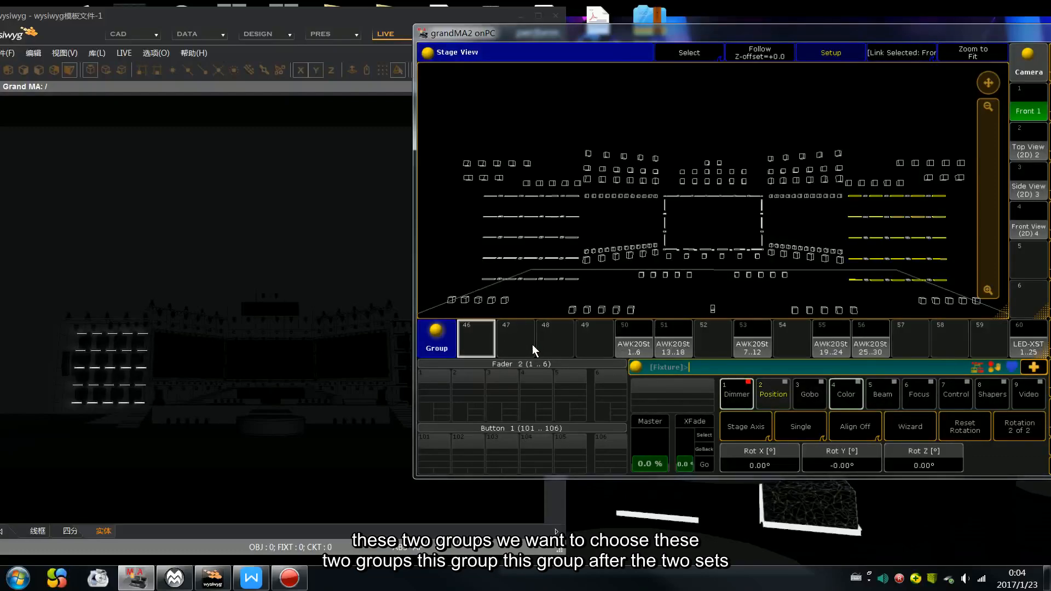
{"action": "left_click", "coordinate": [1024, 345]}
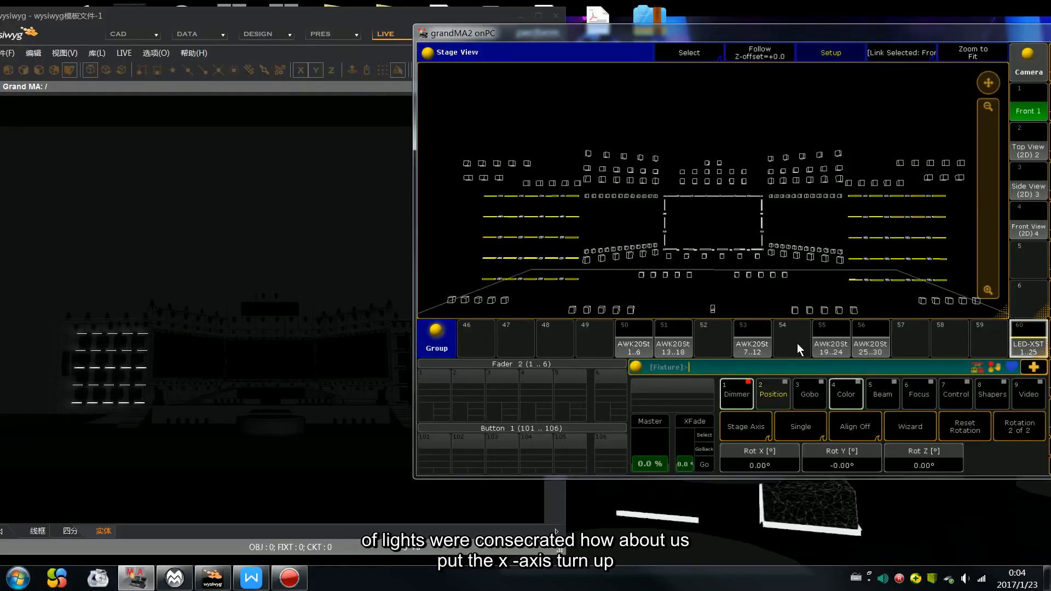
{"action": "left_click", "coordinate": [781, 395]}
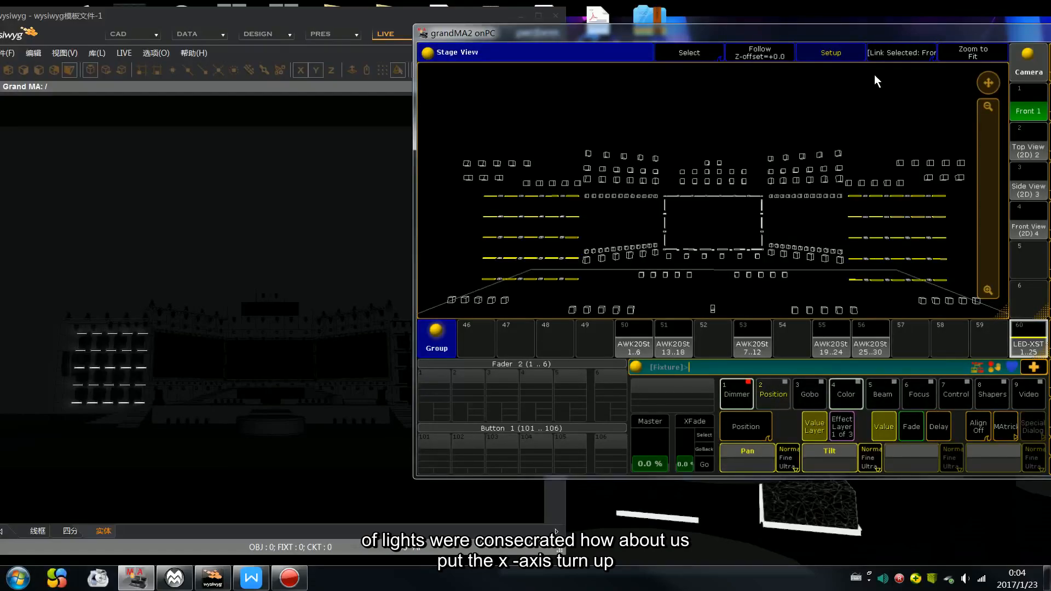
{"action": "left_click", "coordinate": [852, 58]}
{"action": "left_click", "coordinate": [852, 58]}
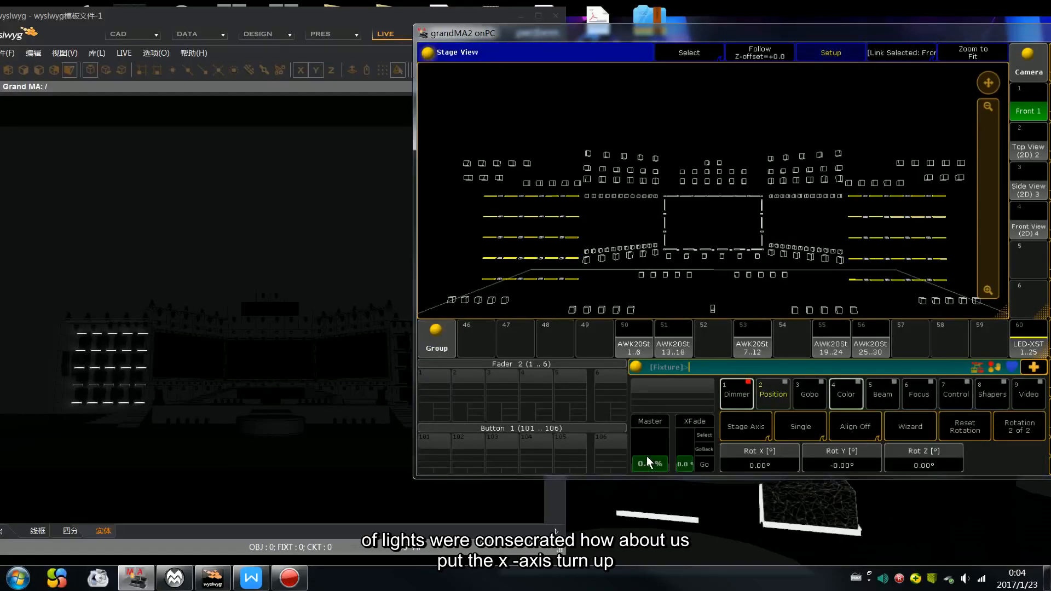
{"action": "scroll", "coordinate": [767, 471], "scroll_direction": "down", "scroll_amount": 10}
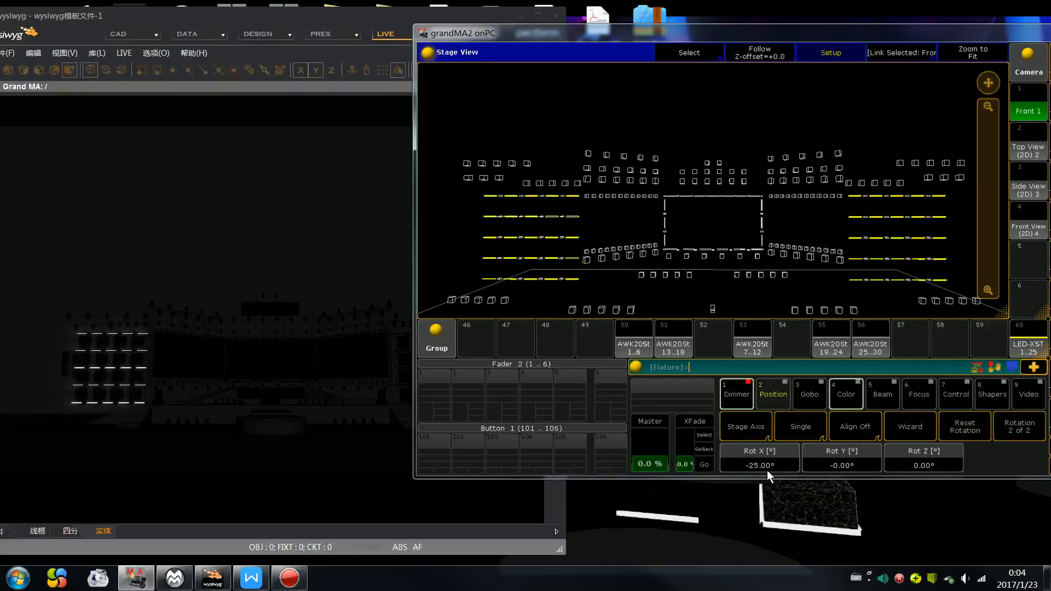
{"action": "scroll", "coordinate": [767, 471], "scroll_direction": "down", "scroll_amount": 2}
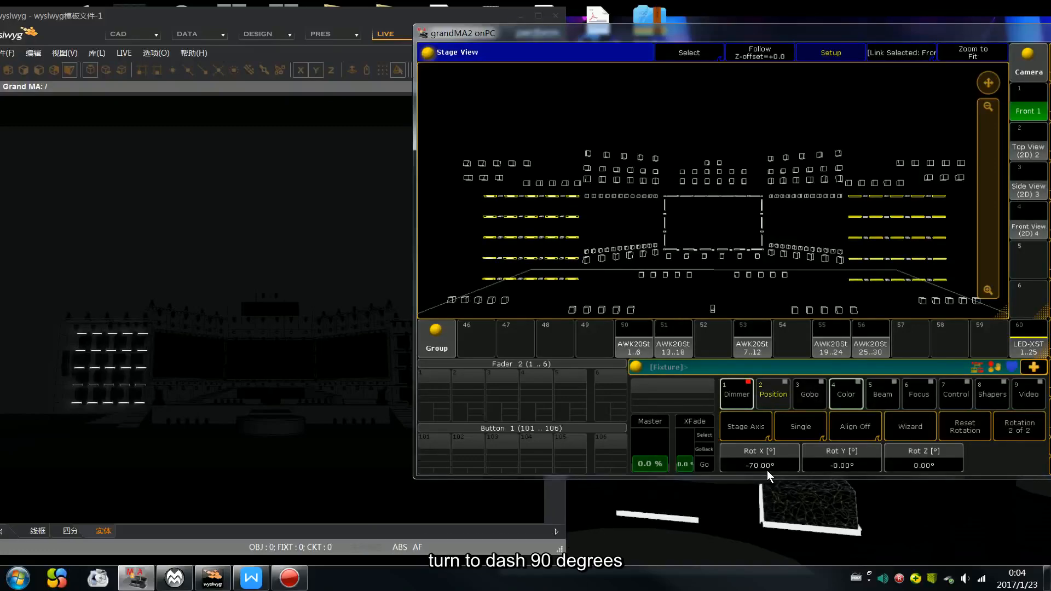
{"action": "scroll", "coordinate": [767, 471], "scroll_direction": "down", "scroll_amount": 3}
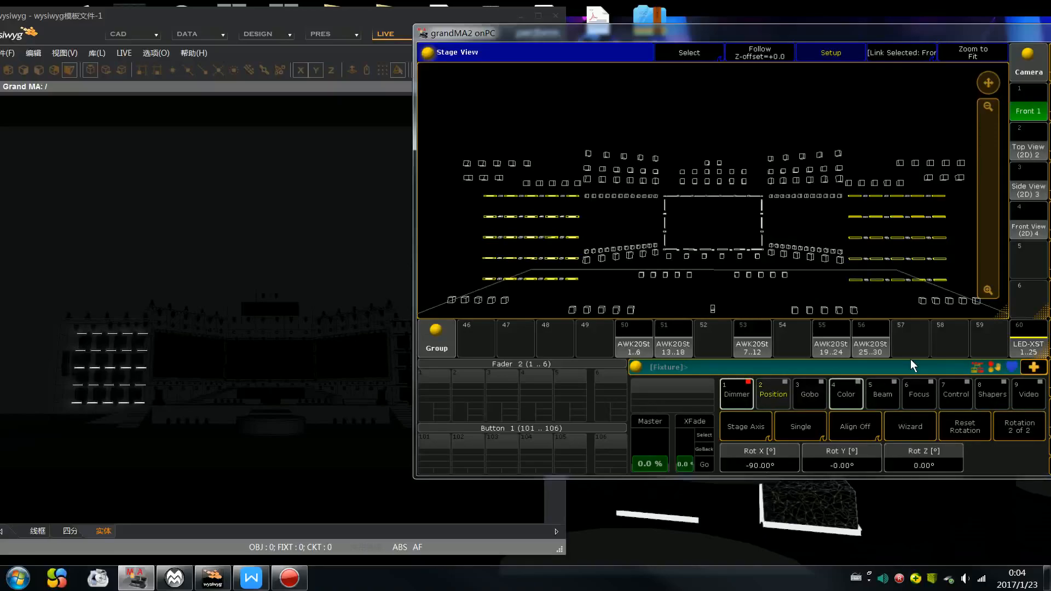
Bring only the LED-XST 26..50 group to full and try an X rotation of 90° on it.
{"action": "left_click_drag", "start_coordinate": [993, 215], "coordinate": [995, 300]}
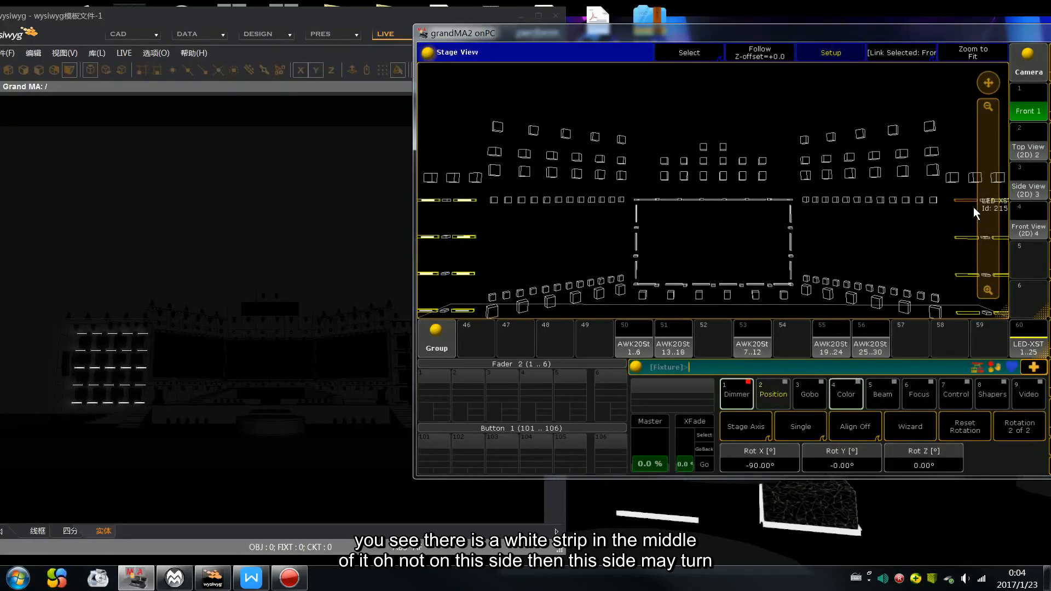
{"action": "left_click", "coordinate": [994, 342]}
{"action": "scroll", "coordinate": [994, 342], "scroll_direction": "down", "scroll_amount": 1}
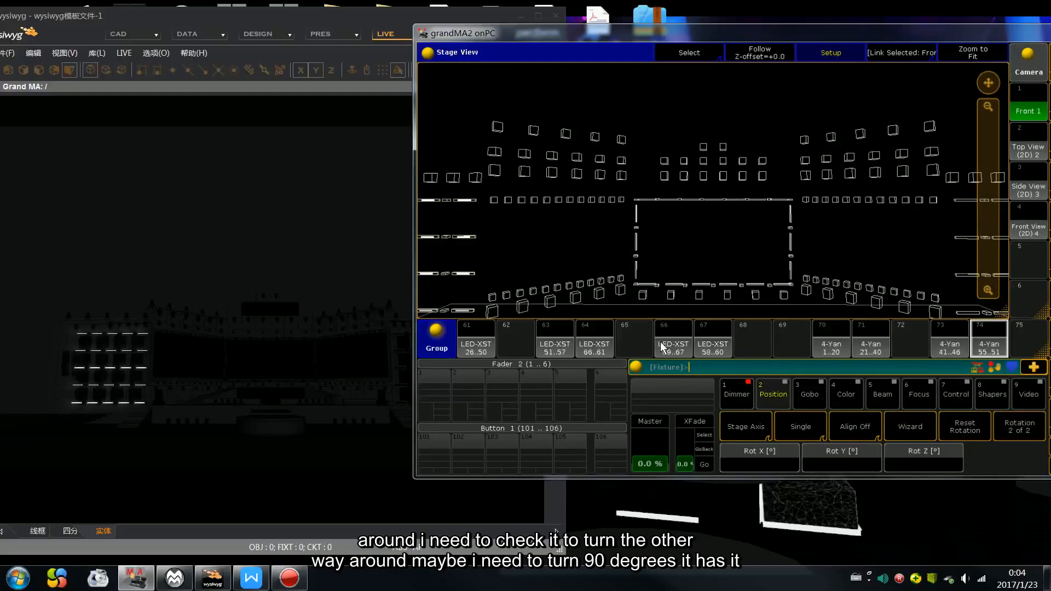
{"action": "left_click", "coordinate": [489, 340]}
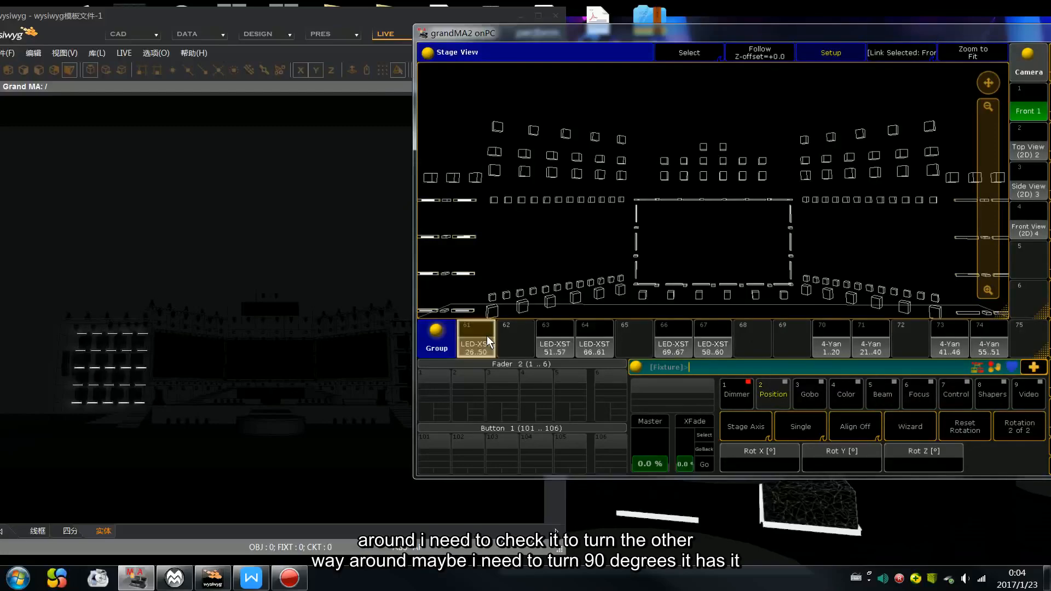
{"action": "scroll", "coordinate": [786, 462], "scroll_direction": "down", "scroll_amount": 10}
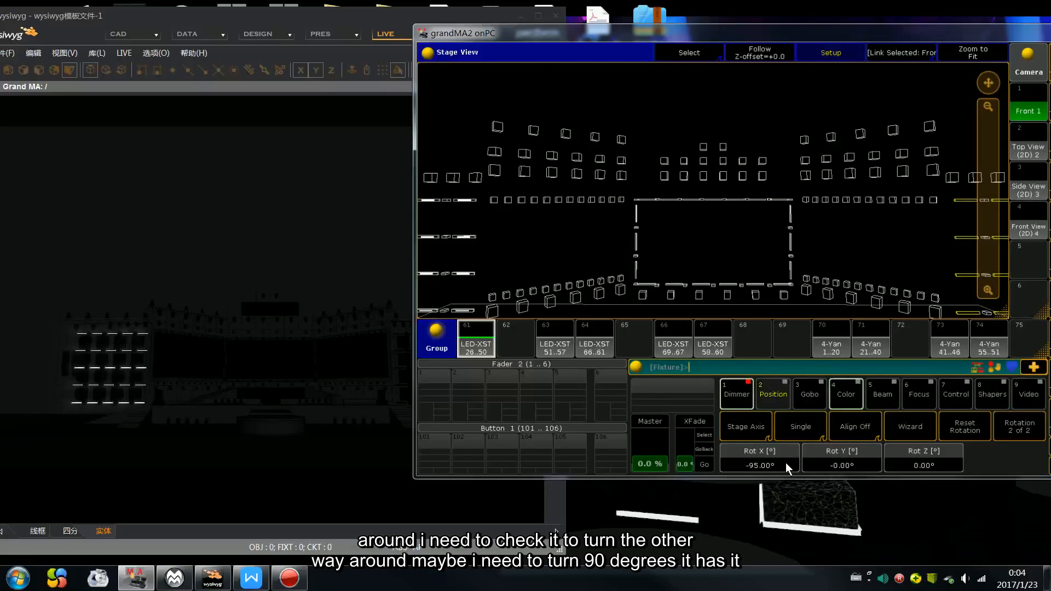
{"action": "scroll", "coordinate": [787, 462], "scroll_direction": "up", "scroll_amount": 15}
{"action": "scroll", "coordinate": [786, 462], "scroll_direction": "up", "scroll_amount": 10}
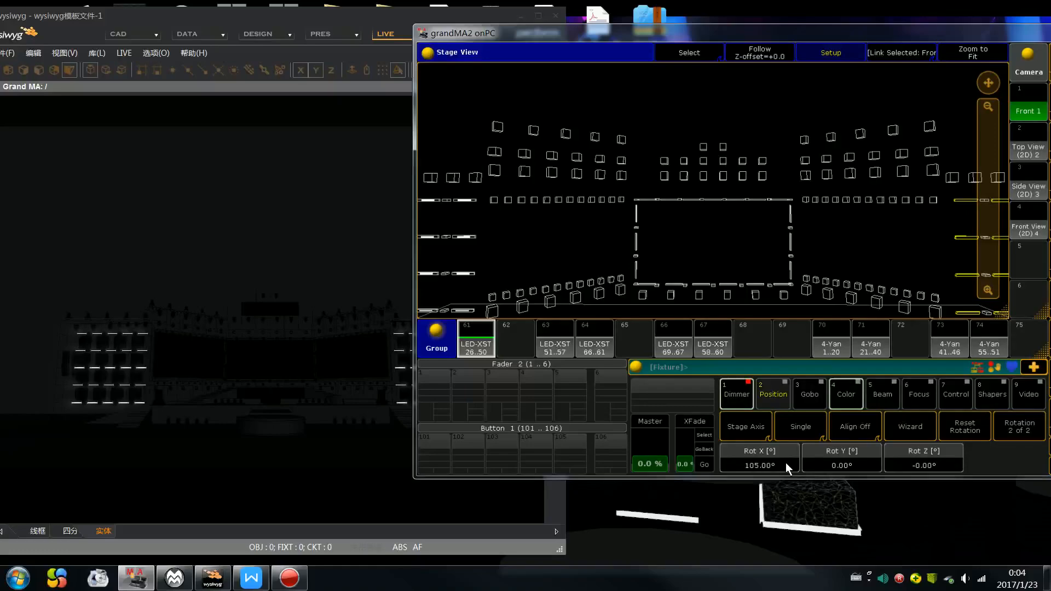
{"action": "scroll", "coordinate": [786, 462], "scroll_direction": "down", "scroll_amount": 5}
{"action": "scroll", "coordinate": [786, 462], "scroll_direction": "down", "scroll_amount": 6}
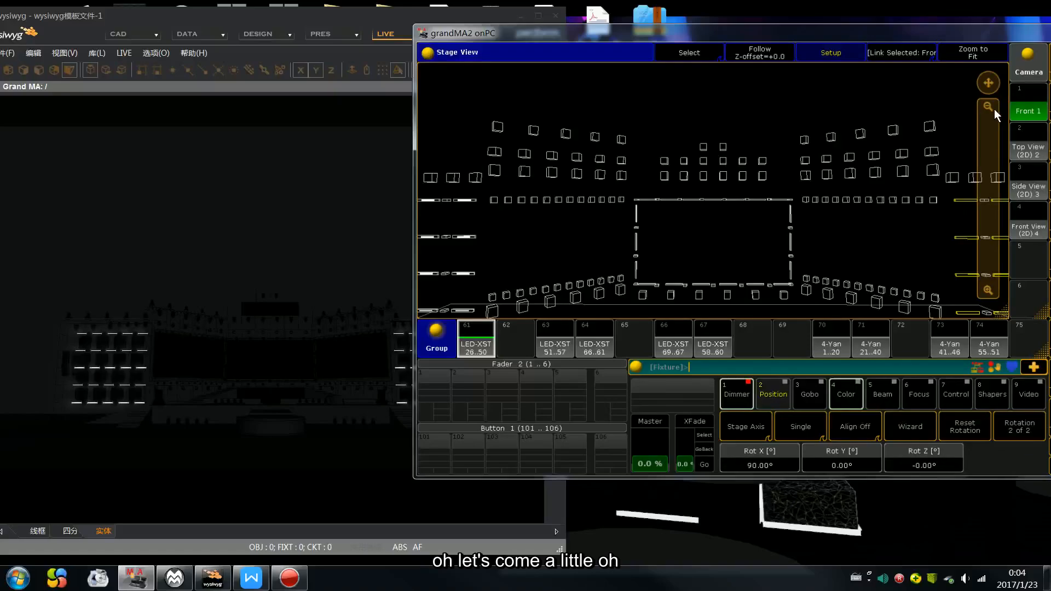
Return the LED-XST 26..50 group's X rotation to about -90° and clear the programmer.
{"action": "left_click_drag", "start_coordinate": [994, 84], "coordinate": [931, 111]}
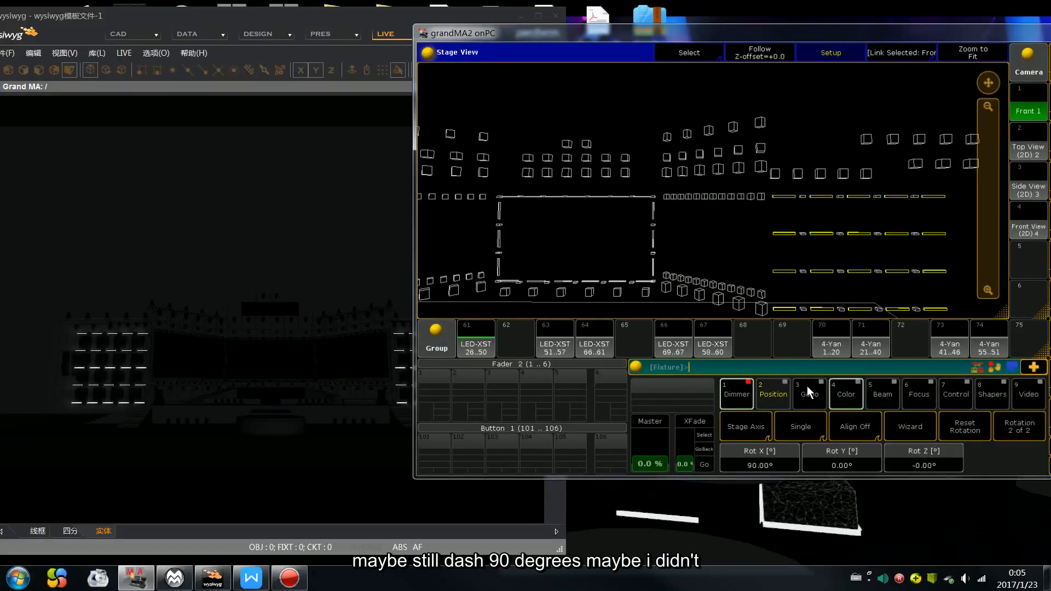
{"action": "scroll", "coordinate": [811, 393], "scroll_direction": "down", "scroll_amount": 20}
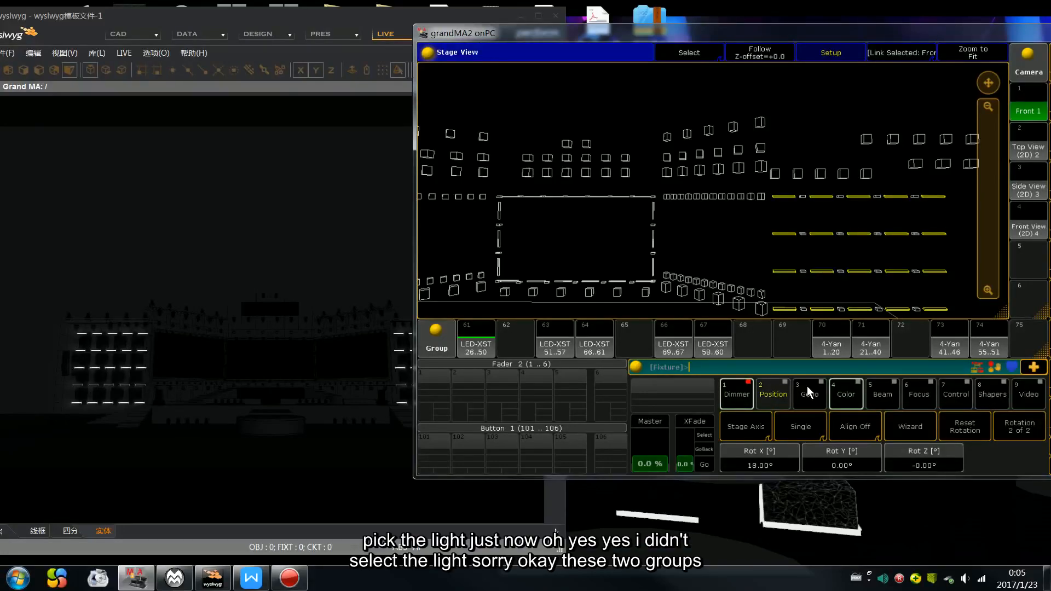
{"action": "scroll", "coordinate": [809, 392], "scroll_direction": "down", "scroll_amount": 20}
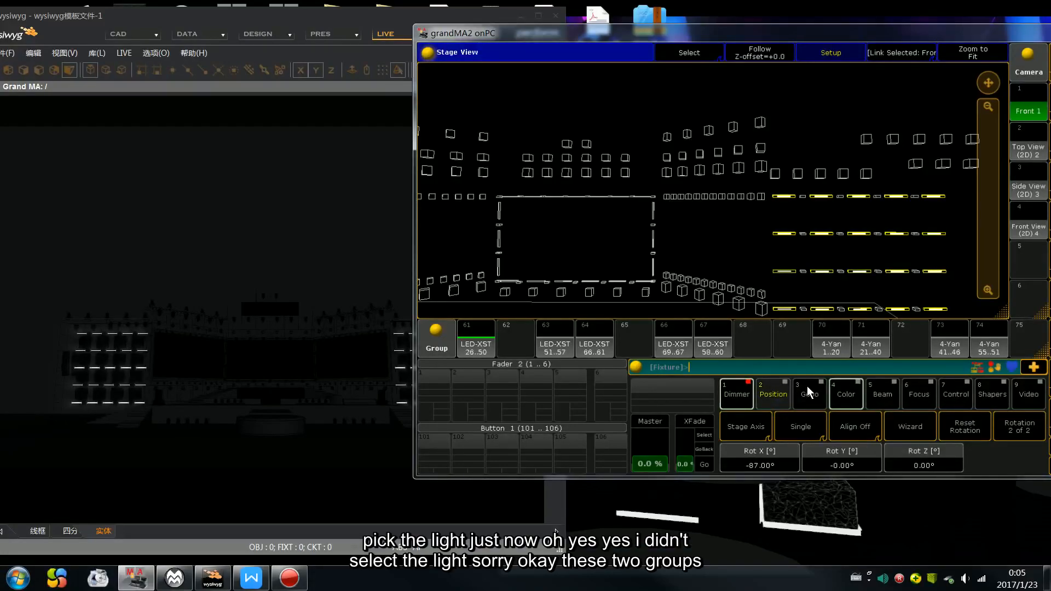
{"action": "scroll", "coordinate": [808, 390], "scroll_direction": "up", "scroll_amount": 1}
{"action": "key", "text": "c"}
{"action": "key", "text": "c"}
{"action": "key", "text": "c"}
{"action": "left_click_drag", "start_coordinate": [988, 242], "coordinate": [991, 124]}
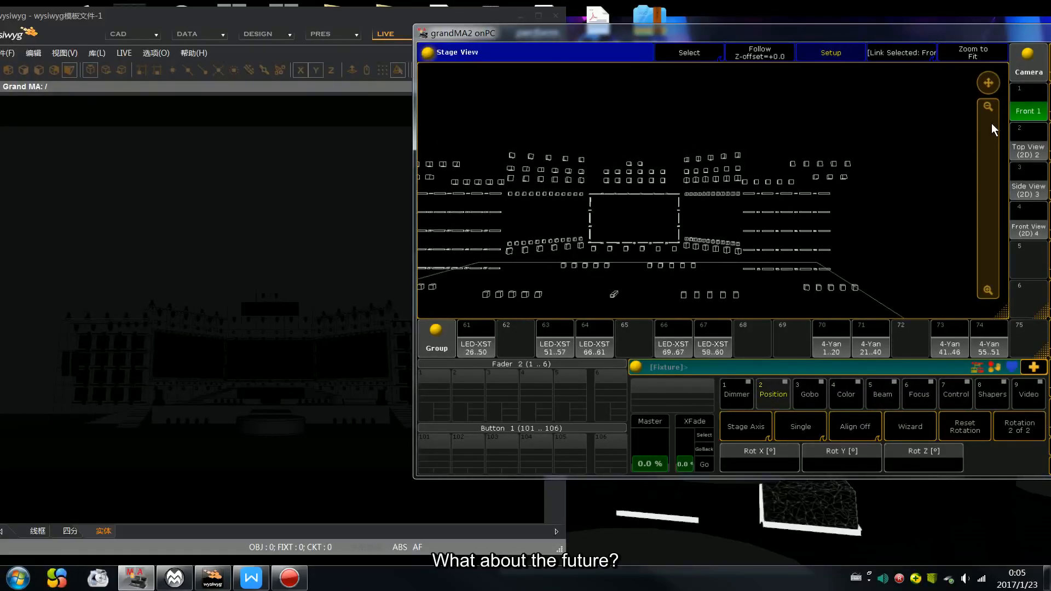
{"action": "left_click", "coordinate": [555, 348]}
{"action": "left_click", "coordinate": [594, 348]}
{"action": "left_click", "coordinate": [673, 348]}
{"action": "left_click", "coordinate": [710, 346]}
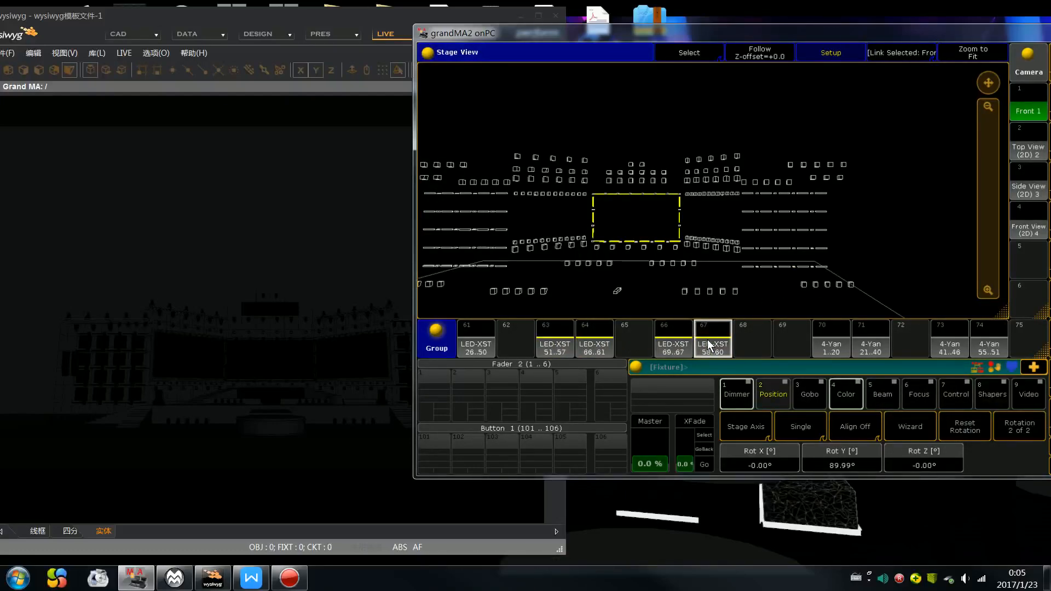
{"action": "key", "text": "c"}
Bring the LED-XST 51..57 and 66..61 groups to full and try an X rotation of 90° on them.
{"action": "left_click", "coordinate": [566, 353]}
{"action": "left_click", "coordinate": [590, 341]}
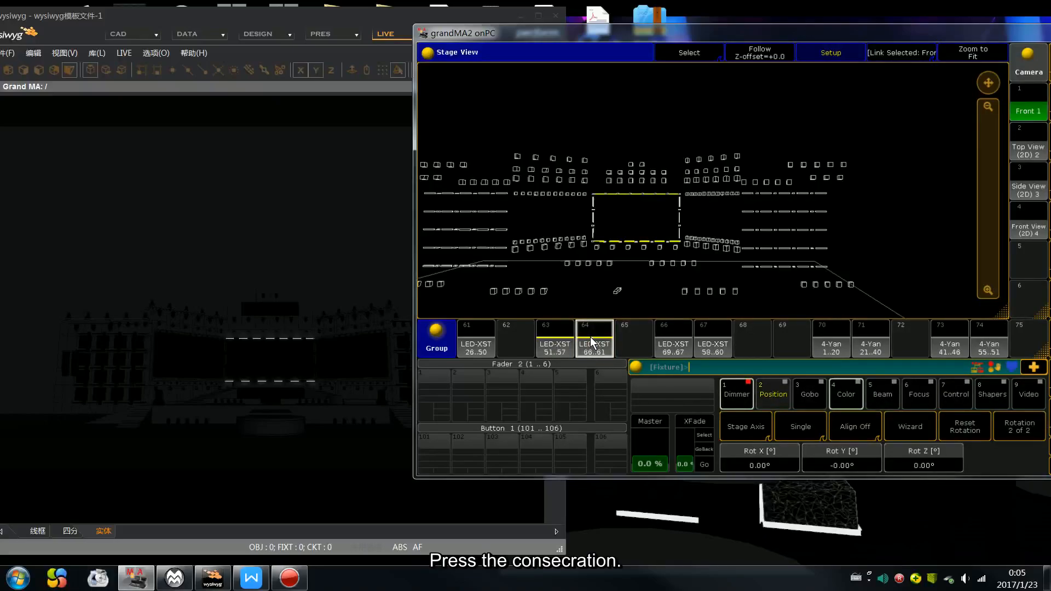
{"action": "left_click_drag", "start_coordinate": [987, 218], "coordinate": [1002, 335]}
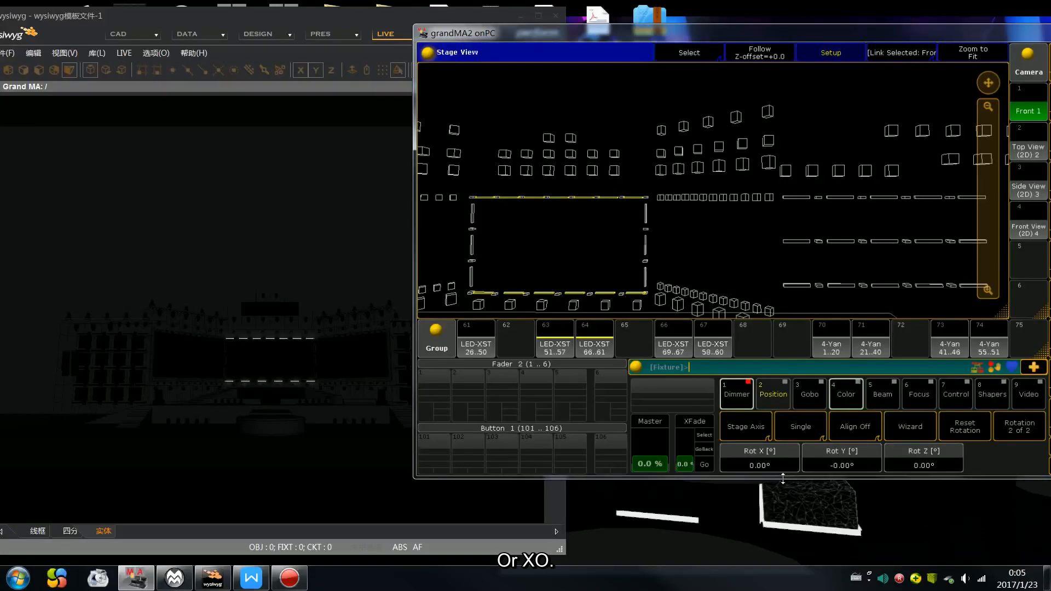
{"action": "scroll", "coordinate": [783, 478], "scroll_direction": "up", "scroll_amount": 10}
{"action": "scroll", "coordinate": [783, 479], "scroll_direction": "up", "scroll_amount": 15}
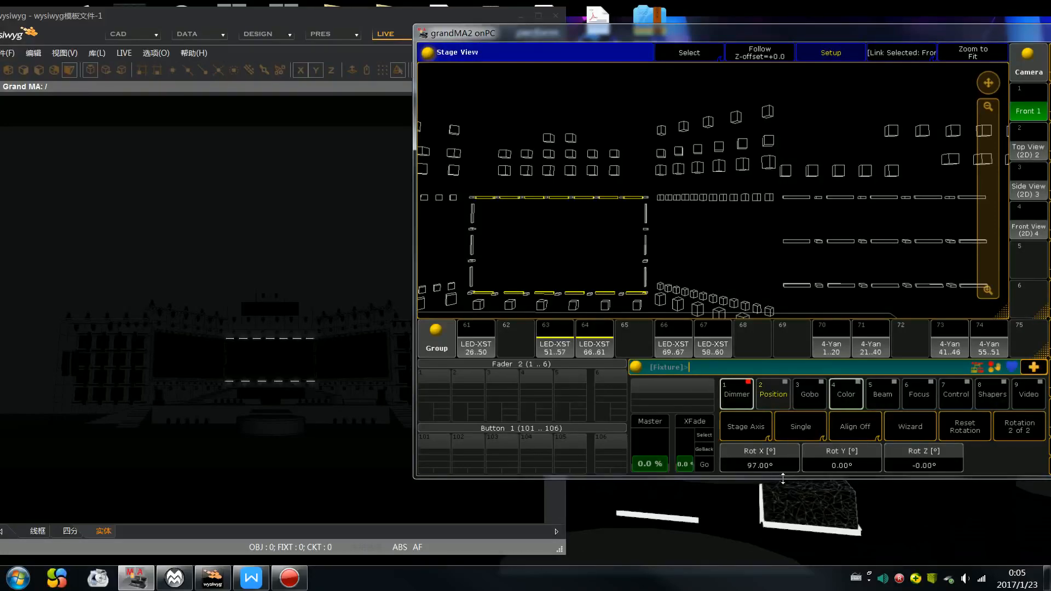
{"action": "scroll", "coordinate": [783, 478], "scroll_direction": "down", "scroll_amount": 3}
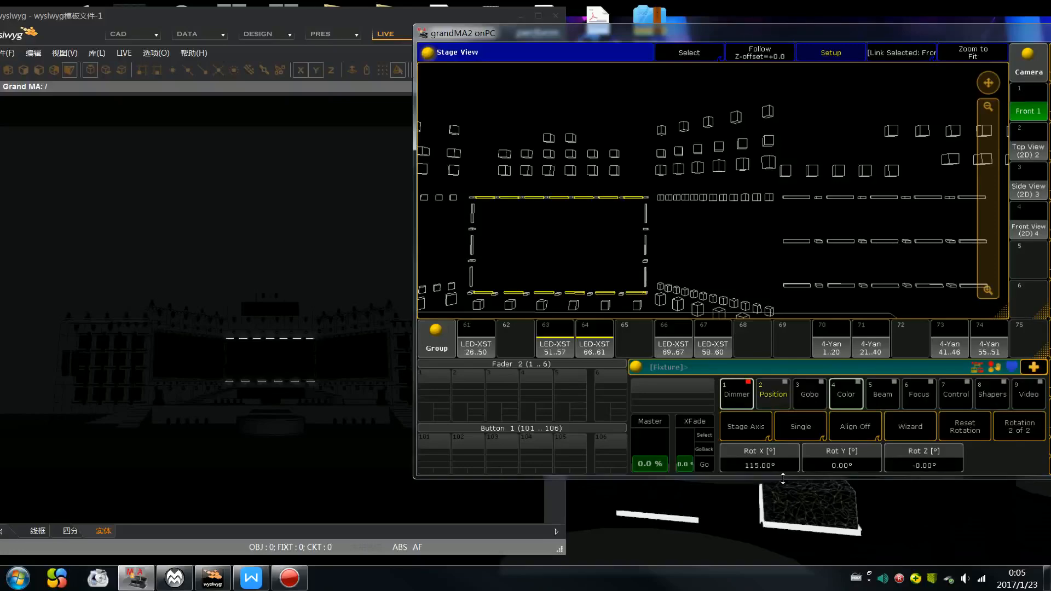
{"action": "scroll", "coordinate": [783, 478], "scroll_direction": "down", "scroll_amount": 8}
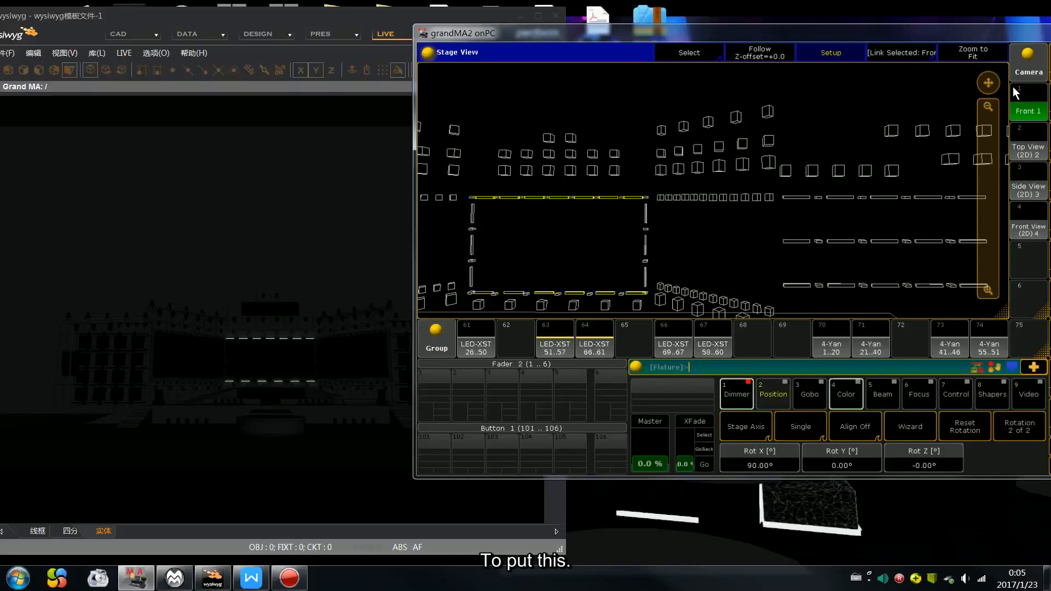
Set the X rotation of the LED-XST 51..57 and 66..61 groups to -90°.
{"action": "mouse_move", "coordinate": [982, 85]}
{"action": "left_mouse_down"}
{"action": "mouse_move", "coordinate": [1046, 95]}
{"action": "mouse_move", "coordinate": [1026, 83]}
{"action": "left_mouse_up"}
{"action": "left_click_drag", "start_coordinate": [984, 249], "coordinate": [993, 293]}
{"action": "scroll", "coordinate": [832, 440], "scroll_direction": "up", "scroll_amount": 15}
{"action": "scroll", "coordinate": [832, 440], "scroll_direction": "up", "scroll_amount": 12}
{"action": "scroll", "coordinate": [832, 440], "scroll_direction": "up", "scroll_amount": 2}
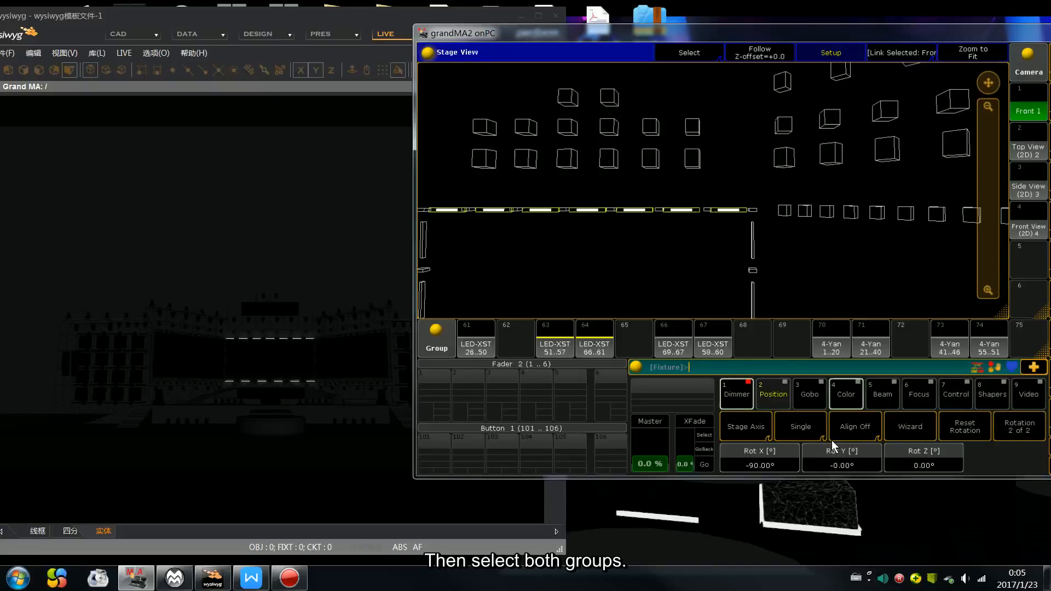
Bring the LED-XST 69..67 and 58..60 groups to full and examine their orientation close up in the Stage View.
{"action": "left_click_drag", "start_coordinate": [986, 205], "coordinate": [994, 116]}
{"action": "left_click", "coordinate": [674, 342]}
{"action": "left_click", "coordinate": [712, 342]}
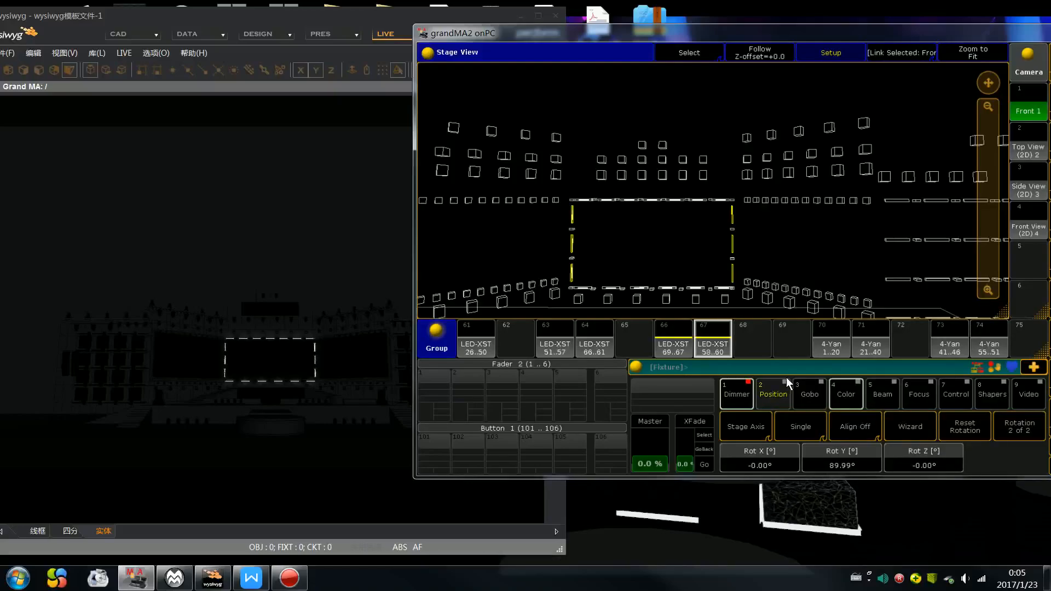
{"action": "left_click_drag", "start_coordinate": [971, 137], "coordinate": [1000, 186]}
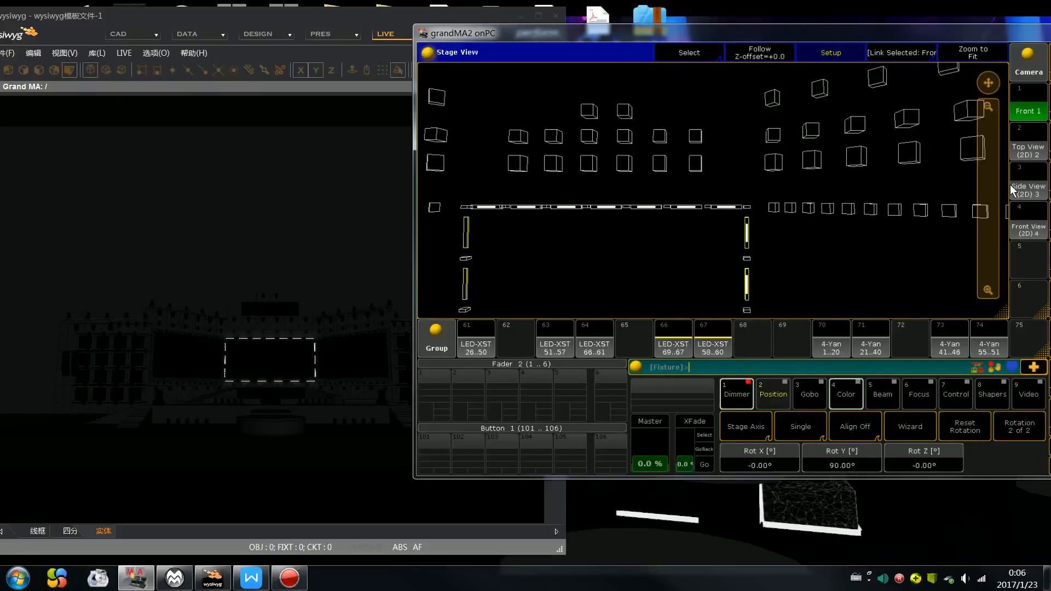
{"action": "left_click_drag", "start_coordinate": [983, 245], "coordinate": [981, 218]}
Select only the LED-XST 69..67 group, try to correct its rotation, and clear the programmer.
{"action": "left_click", "coordinate": [678, 345]}
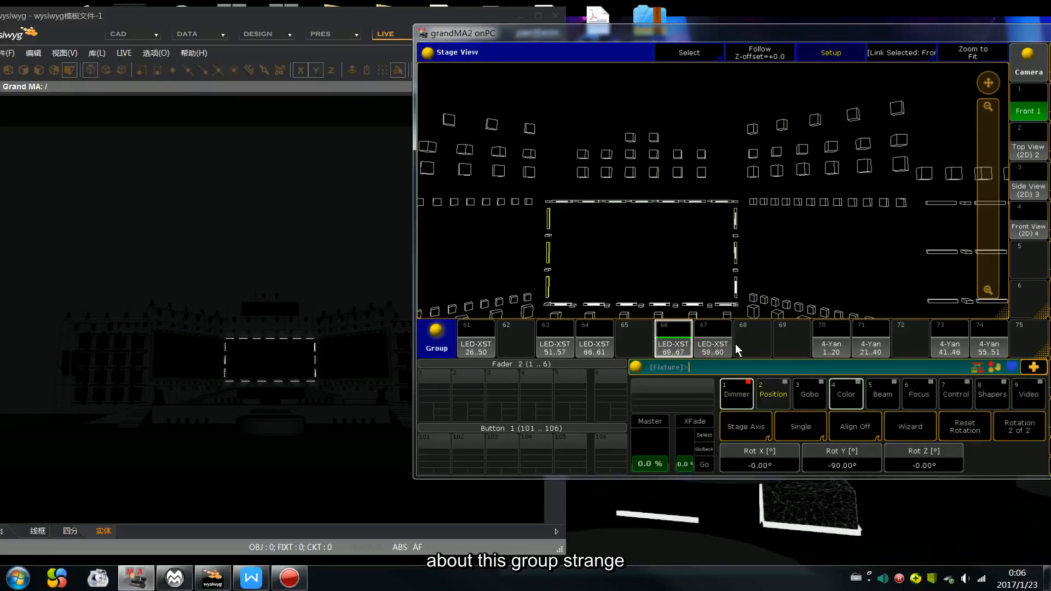
{"action": "scroll", "coordinate": [899, 456], "scroll_direction": "up", "scroll_amount": 10}
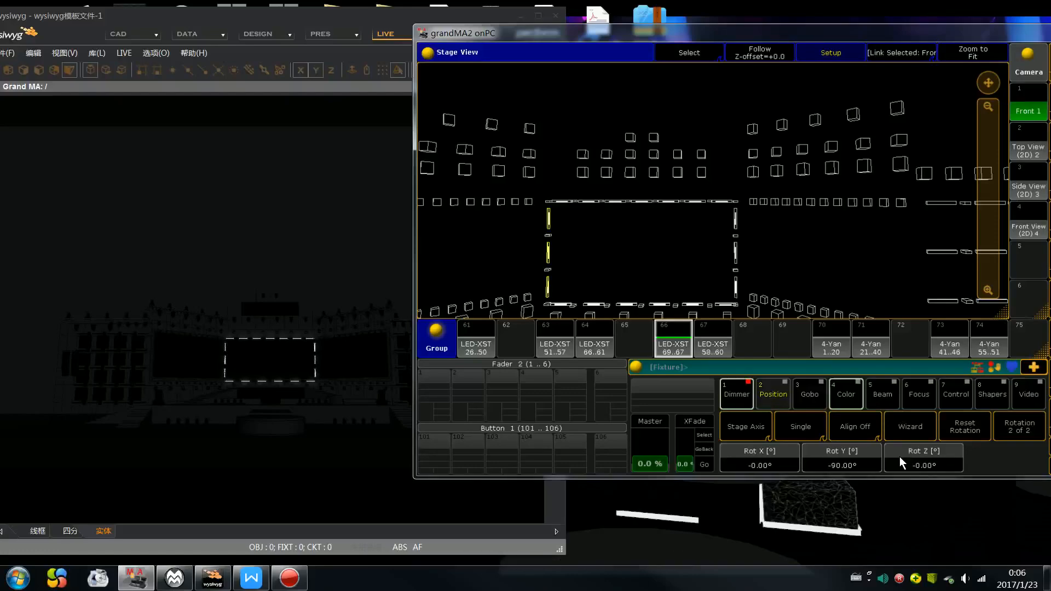
{"action": "mouse_move", "coordinate": [988, 227]}
{"action": "left_mouse_down"}
{"action": "mouse_move", "coordinate": [985, 279]}
{"action": "mouse_move", "coordinate": [989, 224]}
{"action": "left_mouse_up"}
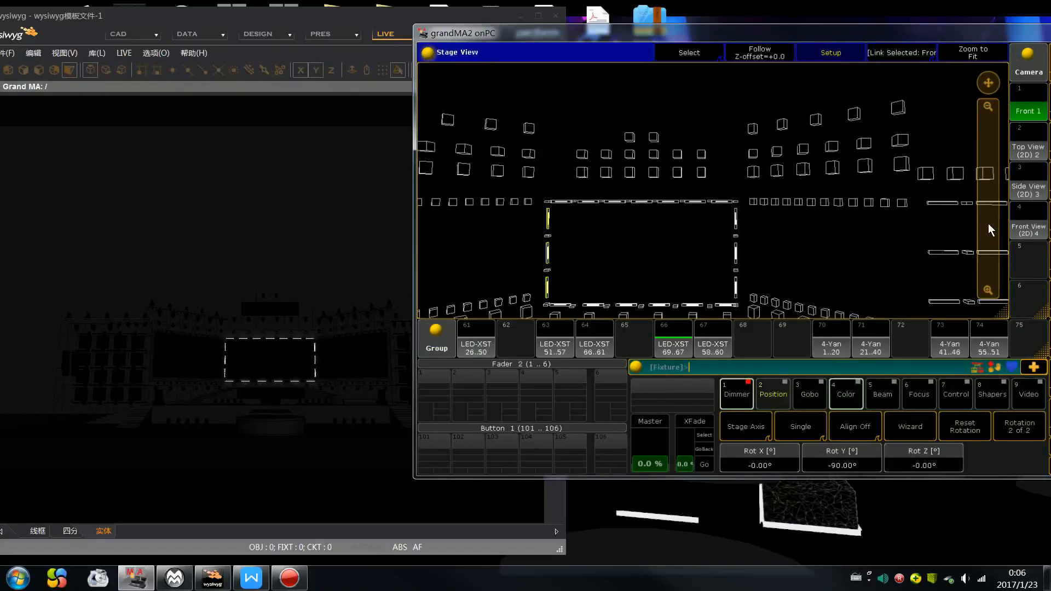
{"action": "scroll", "coordinate": [987, 223], "scroll_direction": "up", "scroll_amount": 6}
{"action": "mouse_move", "coordinate": [991, 150]}
{"action": "left_mouse_down"}
{"action": "mouse_move", "coordinate": [992, 212]}
{"action": "mouse_move", "coordinate": [991, 189]}
{"action": "left_mouse_up"}
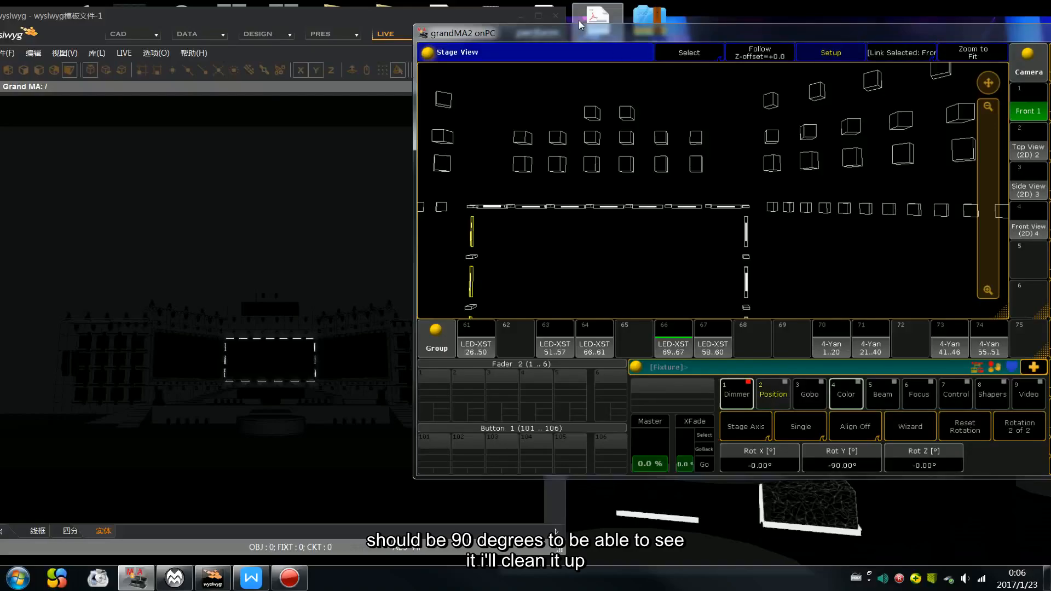
{"action": "left_click_drag", "start_coordinate": [989, 191], "coordinate": [982, 170]}
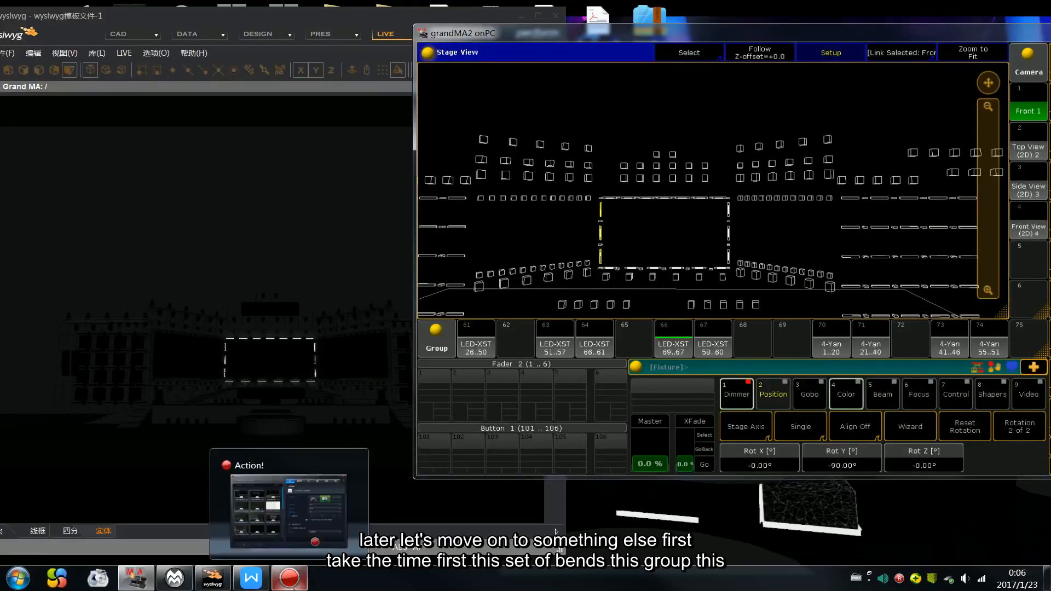
{"action": "left_click_drag", "start_coordinate": [987, 249], "coordinate": [989, 212]}
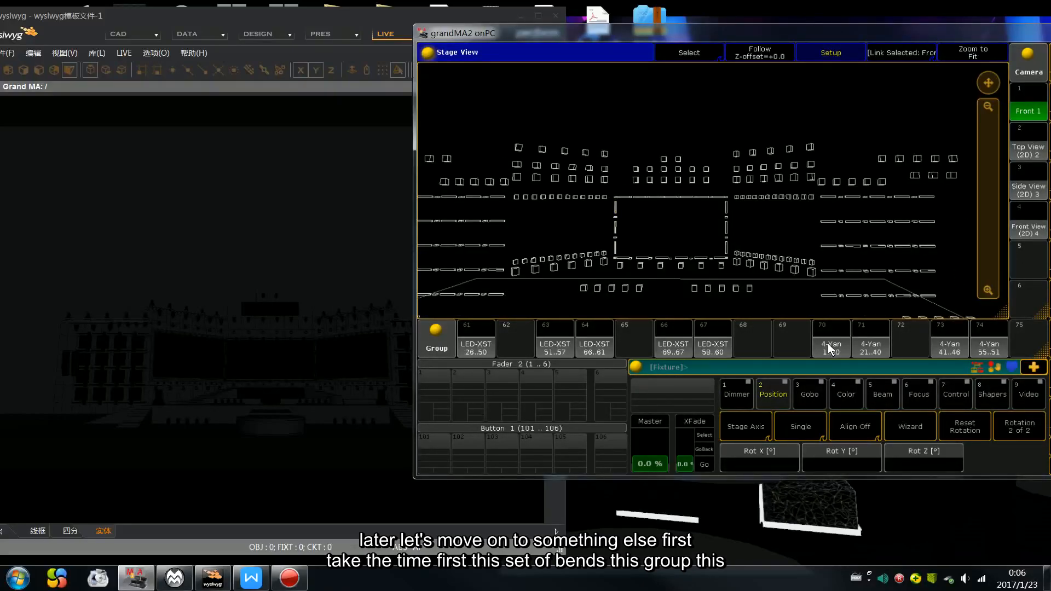
Bring the 4-Yan 1..20 and 21..40 groups to full, set their X rotation to -90°, and clear the programmer.
{"action": "left_click", "coordinate": [848, 347]}
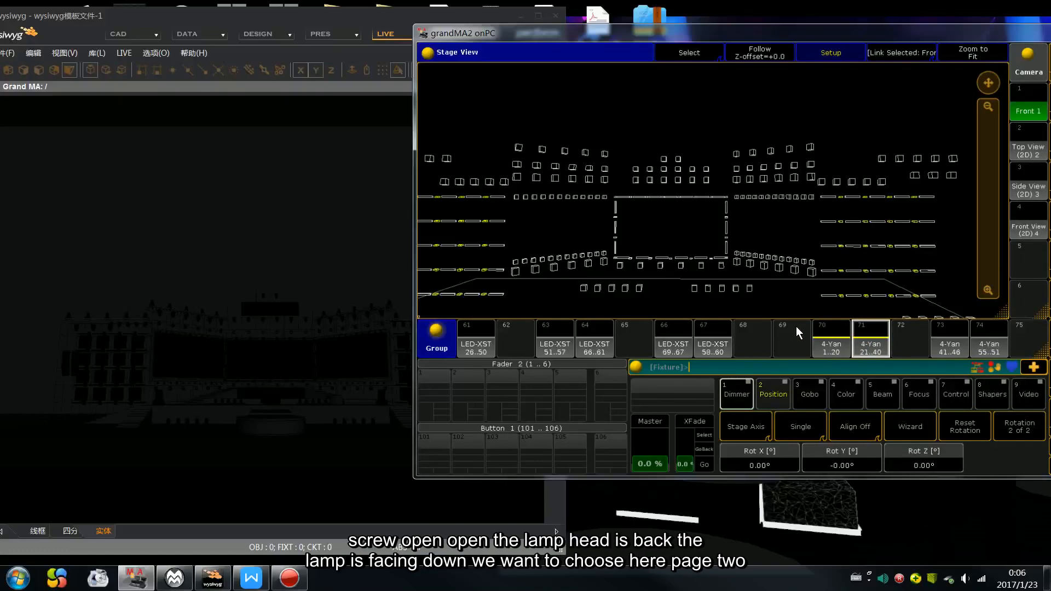
{"action": "key", "text": "f"}
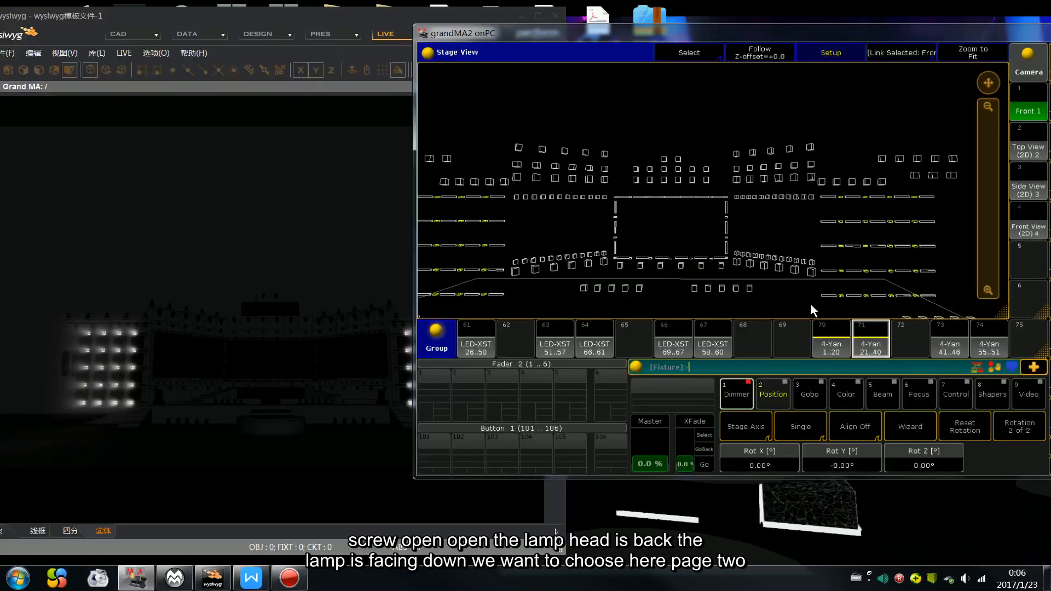
{"action": "left_click_drag", "start_coordinate": [984, 217], "coordinate": [999, 256]}
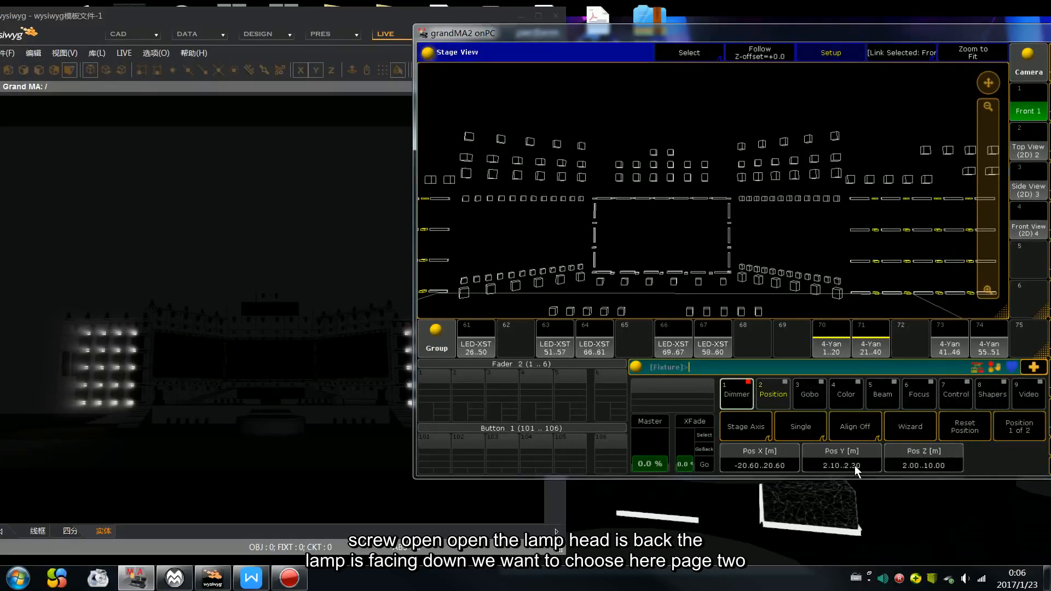
{"action": "scroll", "coordinate": [1019, 465], "scroll_direction": "down", "scroll_amount": 20}
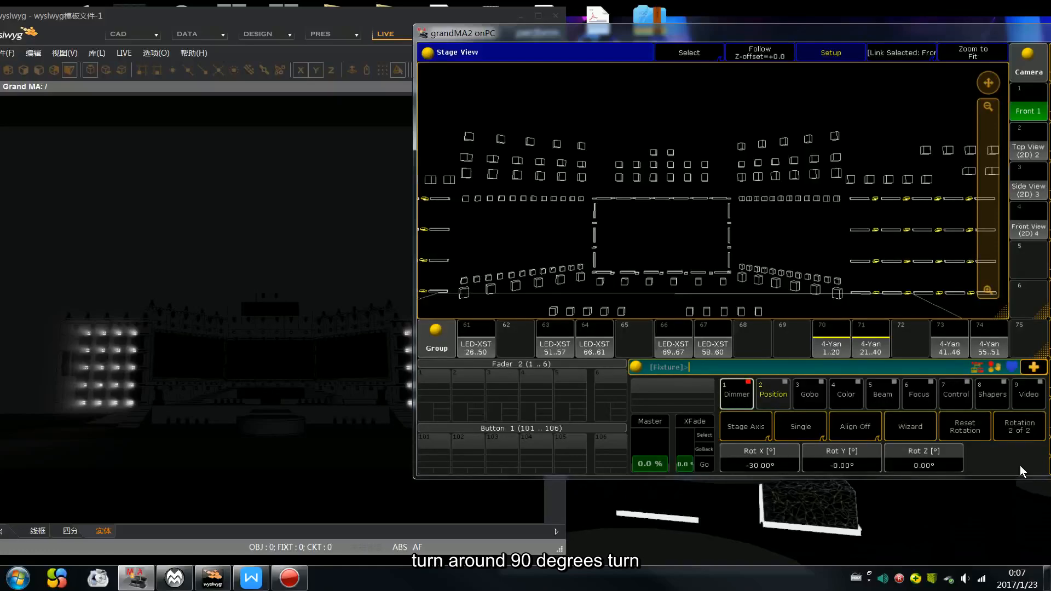
{"action": "scroll", "coordinate": [1020, 465], "scroll_direction": "down", "scroll_amount": 5}
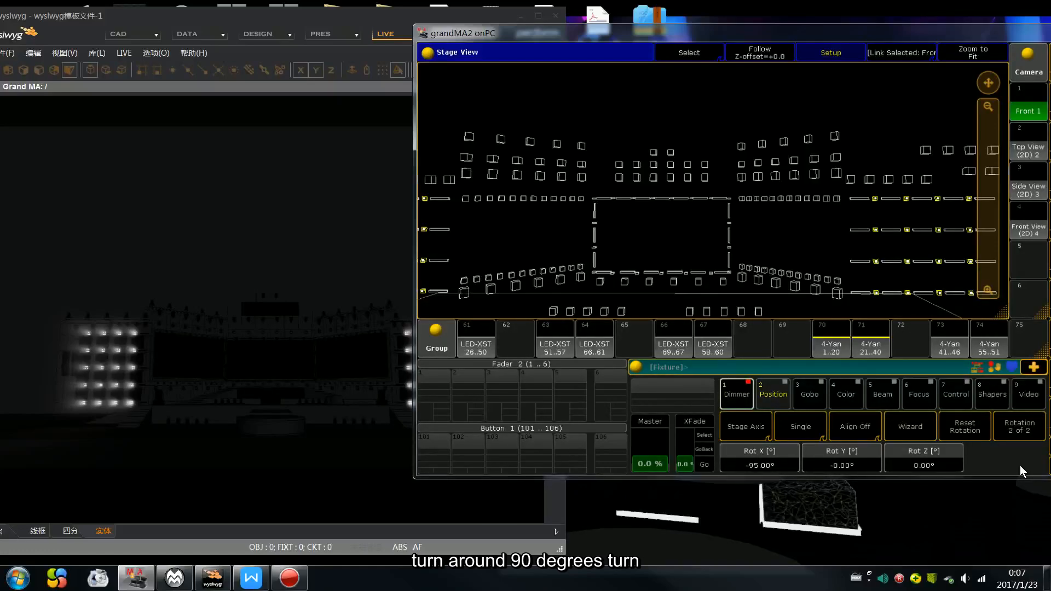
{"action": "scroll", "coordinate": [1020, 465], "scroll_direction": "up", "scroll_amount": 2}
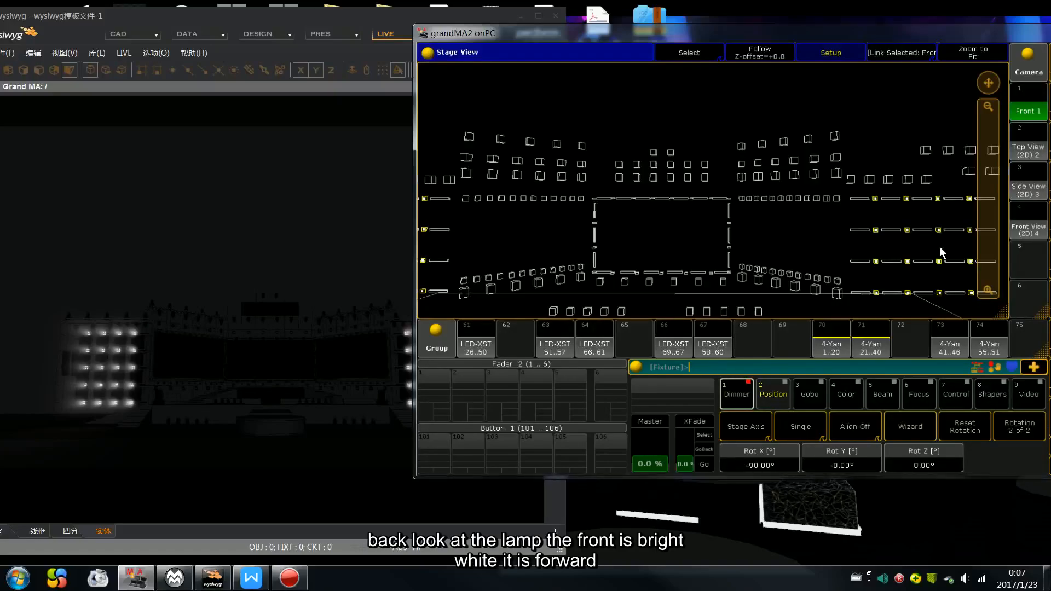
{"action": "left_click_drag", "start_coordinate": [987, 84], "coordinate": [1047, 90]}
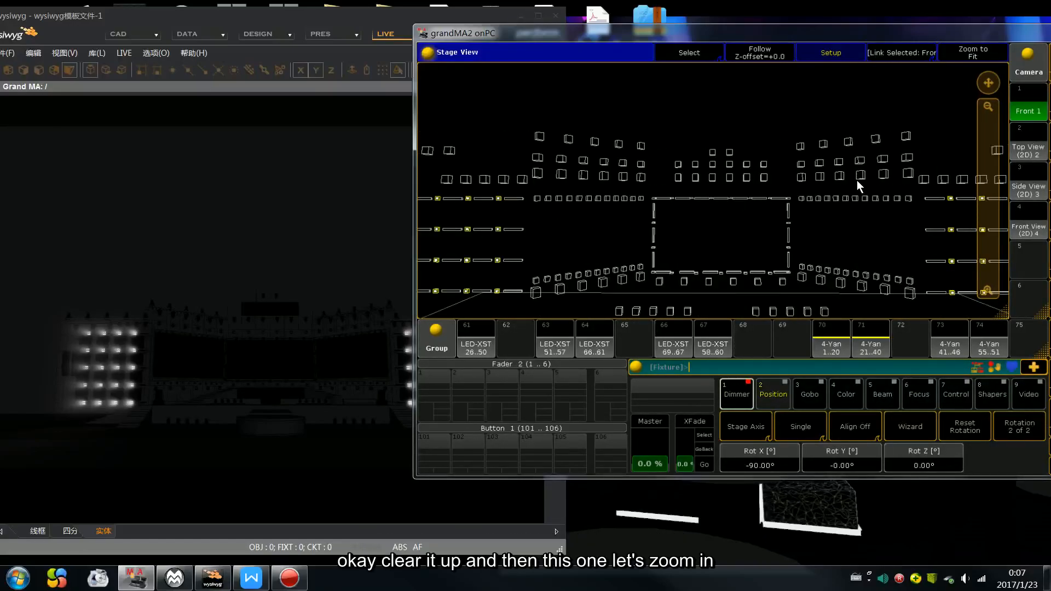
{"action": "left_click_drag", "start_coordinate": [991, 131], "coordinate": [988, 87]}
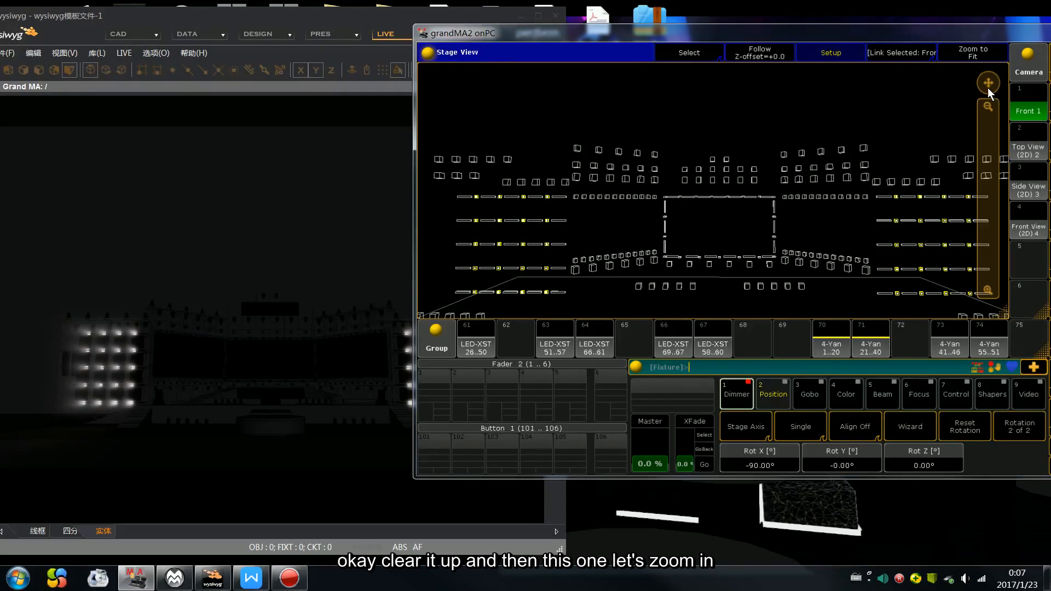
{"action": "key", "text": "c"}
{"action": "key", "text": "c"}
{"action": "key", "text": "c"}
Bring the 4-Yan 41..46 and 55..51 groups to full, set their X rotation to -90°, and clear the programmer.
{"action": "left_click", "coordinate": [950, 345]}
{"action": "left_click", "coordinate": [988, 345]}
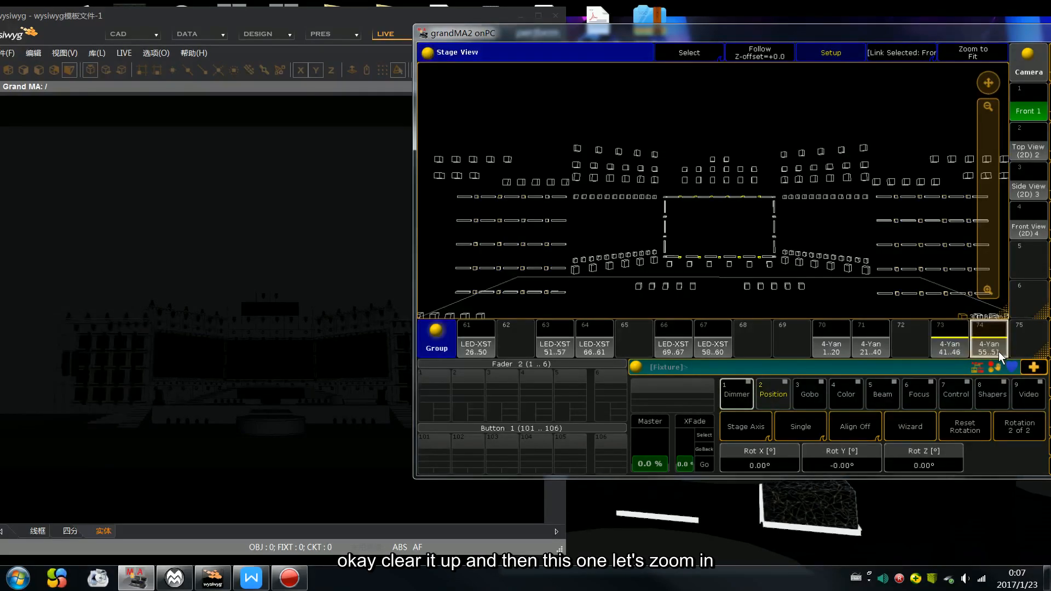
{"action": "left_click_drag", "start_coordinate": [995, 113], "coordinate": [983, 275]}
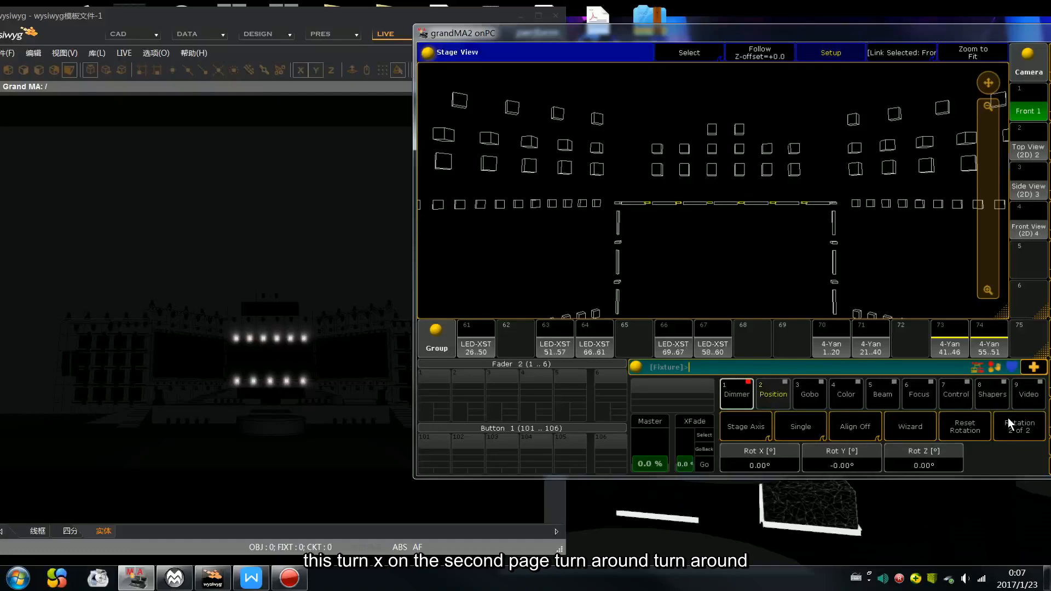
{"action": "scroll", "coordinate": [776, 458], "scroll_direction": "down", "scroll_amount": 8}
{"action": "scroll", "coordinate": [776, 457], "scroll_direction": "down", "scroll_amount": 2}
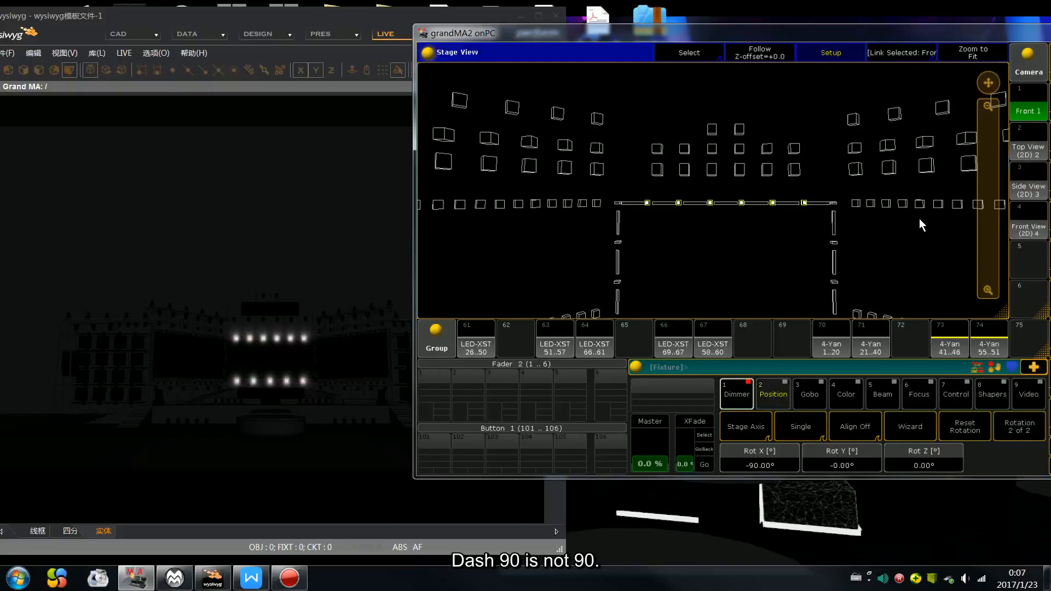
{"action": "left_click_drag", "start_coordinate": [990, 70], "coordinate": [993, 34]}
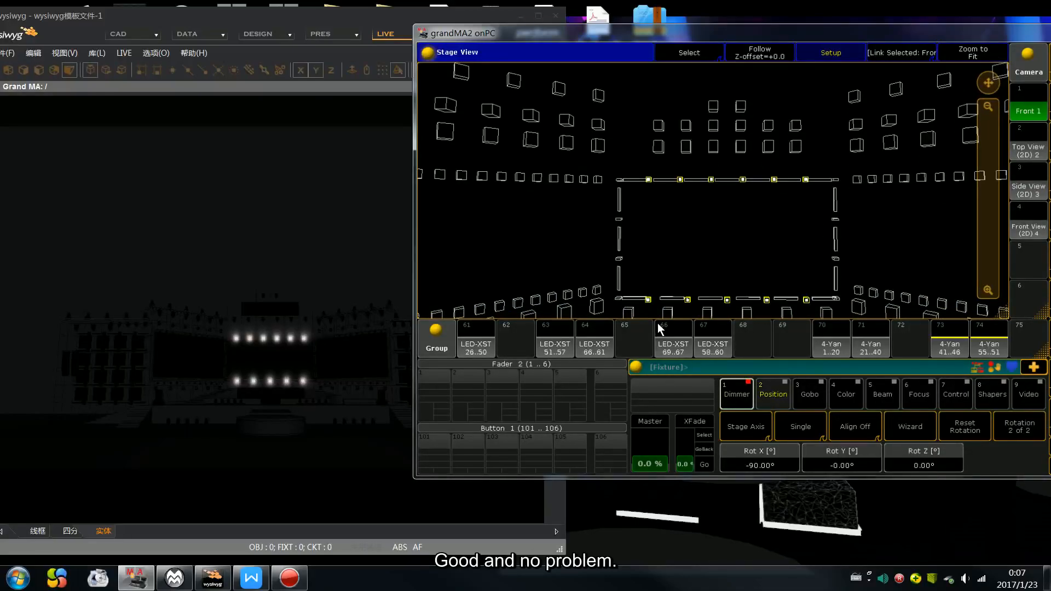
{"action": "left_click_drag", "start_coordinate": [985, 202], "coordinate": [994, 147]}
{"action": "key", "text": "c"}
{"action": "key", "text": "c"}
{"action": "key", "text": "c"}
Bring the 4-Yan 59..56 and 47..50 groups to full, match their X rotation to the other 4-Yan groups, and clear the programmer.
{"action": "scroll", "coordinate": [757, 339], "scroll_direction": "down", "scroll_amount": 1}
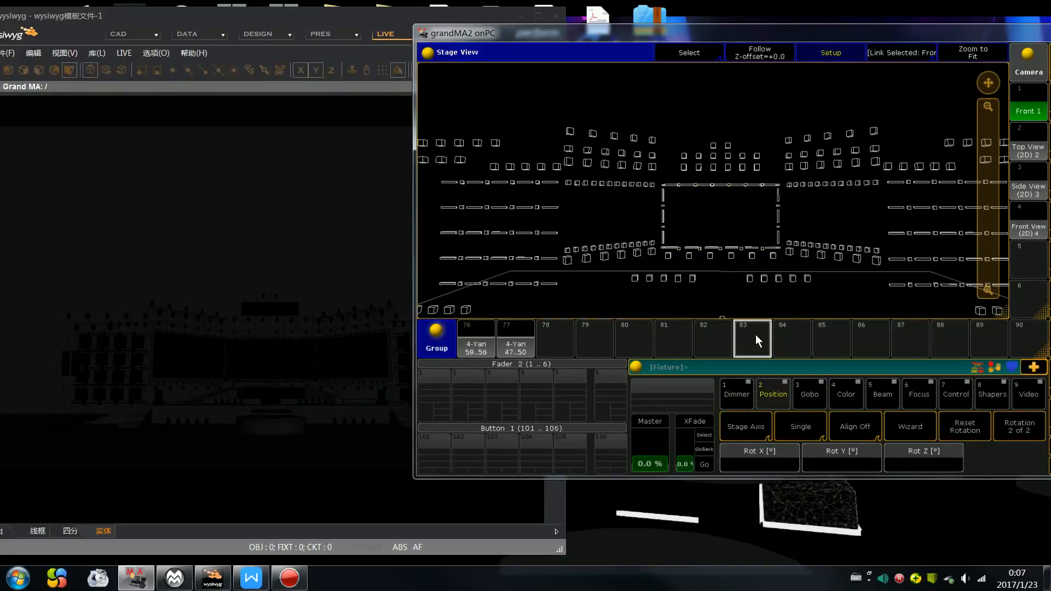
{"action": "left_click", "coordinate": [483, 345]}
{"action": "left_click", "coordinate": [514, 346]}
{"action": "key", "text": "f"}
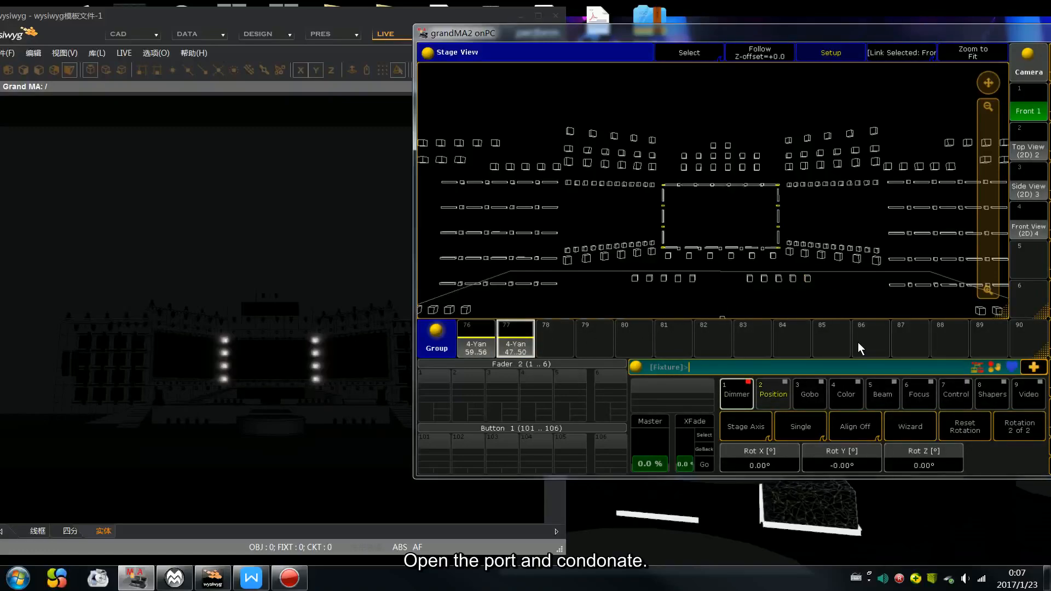
{"action": "left_click_drag", "start_coordinate": [987, 225], "coordinate": [993, 306]}
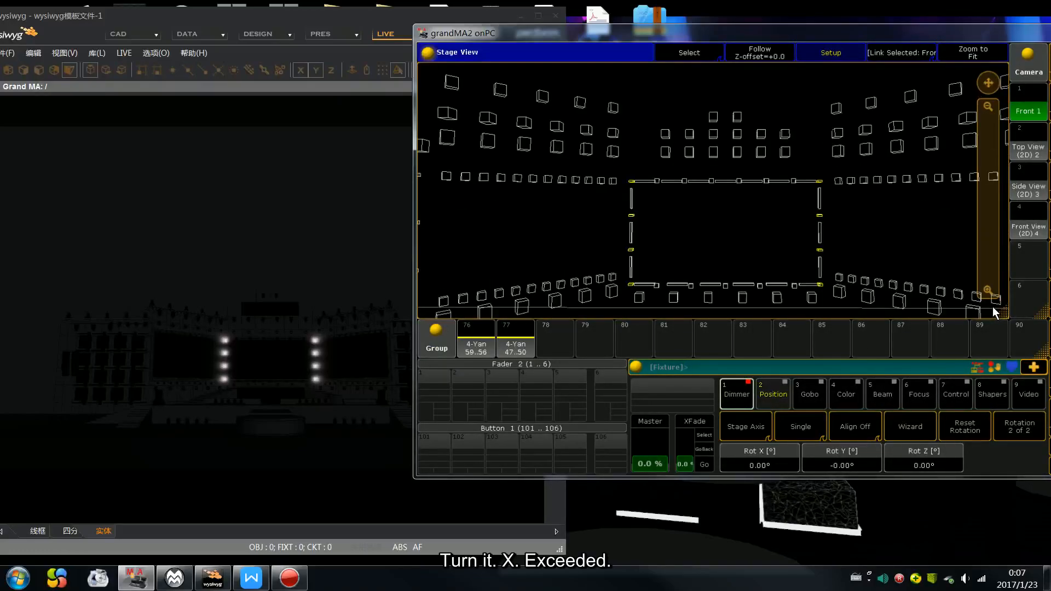
{"action": "scroll", "coordinate": [993, 306], "scroll_direction": "down", "scroll_amount": 20}
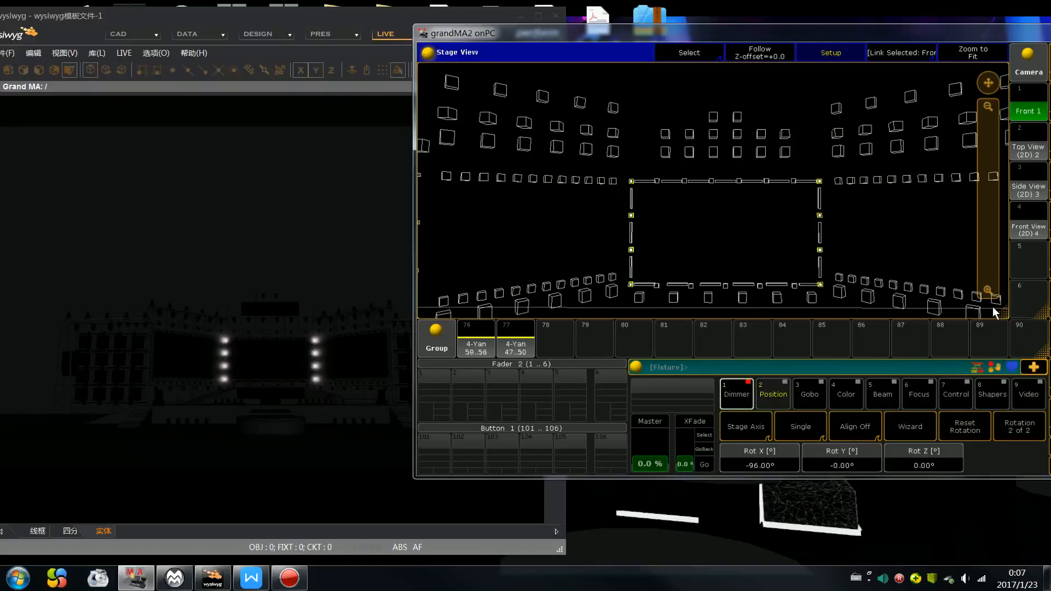
{"action": "scroll", "coordinate": [993, 306], "scroll_direction": "up", "scroll_amount": 3}
{"action": "key", "text": "Escape"}
{"action": "key", "text": "Escape"}
{"action": "key", "text": "Escape"}
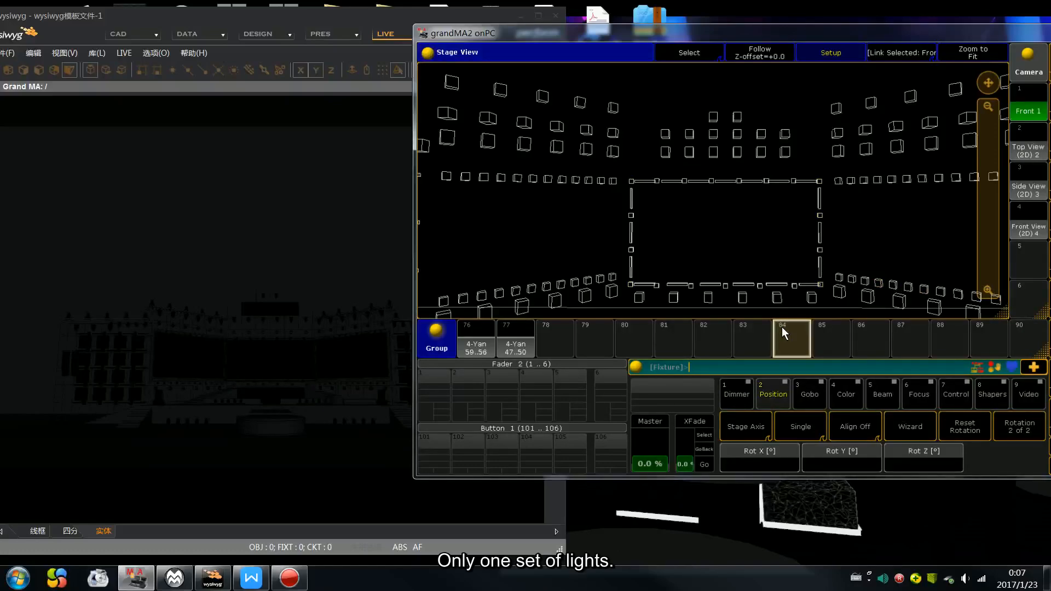
Reselect the LED-XST 69..67 group, then minimize wysiwyg and launch MA 3D v3.2.2.3 from the desktop.
{"action": "scroll", "coordinate": [782, 329], "scroll_direction": "up", "scroll_amount": 1}
{"action": "left_click", "coordinate": [674, 345]}
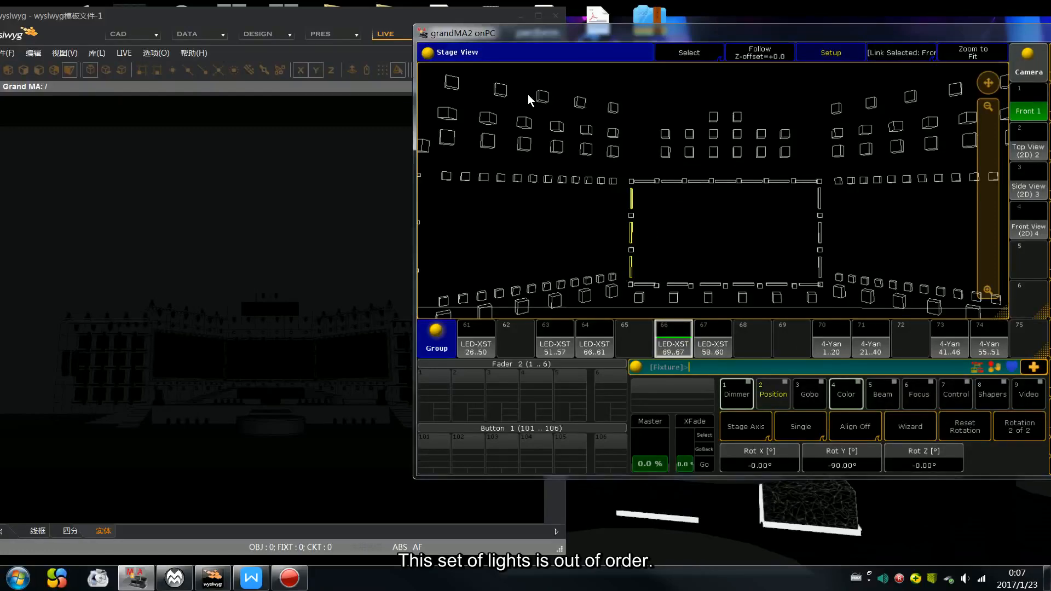
{"action": "left_click", "coordinate": [479, 11]}
{"action": "left_click", "coordinate": [525, 15]}
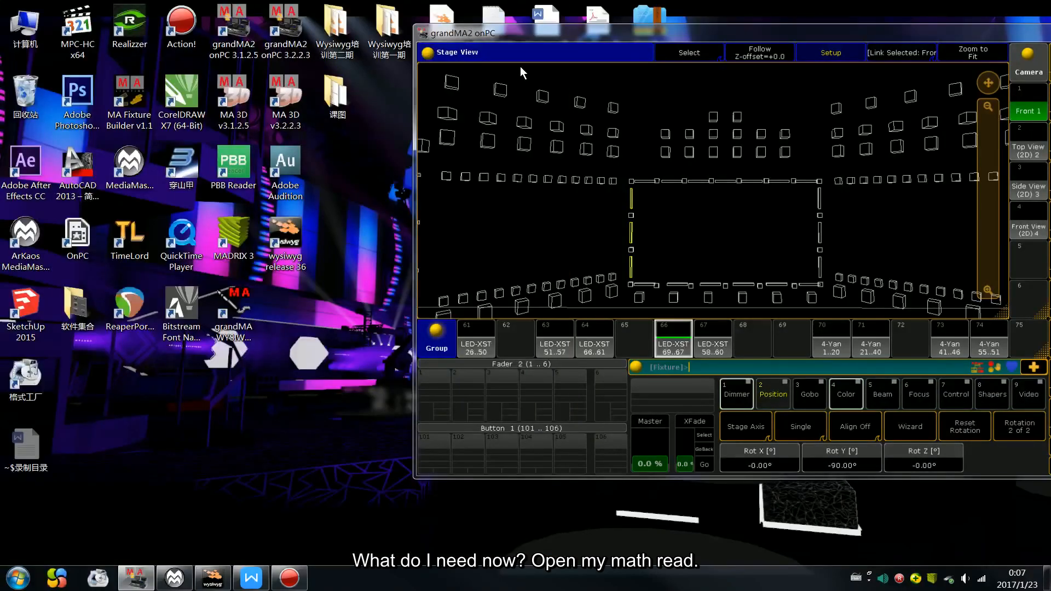
{"action": "double_click", "coordinate": [286, 101]}
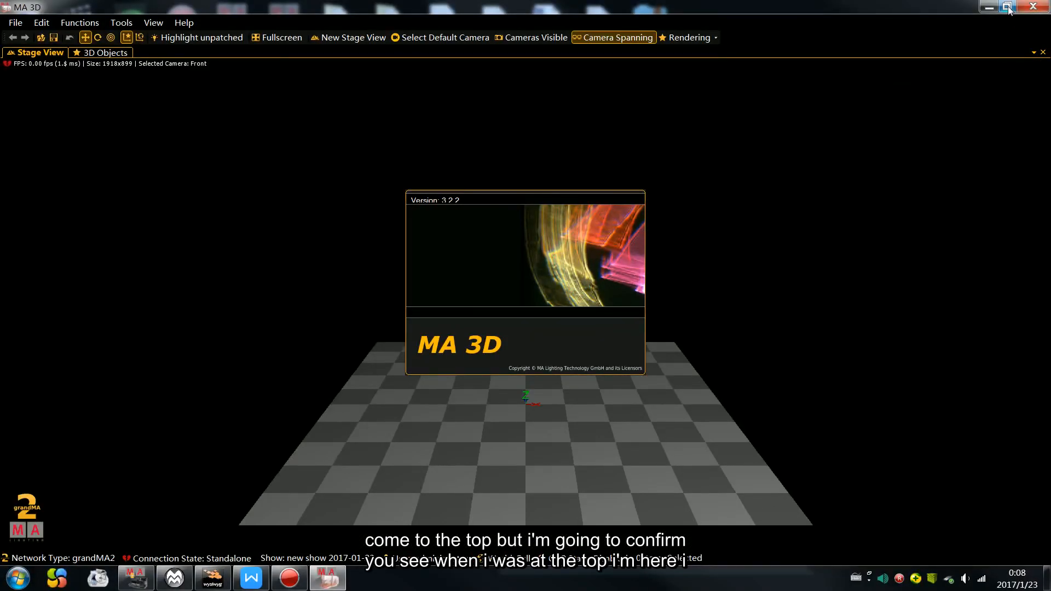
Restore MA 3D to a smaller window and examine the LED-XST 69..67 group up close in the grandMA2 Top View.
{"action": "left_click", "coordinate": [1008, 7]}
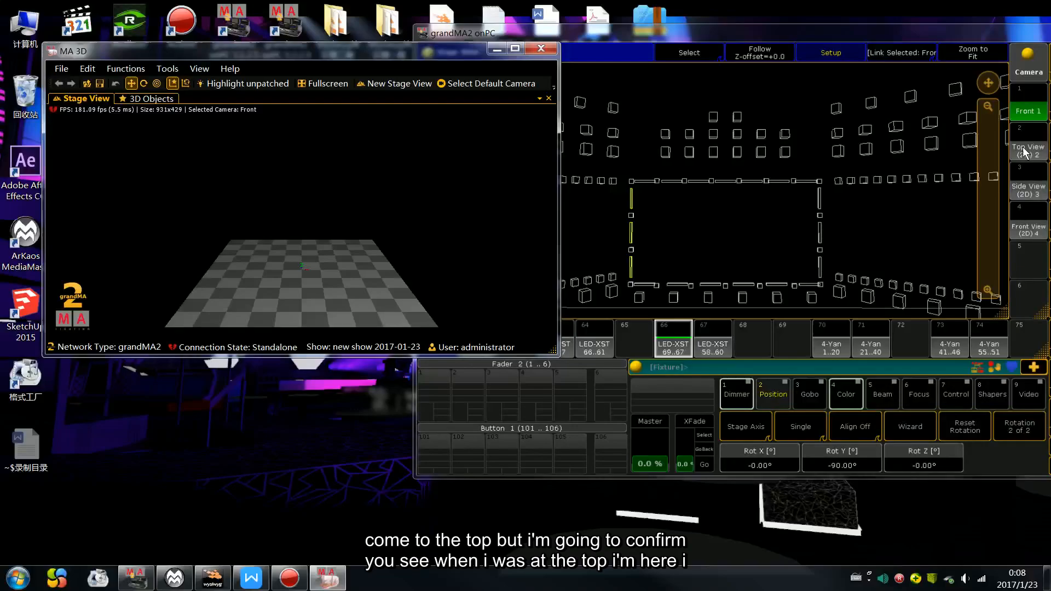
{"action": "mouse_move", "coordinate": [984, 146]}
{"action": "left_mouse_down"}
{"action": "mouse_move", "coordinate": [993, 189]}
{"action": "mouse_move", "coordinate": [993, 164]}
{"action": "left_mouse_up"}
{"action": "left_click_drag", "start_coordinate": [987, 87], "coordinate": [991, 143]}
{"action": "left_click_drag", "start_coordinate": [984, 209], "coordinate": [984, 230]}
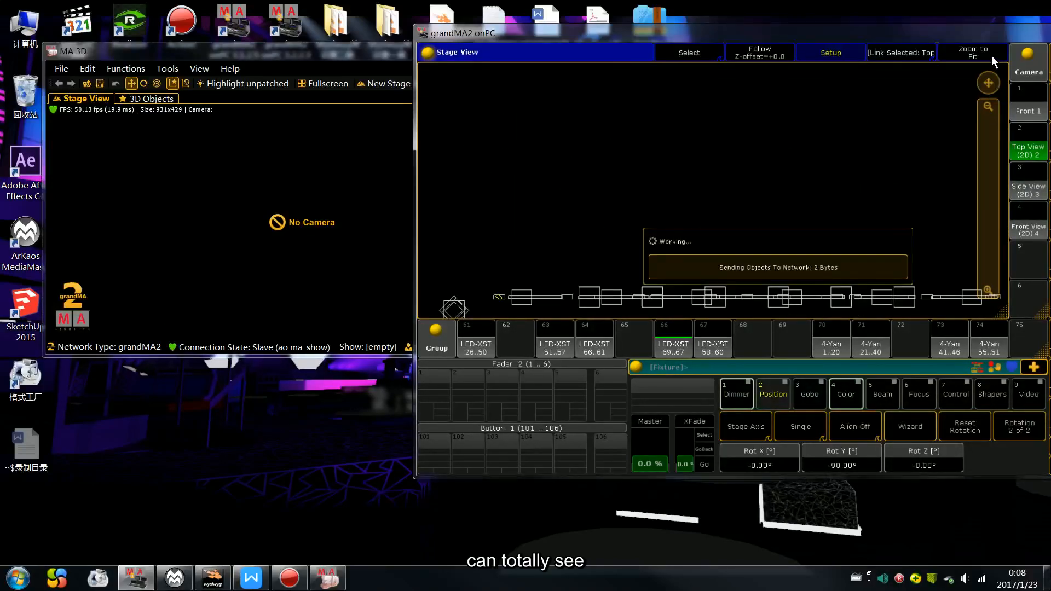
{"action": "left_click_drag", "start_coordinate": [992, 84], "coordinate": [990, 64]}
{"action": "left_click_drag", "start_coordinate": [981, 178], "coordinate": [983, 198]}
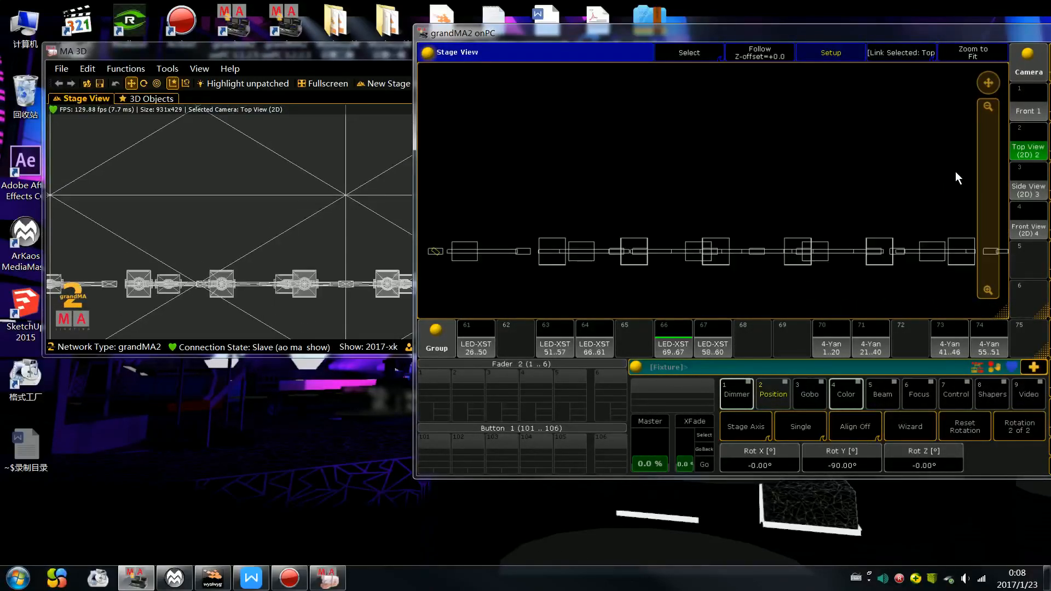
{"action": "left_click_drag", "start_coordinate": [986, 85], "coordinate": [1023, 94]}
{"action": "left_click_drag", "start_coordinate": [986, 167], "coordinate": [992, 180]}
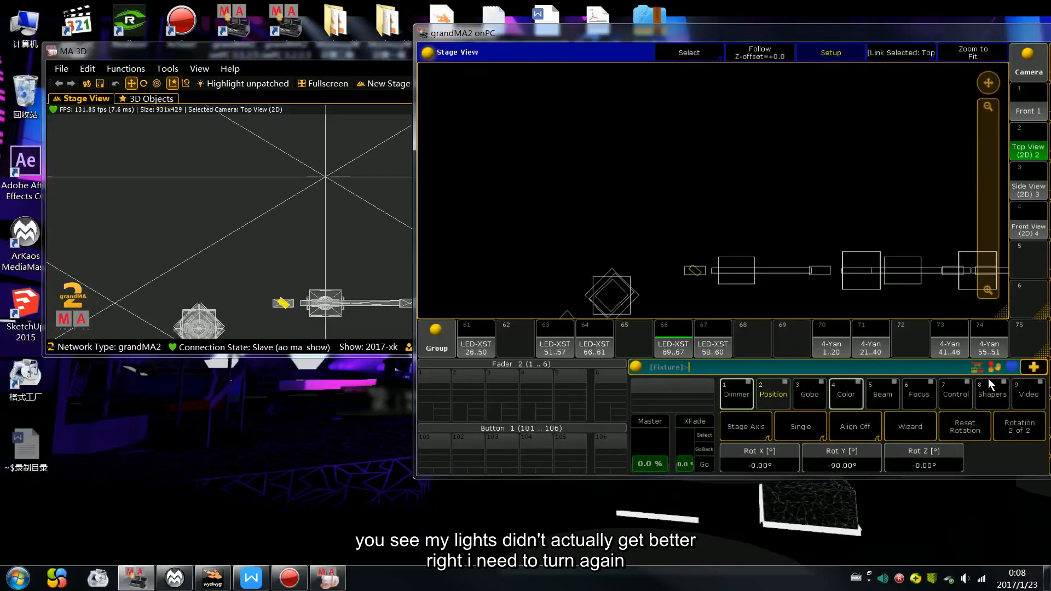
Rotate the LED-XST 69..67 group until its fixtures sit square in the Top View, and fit the stage in the Front camera.
{"action": "scroll", "coordinate": [1013, 418], "scroll_direction": "down", "scroll_amount": 5}
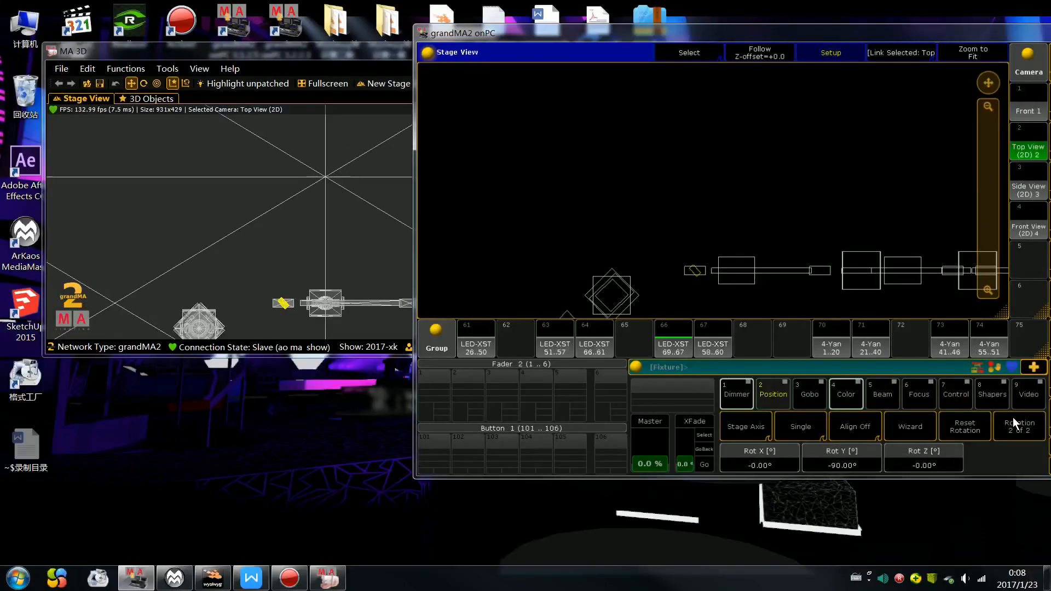
{"action": "scroll", "coordinate": [1013, 417], "scroll_direction": "down", "scroll_amount": 5}
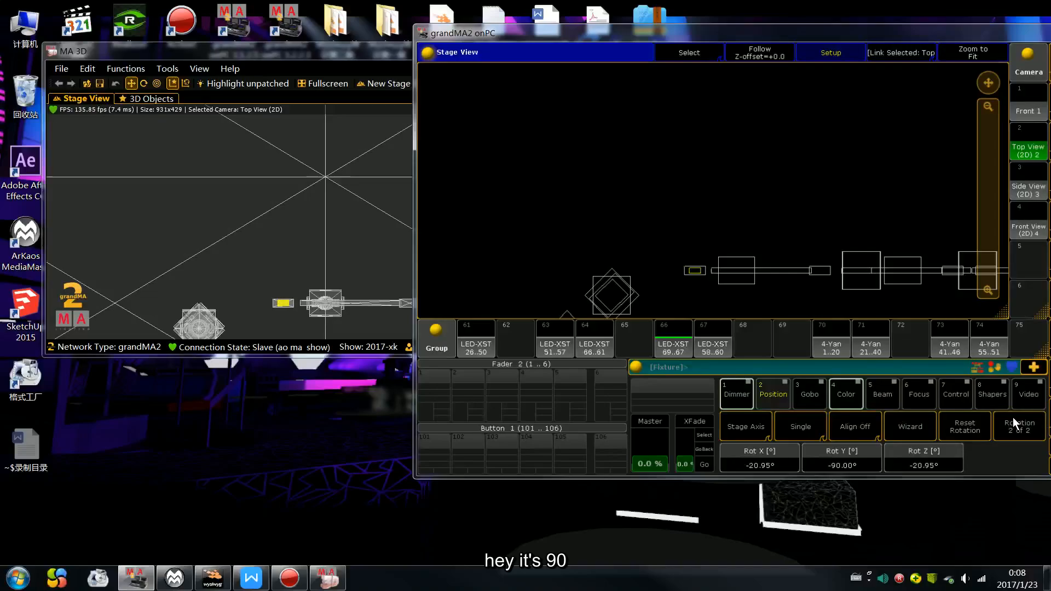
{"action": "scroll", "coordinate": [1012, 417], "scroll_direction": "down", "scroll_amount": 2}
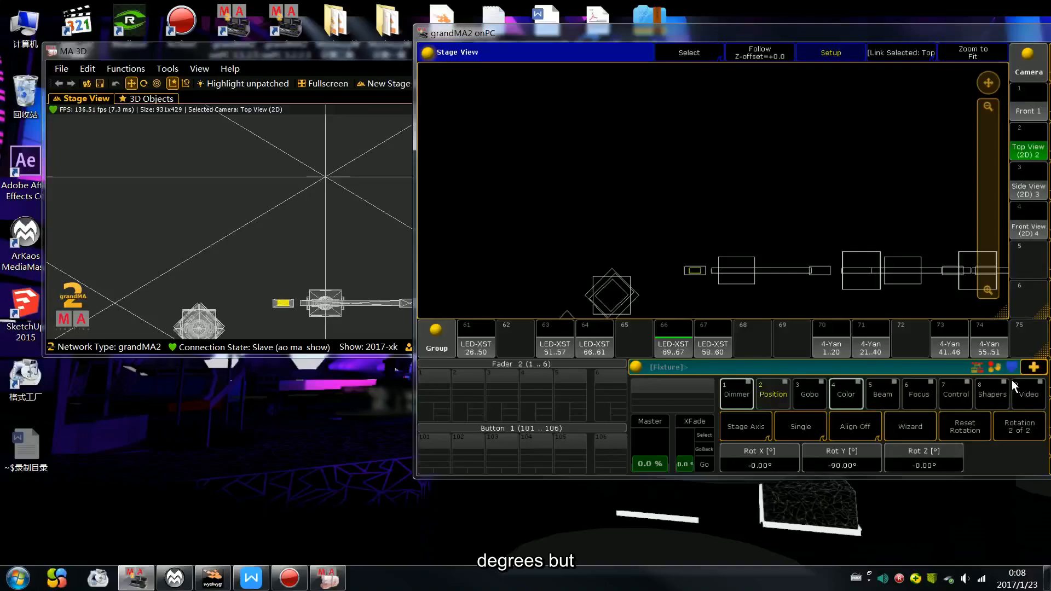
{"action": "left_click", "coordinate": [981, 52]}
{"action": "left_click", "coordinate": [1025, 109]}
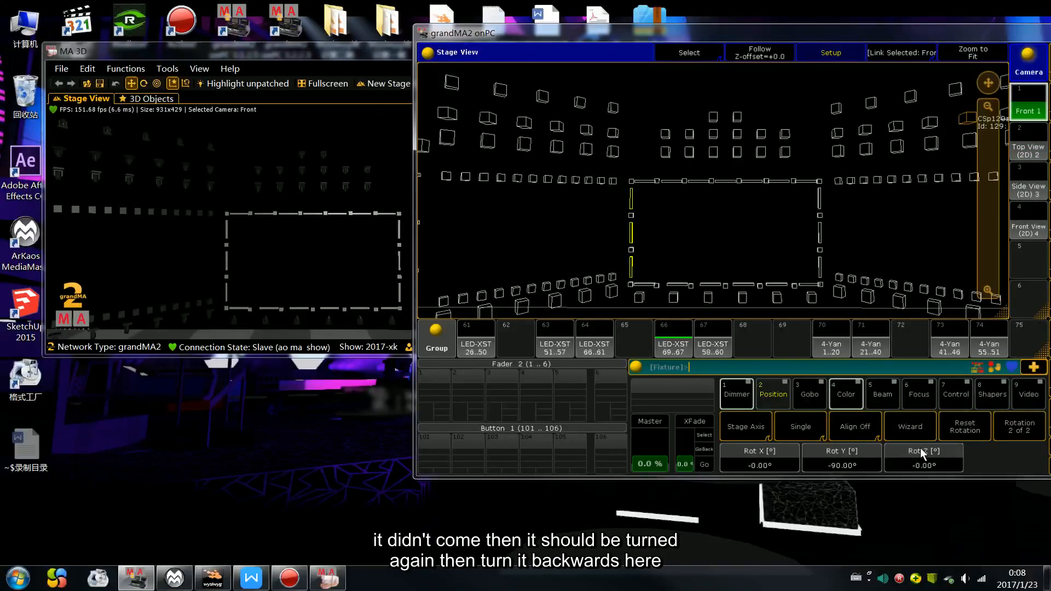
Fine-tune the LED-XST 69..67 group's Y rotation to -89.99°, comparing the Top View and Front cameras.
{"action": "left_click", "coordinate": [1028, 146]}
{"action": "left_click_drag", "start_coordinate": [985, 208], "coordinate": [992, 231]}
{"action": "left_click_drag", "start_coordinate": [993, 80], "coordinate": [988, 240]}
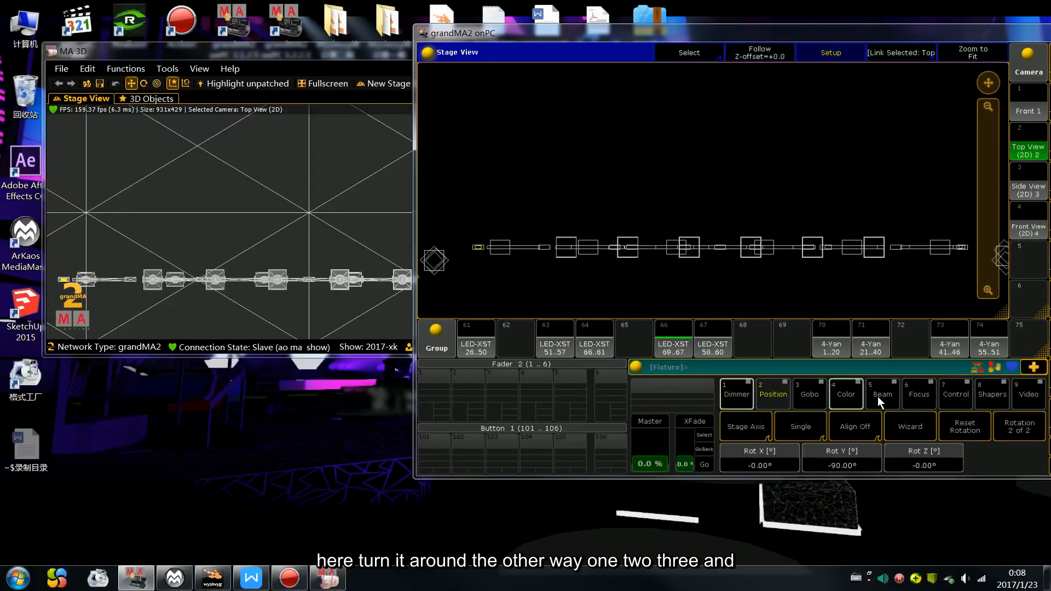
{"action": "scroll", "coordinate": [973, 445], "scroll_direction": "up", "scroll_amount": 5}
{"action": "scroll", "coordinate": [974, 446], "scroll_direction": "down", "scroll_amount": 5}
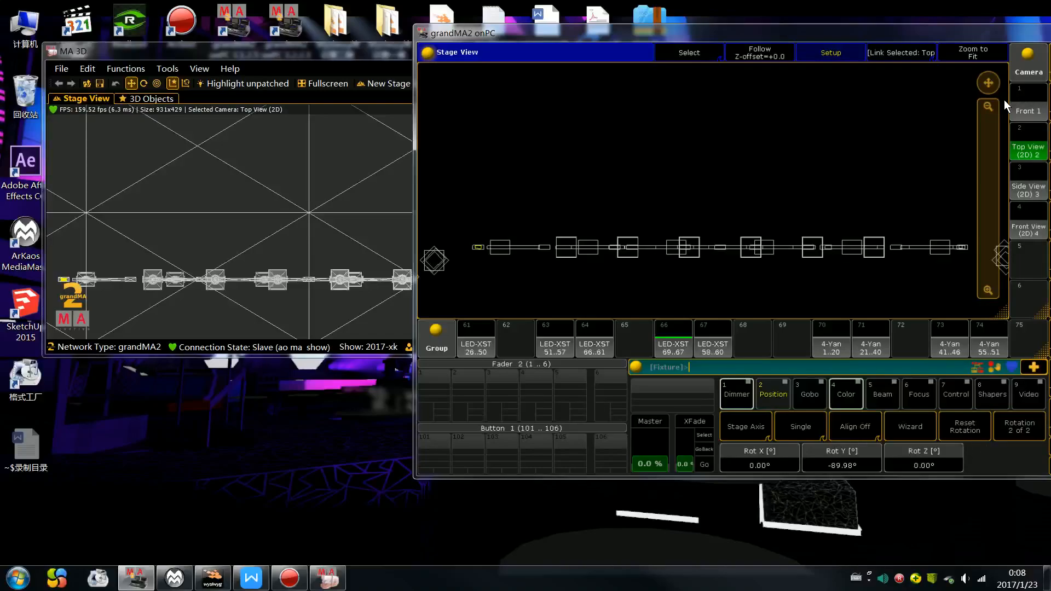
{"action": "left_click", "coordinate": [1029, 110]}
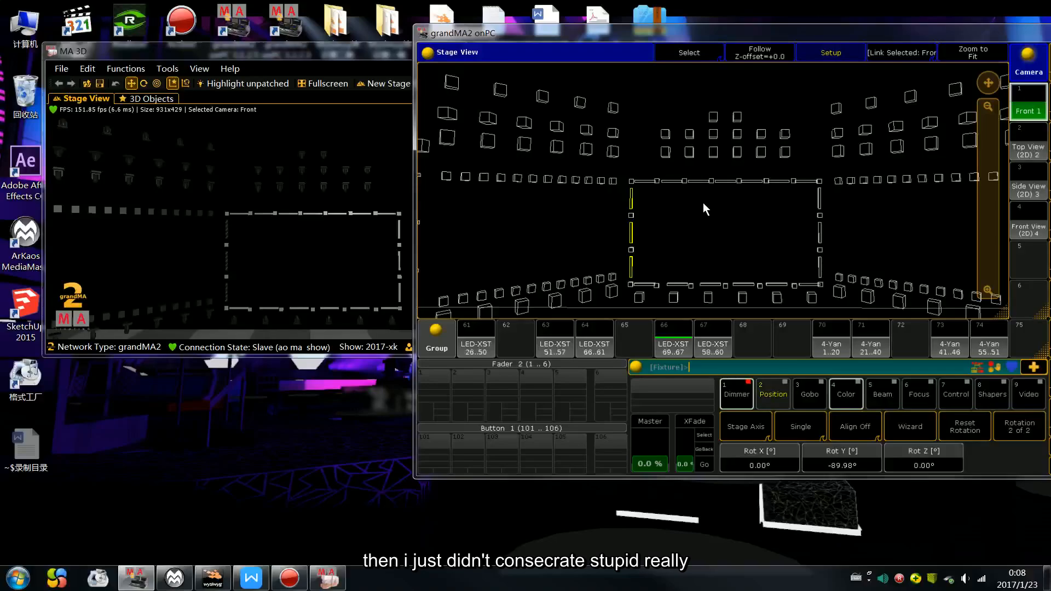
{"action": "left_click", "coordinate": [1027, 151]}
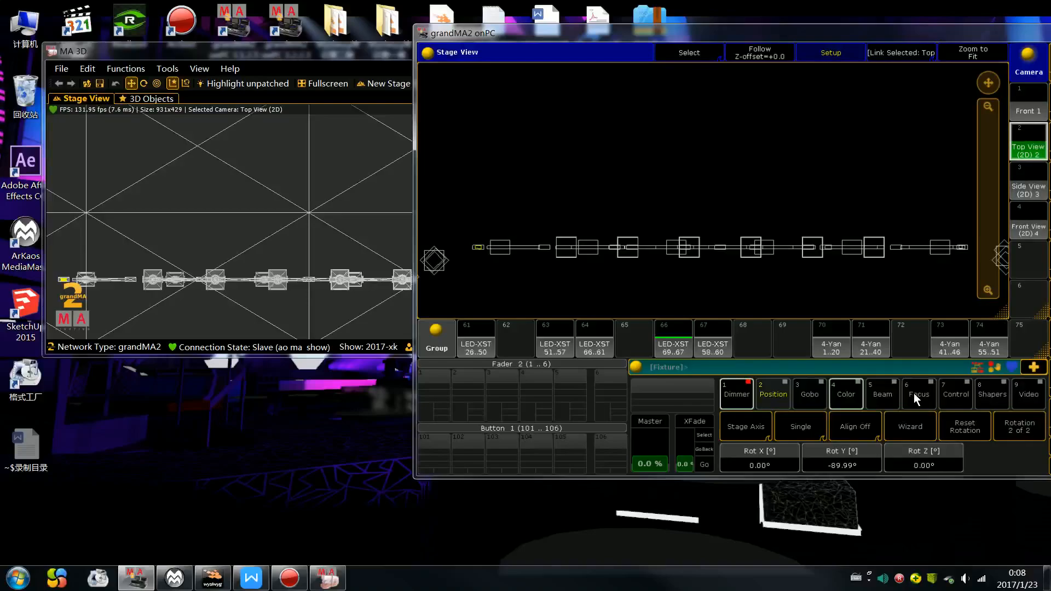
{"action": "left_click", "coordinate": [1027, 110]}
Arrange the MA 3D and grandMA2 onPC windows side by side and show the whole stage in the Front camera.
{"action": "mouse_move", "coordinate": [283, 254]}
{"action": "left_click_drag", "start_coordinate": [365, 51], "coordinate": [570, 52]}
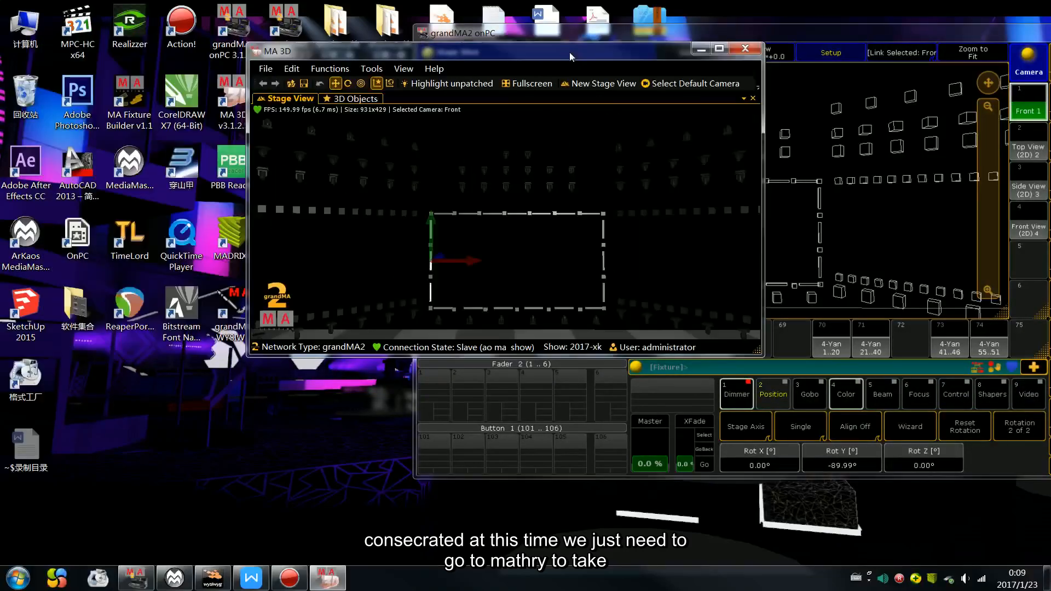
{"action": "left_click_drag", "start_coordinate": [987, 214], "coordinate": [999, 114]}
{"action": "left_click_drag", "start_coordinate": [878, 34], "coordinate": [632, 32]}
{"action": "left_click_drag", "start_coordinate": [758, 34], "coordinate": [696, 46]}
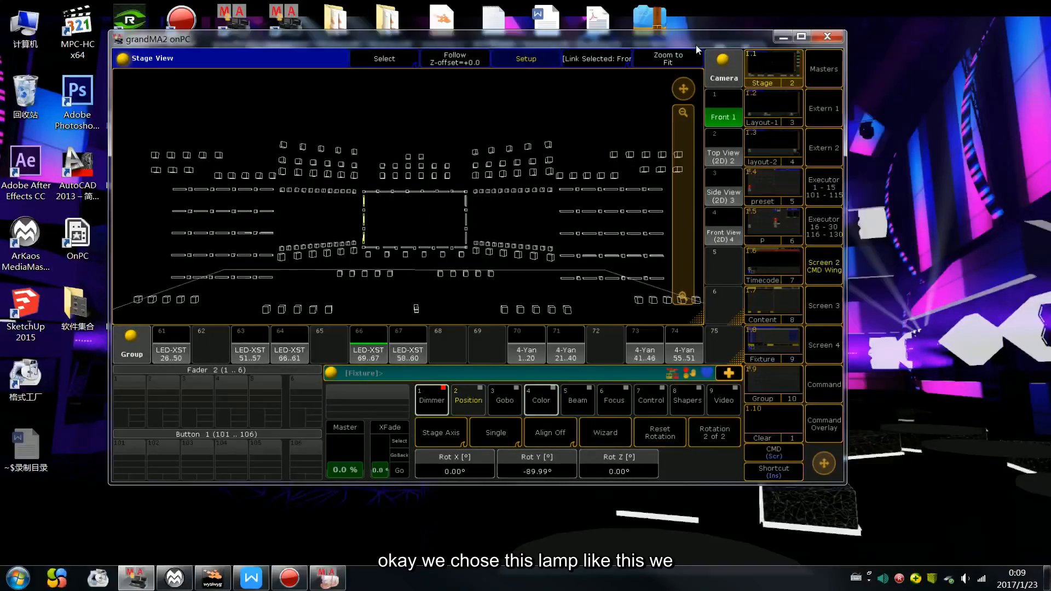
{"action": "left_click_drag", "start_coordinate": [681, 207], "coordinate": [676, 170]}
{"action": "left_click_drag", "start_coordinate": [611, 39], "coordinate": [1020, 35]}
{"action": "left_click_drag", "start_coordinate": [449, 51], "coordinate": [311, 51]}
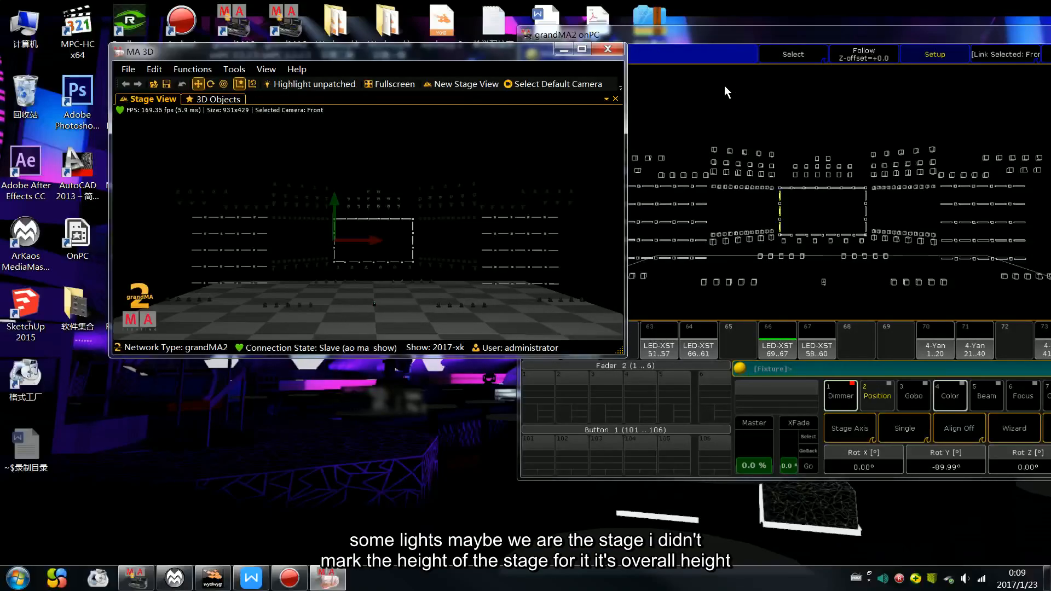
{"action": "left_click_drag", "start_coordinate": [478, 47], "coordinate": [435, 36]}
{"action": "left_click_drag", "start_coordinate": [659, 42], "coordinate": [702, 44]}
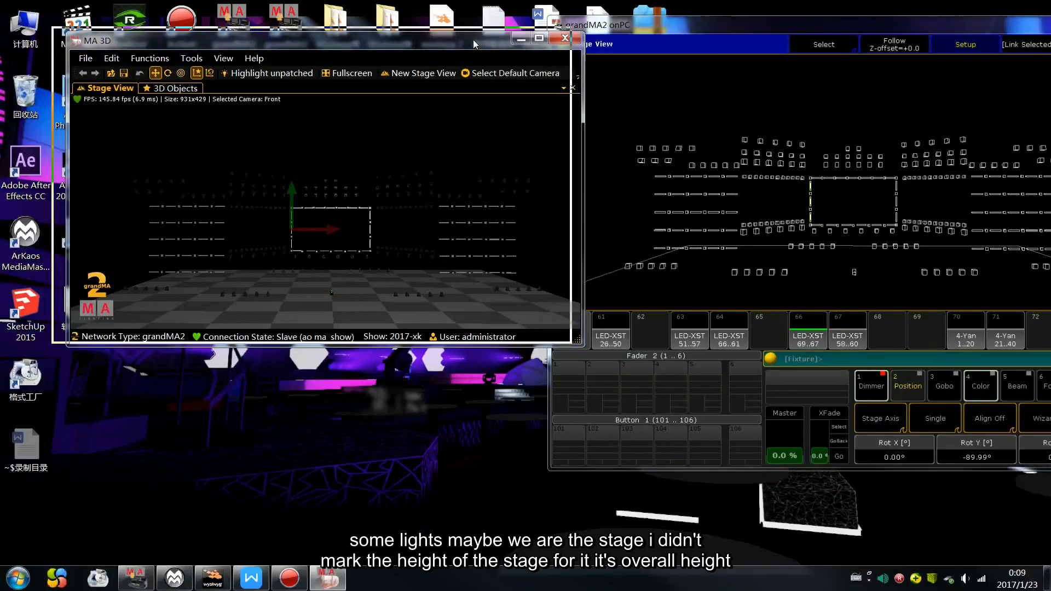
{"action": "left_click_drag", "start_coordinate": [473, 40], "coordinate": [434, 32]}
{"action": "left_click_drag", "start_coordinate": [616, 34], "coordinate": [489, 22]}
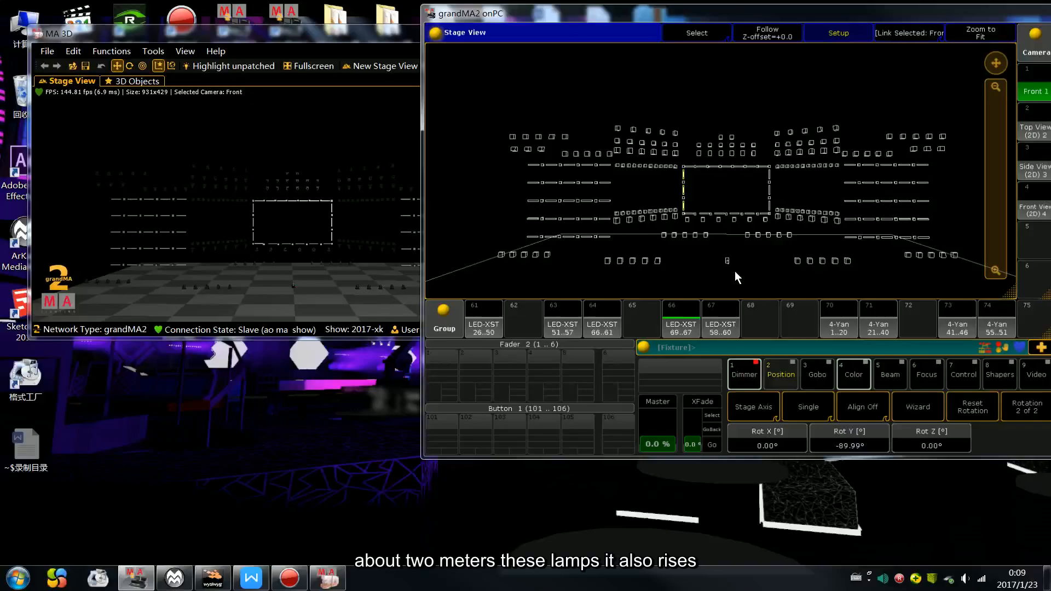
Select all fixtures above the stage floor, raise them to Z positions of 2.00..14.50 m, and clear the selection.
{"action": "left_click_drag", "start_coordinate": [502, 122], "coordinate": [940, 243]}
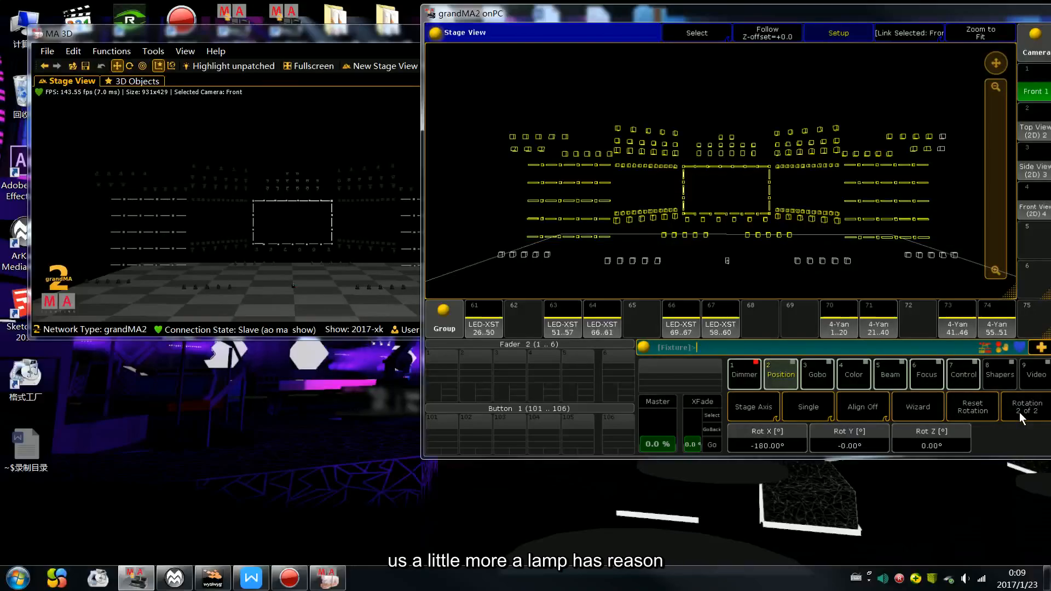
{"action": "left_click_drag", "start_coordinate": [478, 77], "coordinate": [951, 242]}
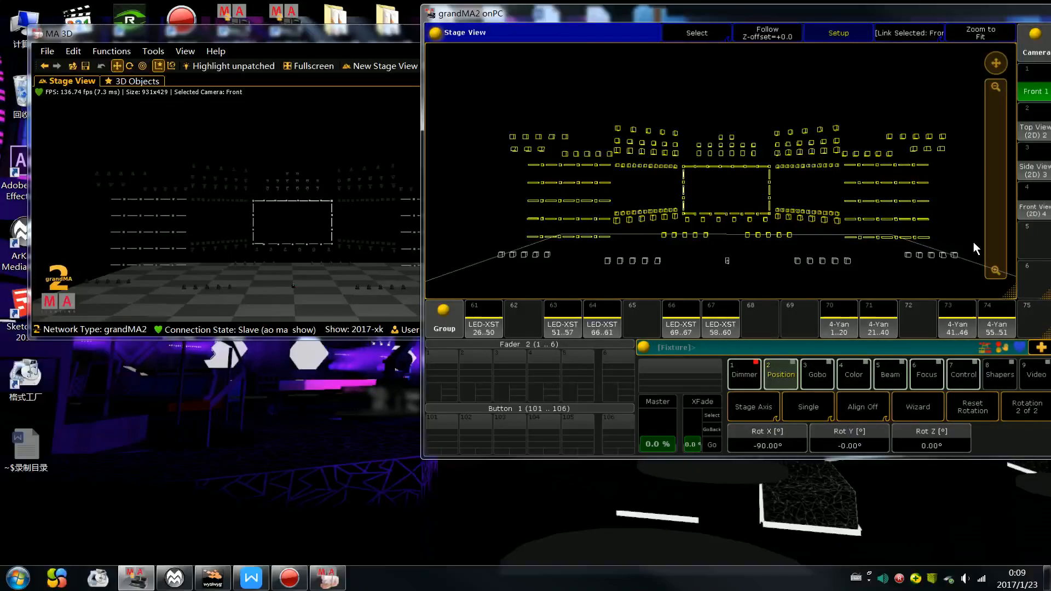
{"action": "left_click", "coordinate": [1019, 406]}
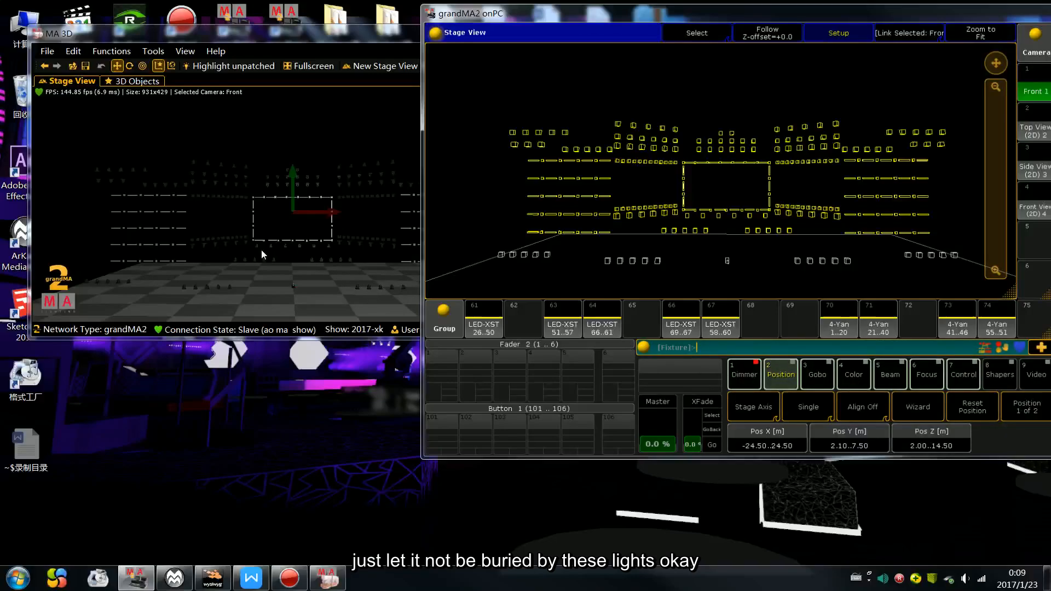
{"action": "left_click", "coordinate": [383, 100]}
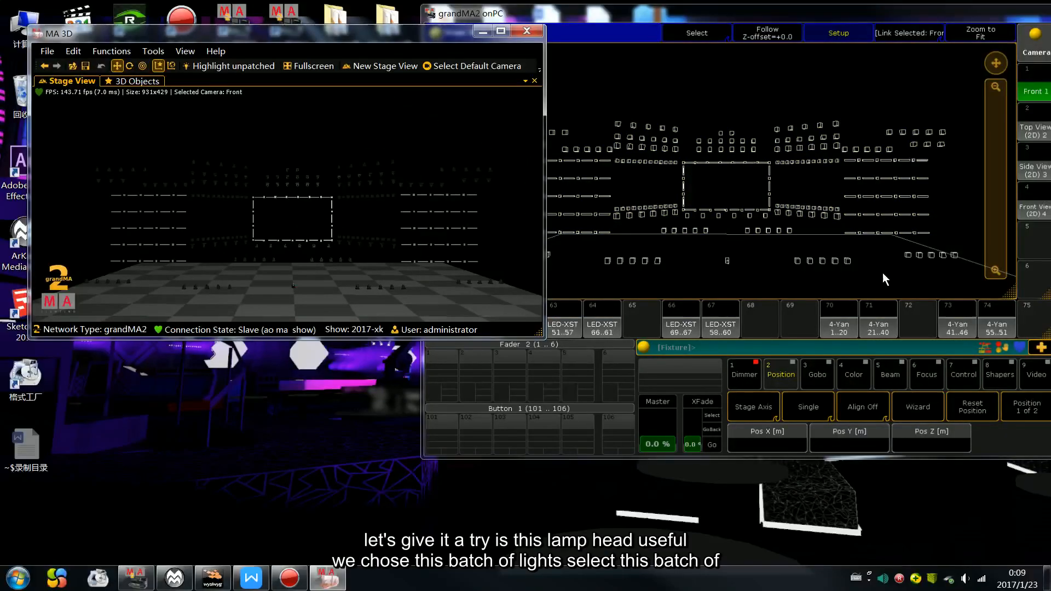
With Setup mode off, select the hanging and floor fixtures, enable Follow and Highlight, and aim their beams at the stage's front centre.
{"action": "left_click", "coordinate": [927, 273]}
{"action": "left_click_drag", "start_coordinate": [469, 98], "coordinate": [952, 241]}
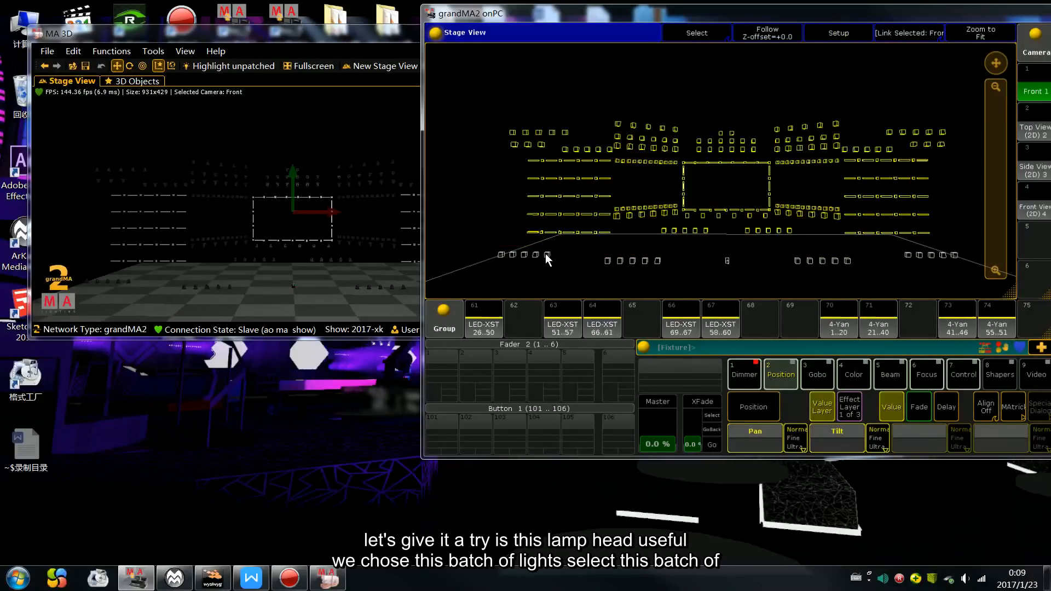
{"action": "left_click_drag", "start_coordinate": [777, 251], "coordinate": [961, 274]}
{"action": "left_click", "coordinate": [783, 35]}
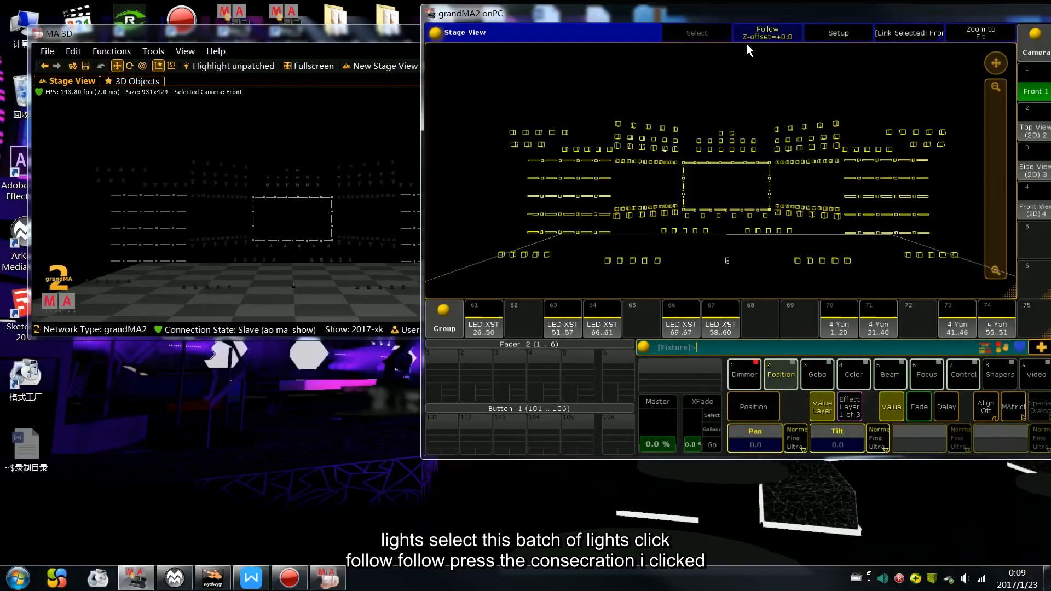
{"action": "key", "text": "h"}
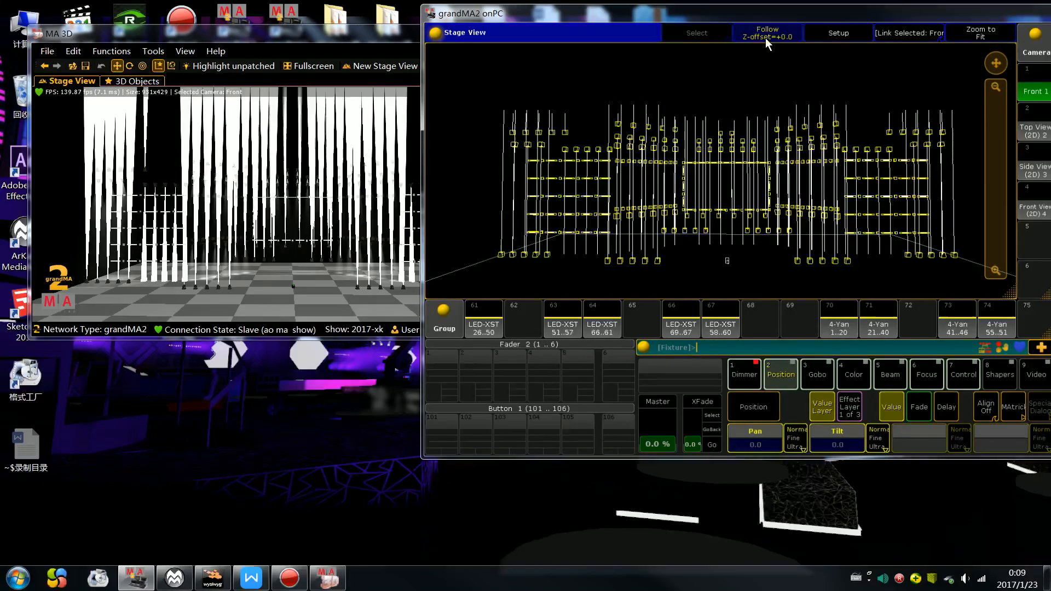
{"action": "left_click", "coordinate": [728, 287]}
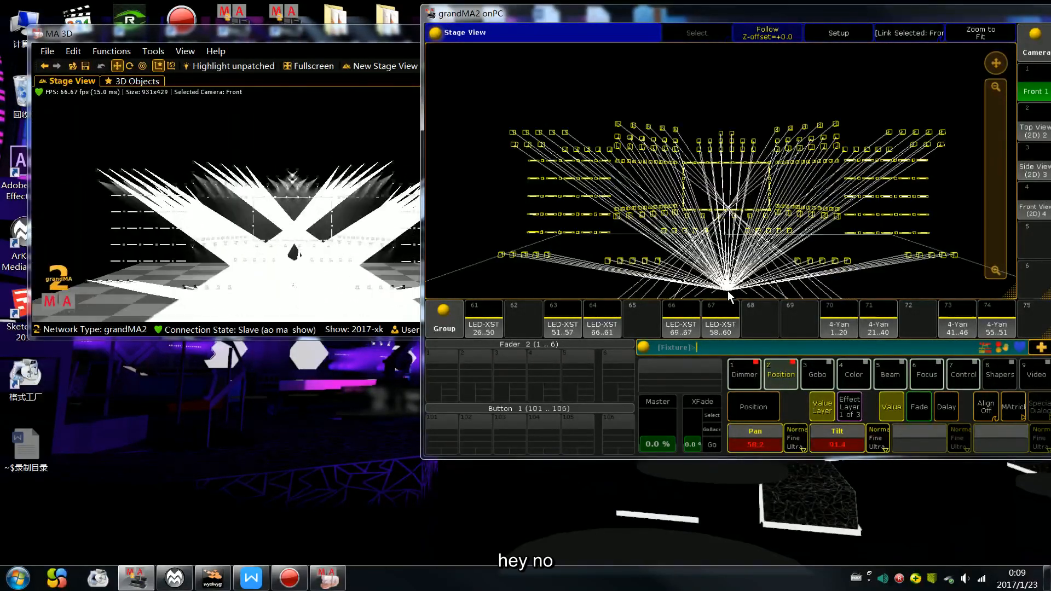
Move the Follow target across the stage to test the beams, finish near the front centre, turn Follow off, and fit the view.
{"action": "left_click", "coordinate": [728, 293]}
{"action": "left_click_drag", "start_coordinate": [990, 194], "coordinate": [1001, 127]}
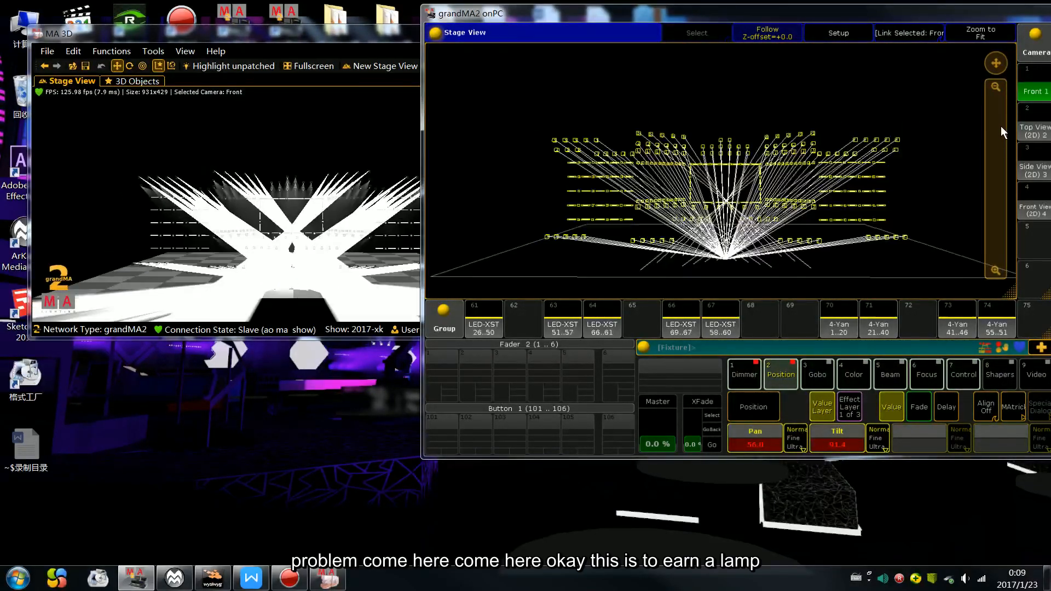
{"action": "left_click_drag", "start_coordinate": [845, 249], "coordinate": [547, 237]}
{"action": "left_click_drag", "start_coordinate": [623, 242], "coordinate": [722, 254]}
{"action": "left_click", "coordinate": [751, 31]}
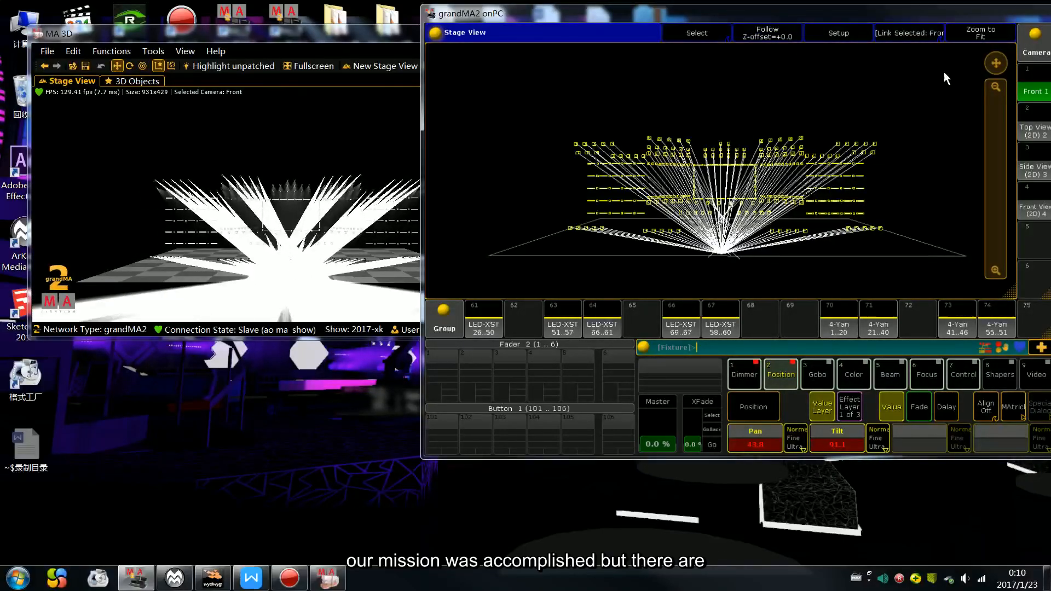
{"action": "left_click", "coordinate": [966, 34]}
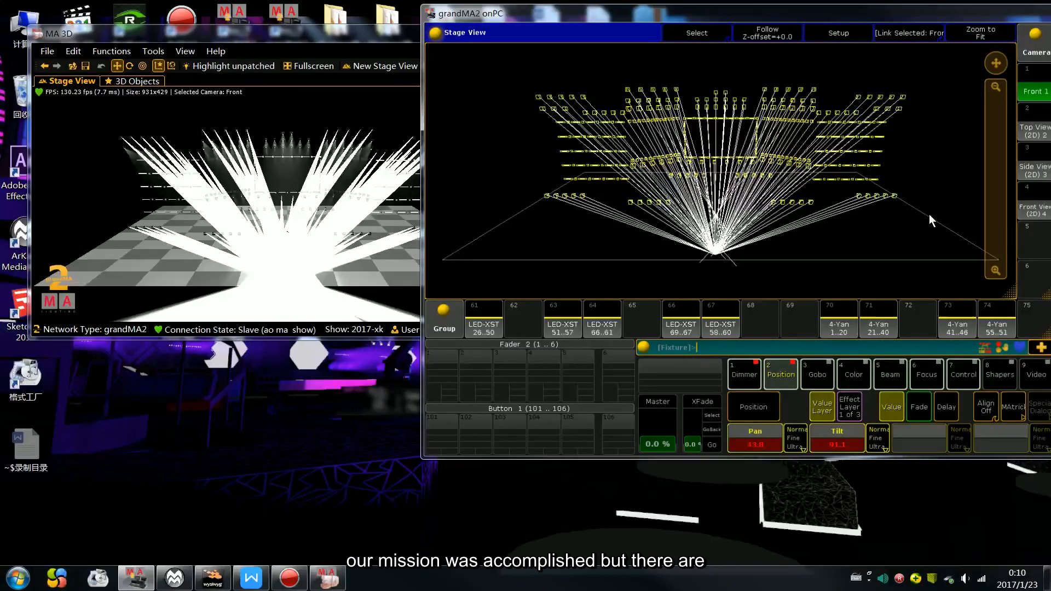
Enter Setup mode and review the Arrangement Wizard's Matrix2D and Circle options without applying anything.
{"action": "left_click", "coordinate": [843, 34]}
{"action": "left_click", "coordinate": [911, 406]}
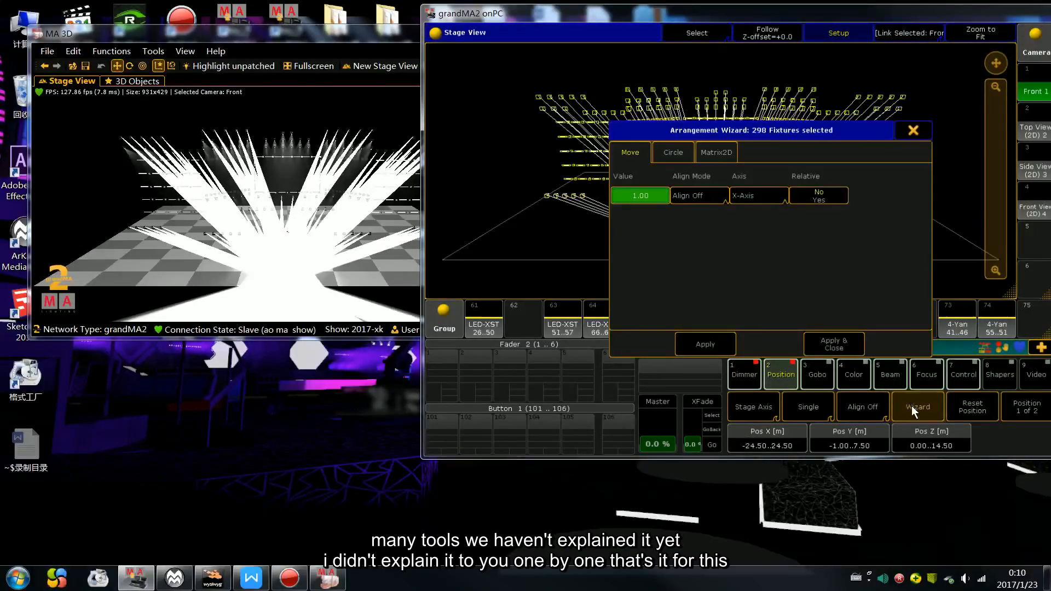
{"action": "left_click", "coordinate": [720, 153]}
{"action": "left_click", "coordinate": [673, 153]}
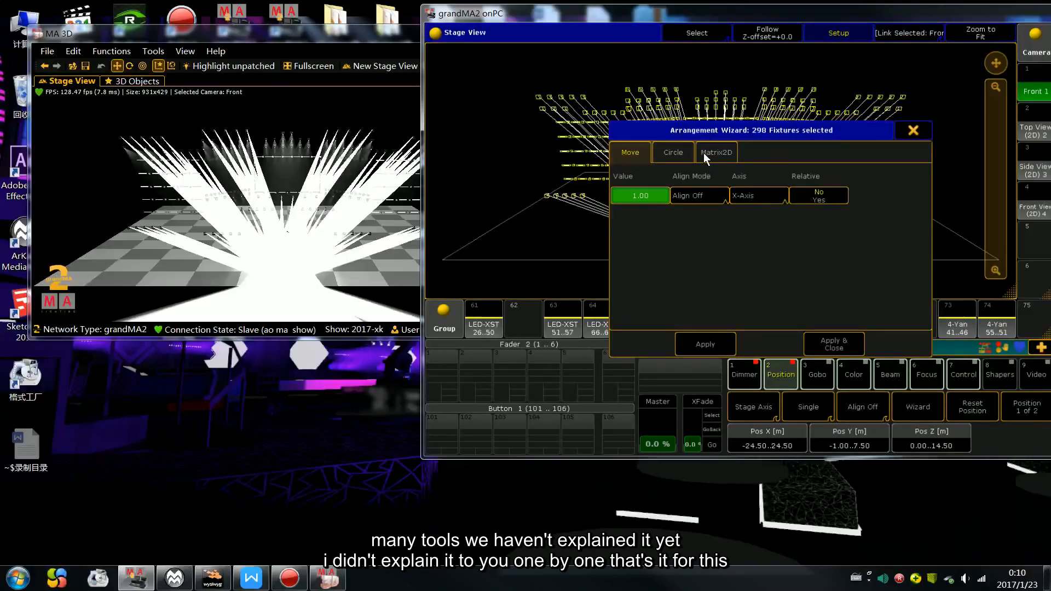
{"action": "left_click", "coordinate": [913, 131]}
Reposition the grandMA2 onPC window beside MA 3D and leave the Stage View with Setup mode off.
{"action": "left_click_drag", "start_coordinate": [874, 13], "coordinate": [811, 20]}
{"action": "left_click", "coordinate": [796, 45]}
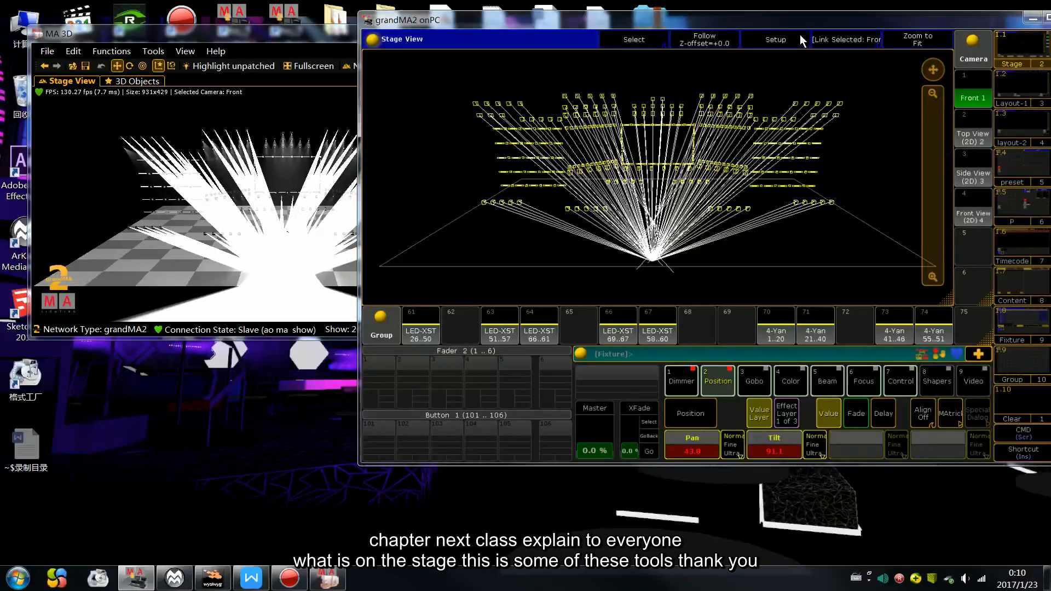
{"action": "left_click", "coordinate": [767, 42]}
{"action": "left_click", "coordinate": [791, 39]}
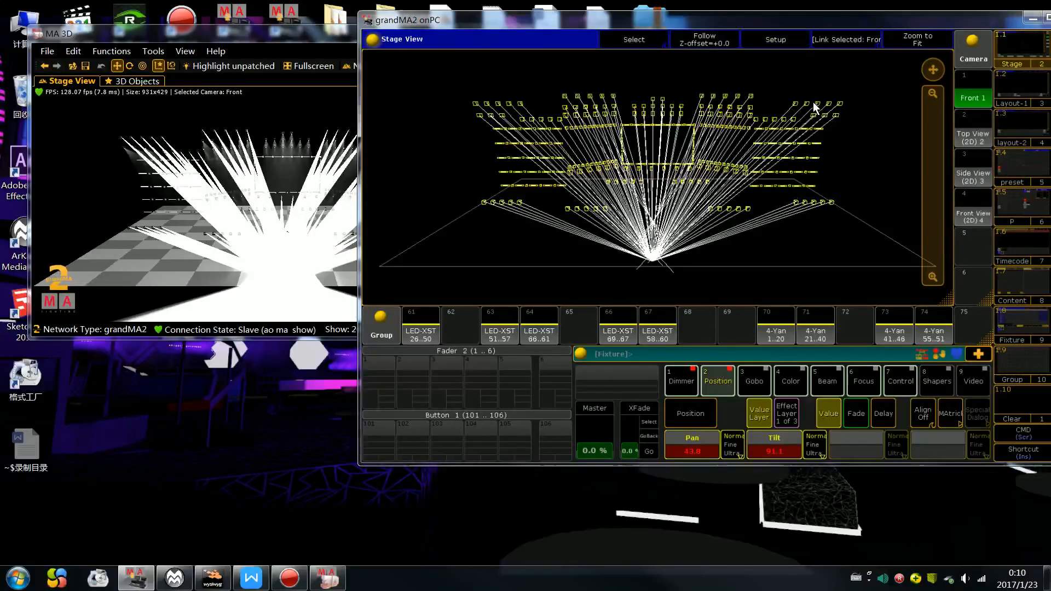